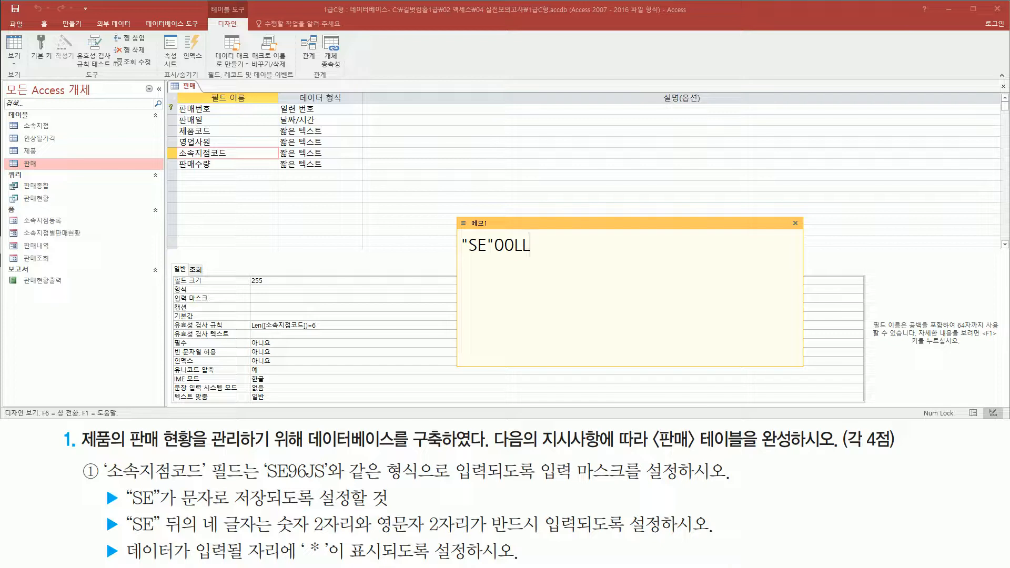
Step: Complete the input mask draft in the memo by adding ;;* so that it reads "SE"00LL;;*
type(";")
type(";")
left_click_drag(127, 560, 379, 561)
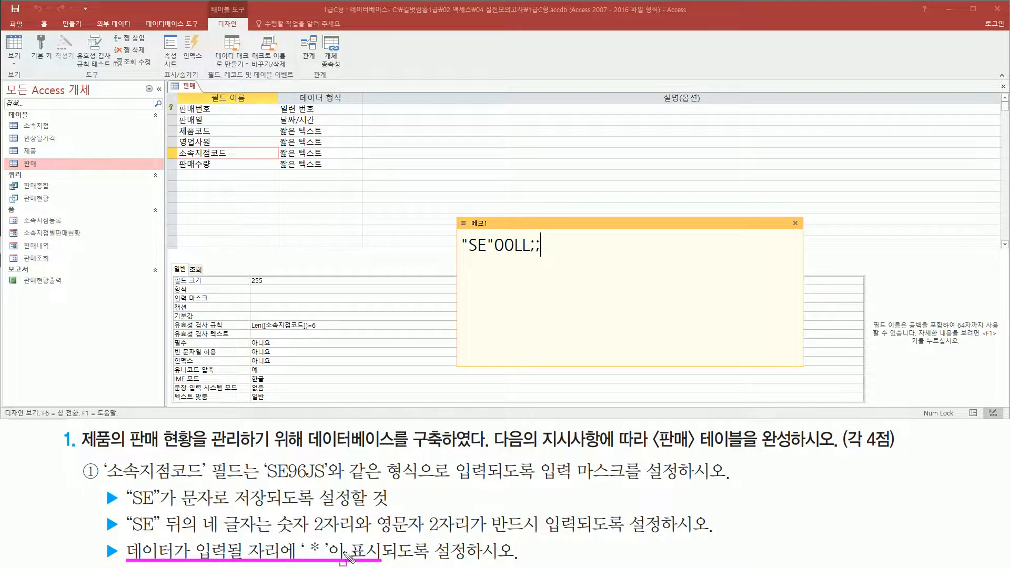
left_click_drag(310, 538, 322, 560)
key("Escape")
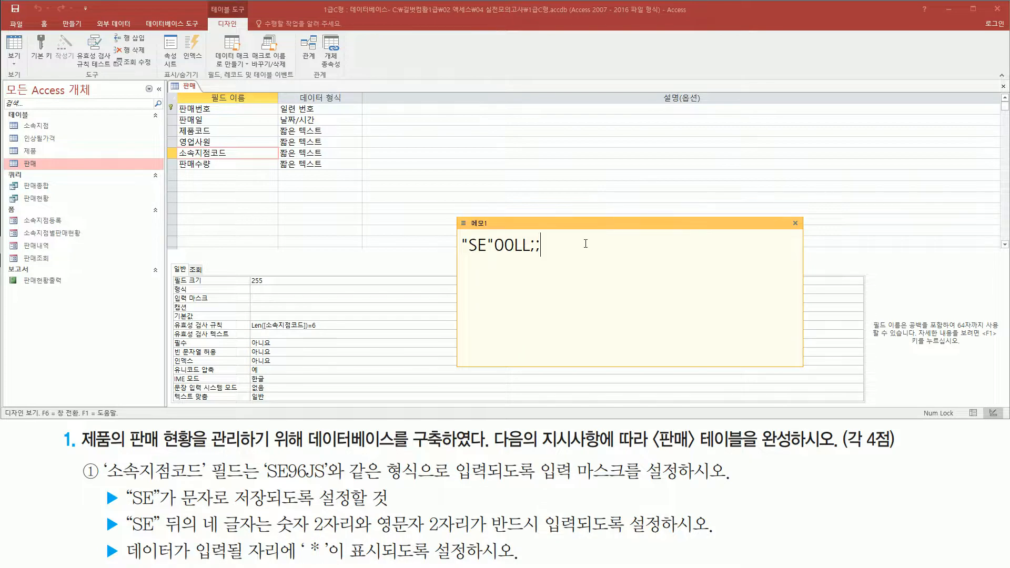
type("*")
left_click_drag(460, 257, 557, 256)
Step: Set the input mask of the 소속지점코드 field to "SE"00LL;;*
left_click_drag(169, 290, 353, 307)
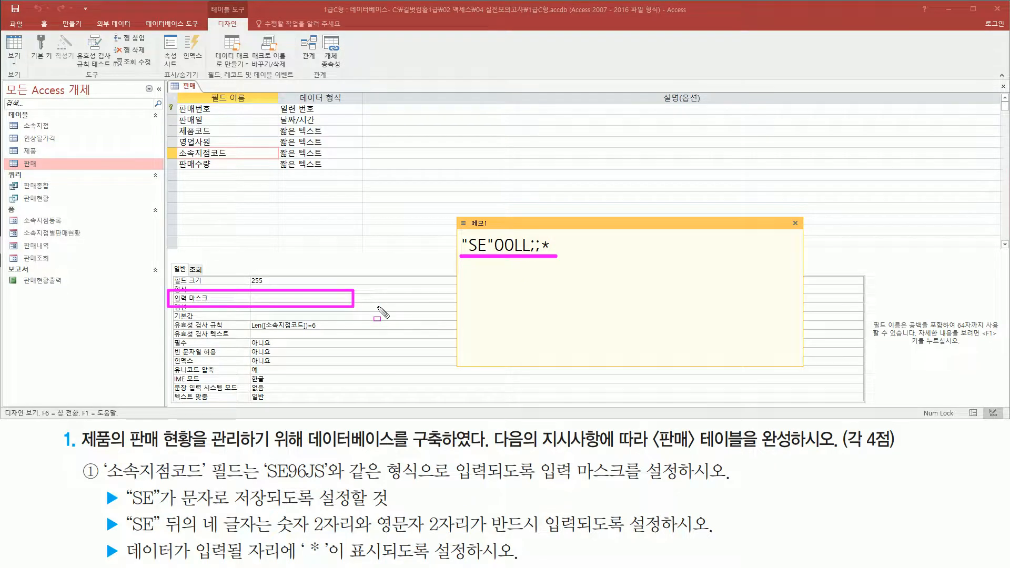
type("\"SE\"00LL;;*")
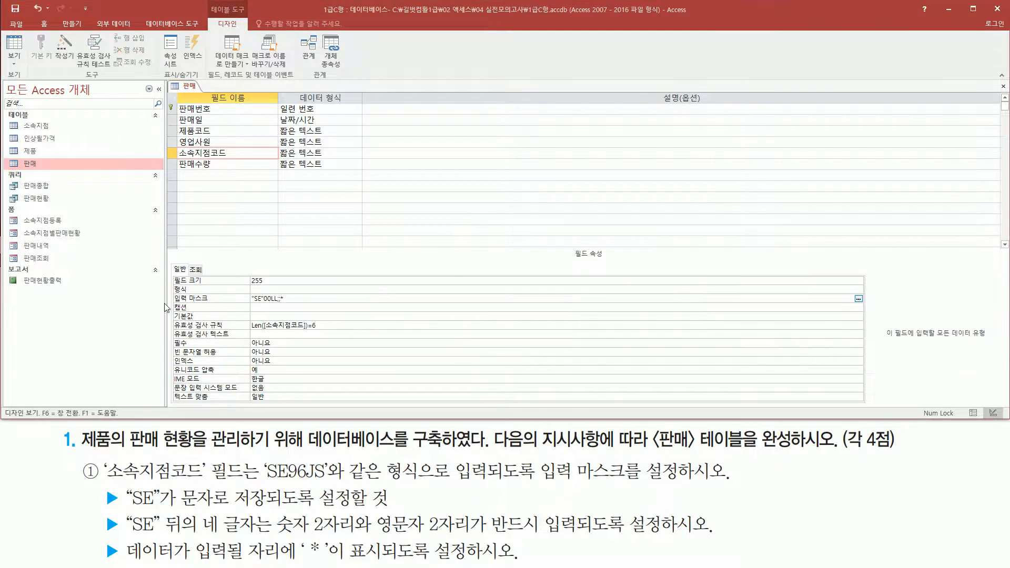
key("ctrl+shift+d")
mouse_move(168, 306)
left_mouse_down()
mouse_move(302, 305)
mouse_move(290, 291)
left_mouse_up()
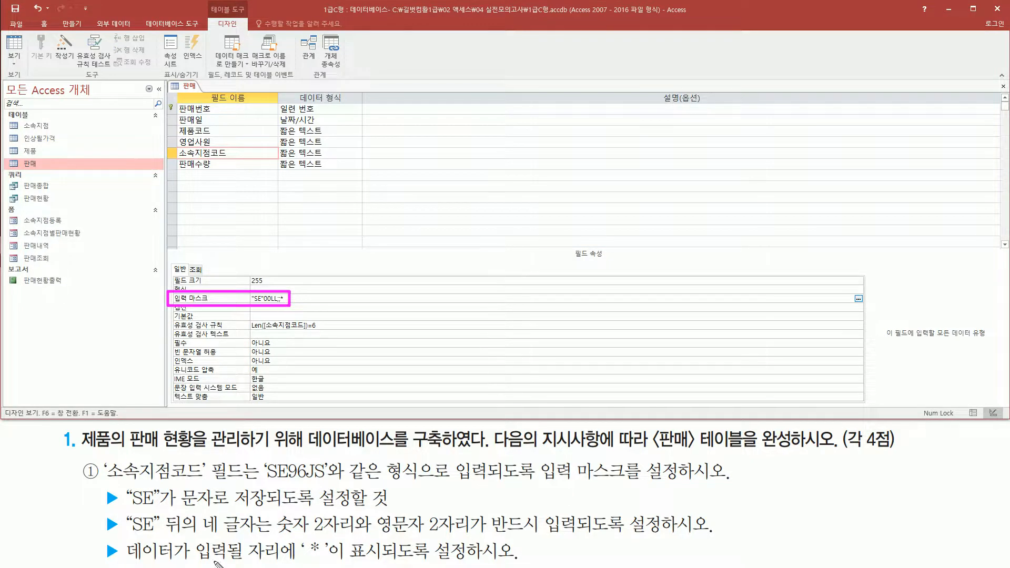
key("Escape")
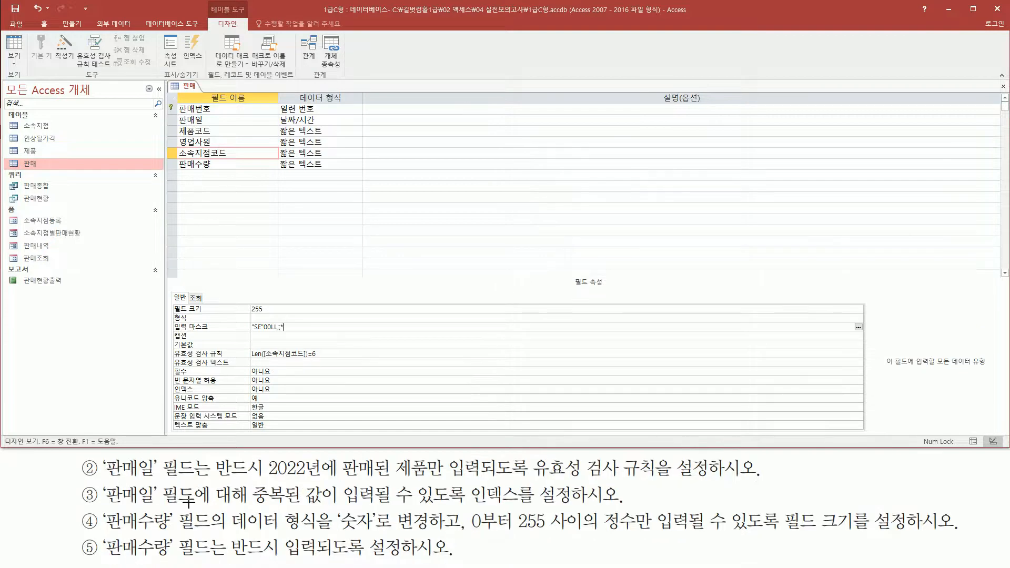
Step: Select the 판매일 field in the 판매 table's design to bring up its field properties
key("ctrl+shift+d")
left_click_drag(97, 479, 195, 479)
mouse_move(177, 112)
left_mouse_down()
mouse_move(202, 130)
mouse_move(219, 127)
left_mouse_up()
key("Escape")
left_click(195, 120)
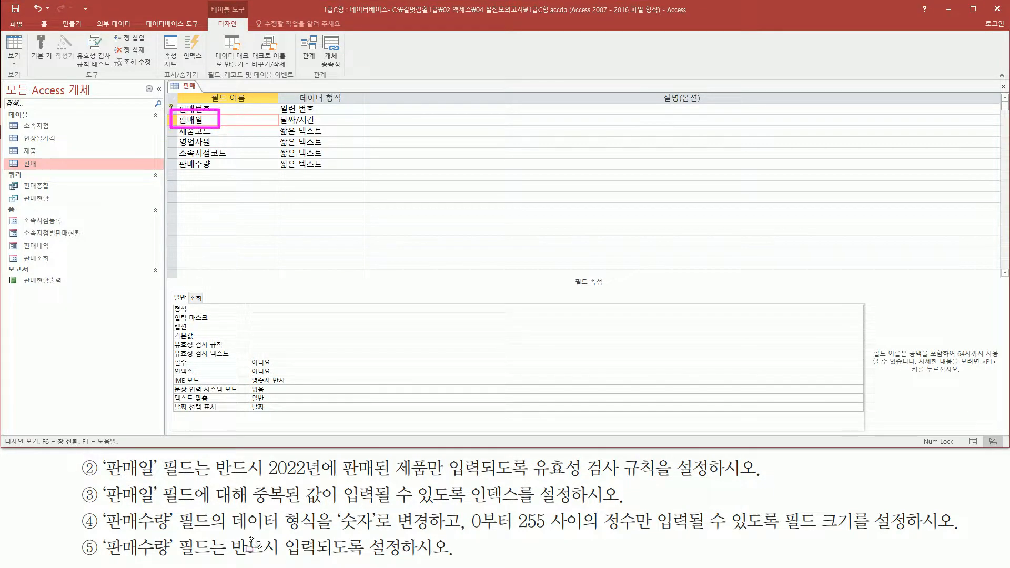
left_click_drag(216, 480, 451, 480)
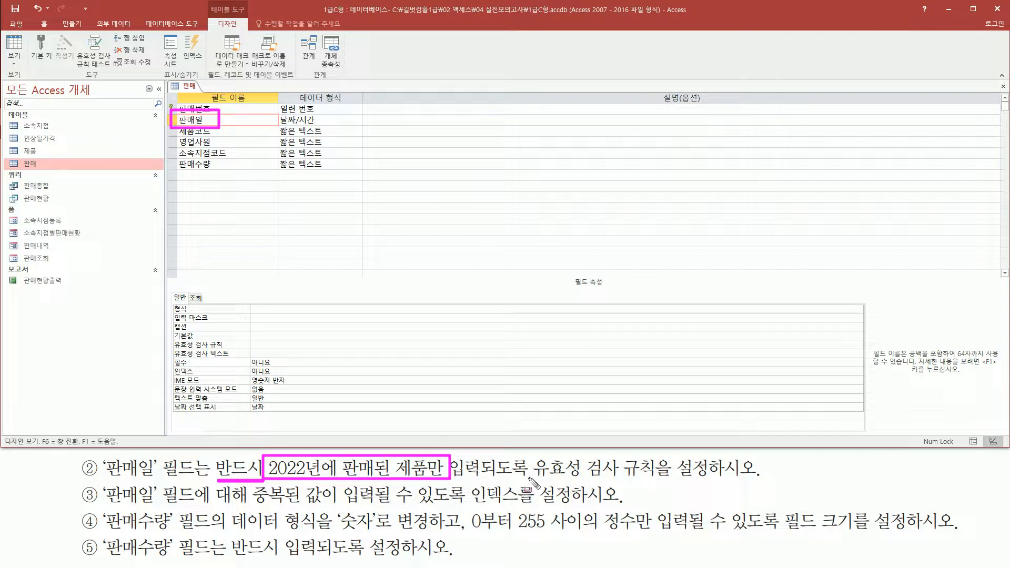
left_click_drag(529, 478, 705, 477)
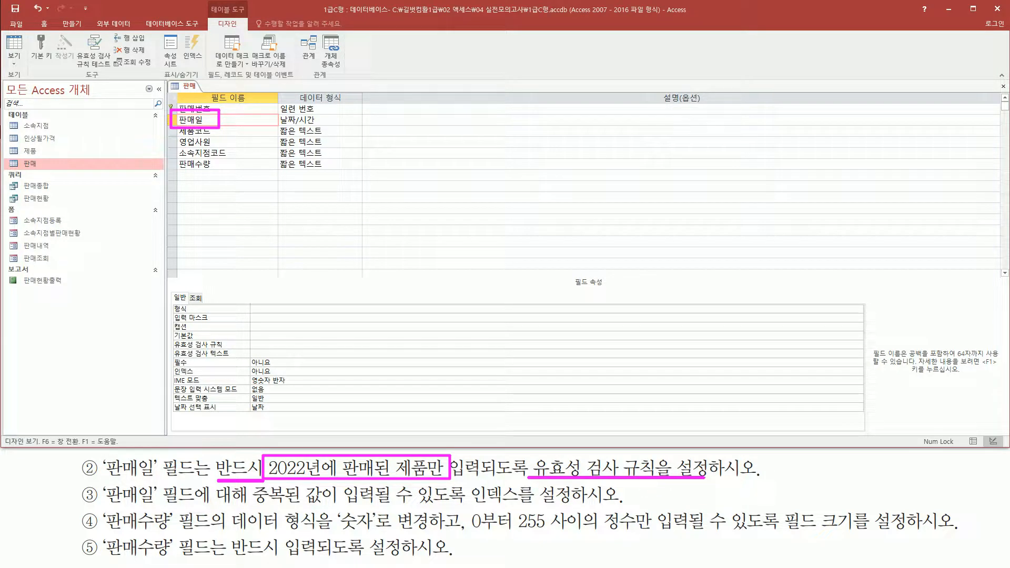
left_click_drag(172, 335, 363, 348)
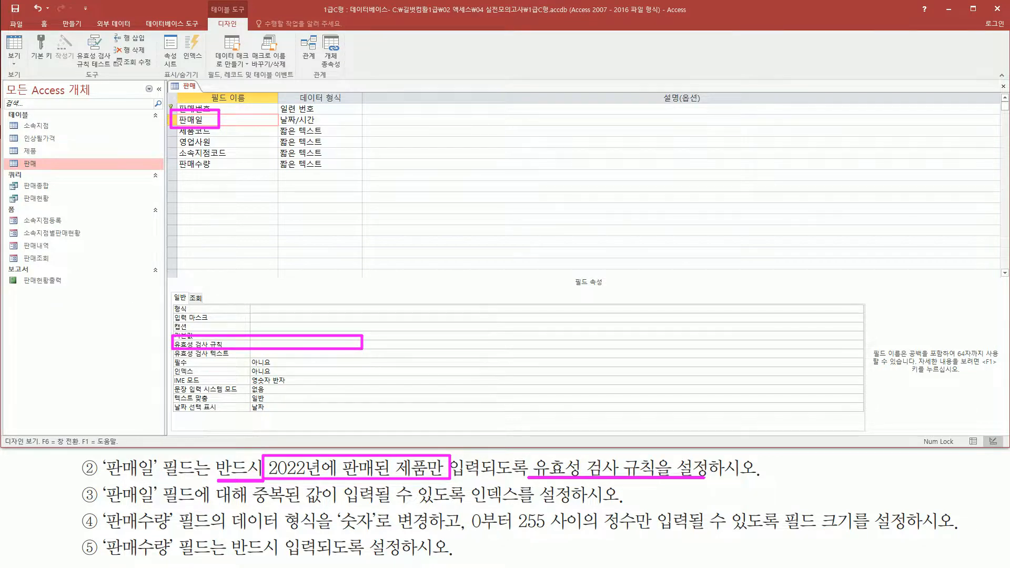
key("Escape")
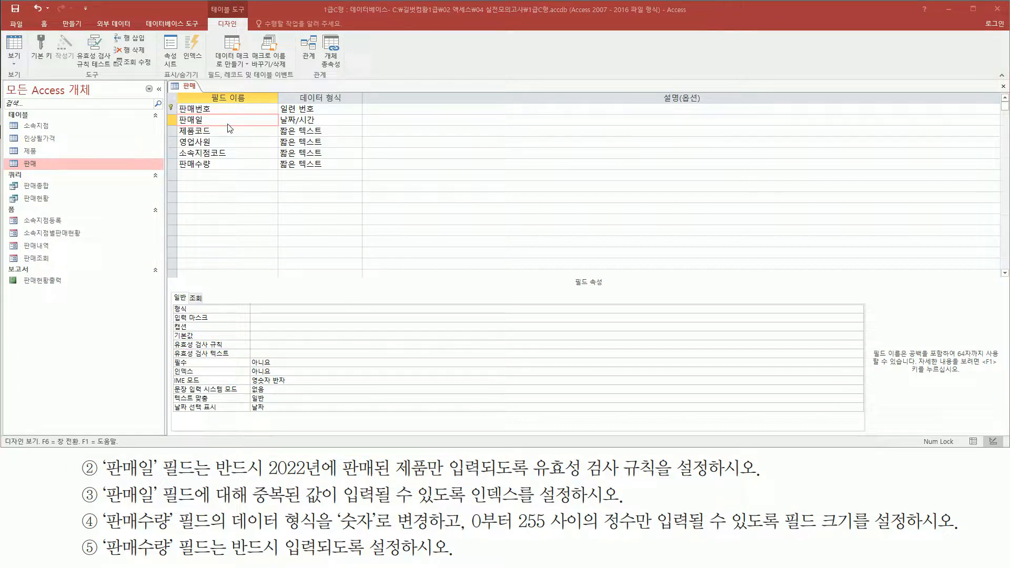
Step: Save the 판매 table, examine the 판매일 dates in Datasheet view, and return to Design view
right_click(195, 90)
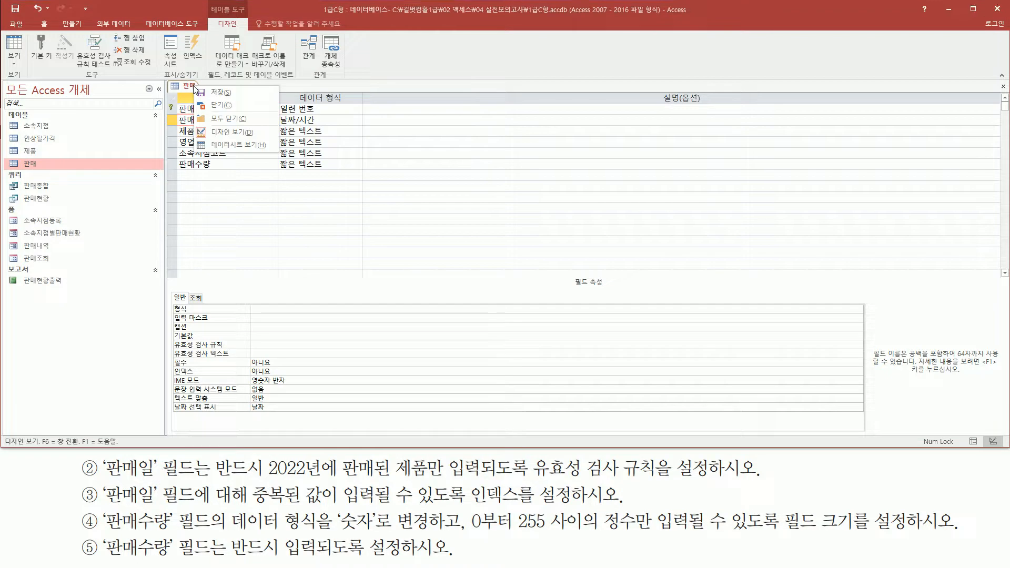
left_click(233, 143)
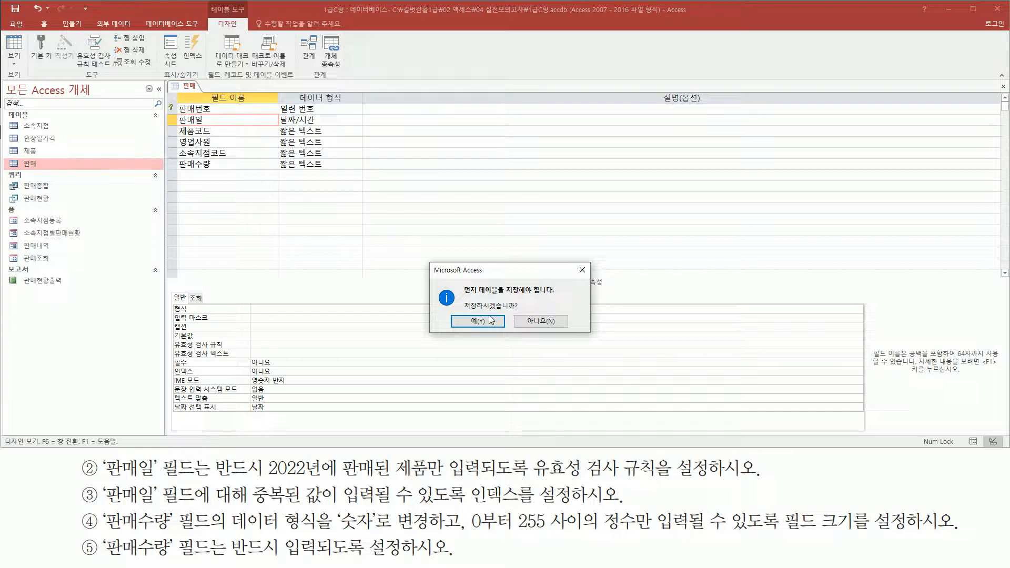
left_click(465, 322)
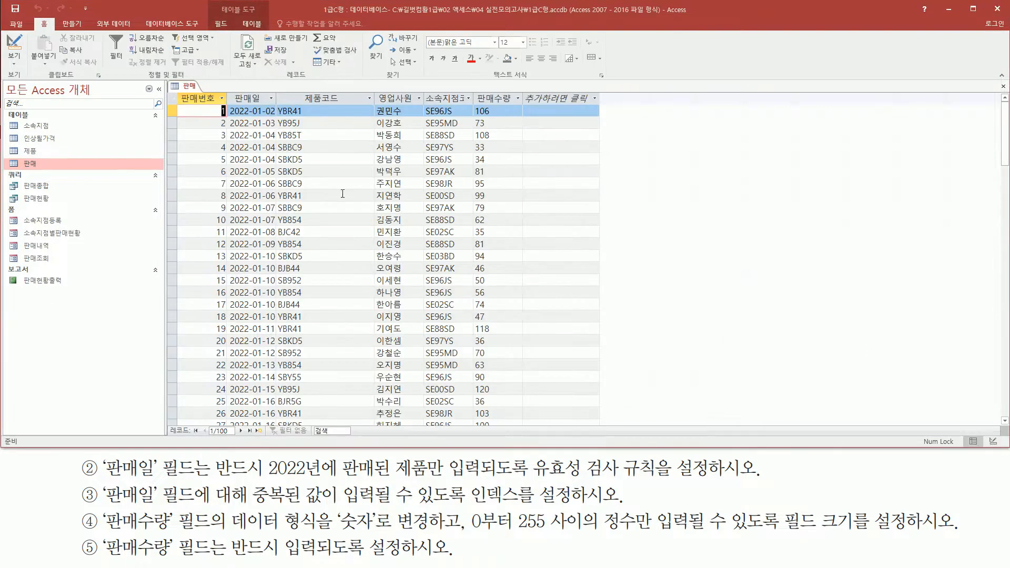
mouse_move(233, 120)
left_mouse_down()
mouse_move(281, 342)
mouse_move(281, 429)
left_mouse_up()
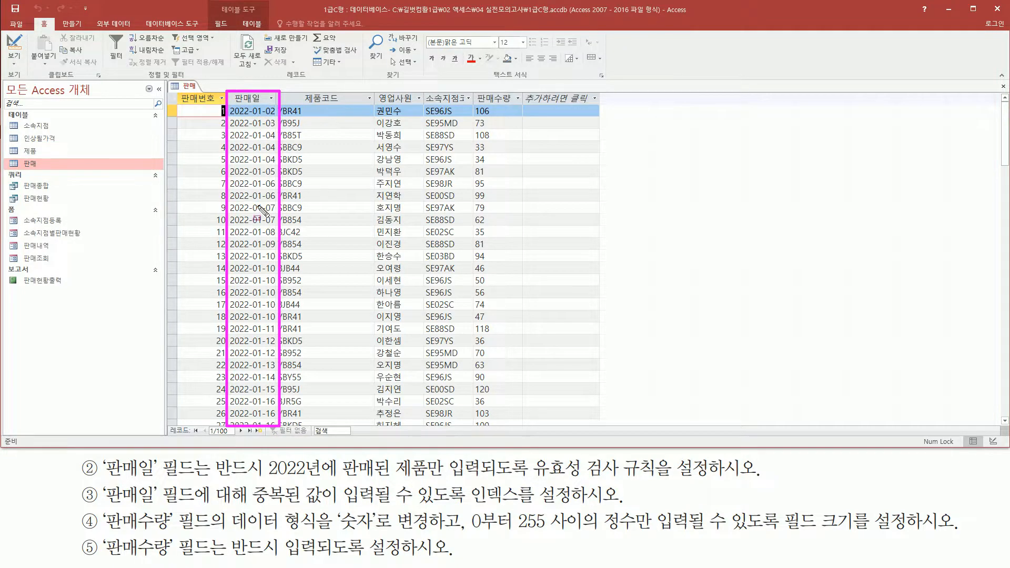
mouse_move(261, 454)
left_mouse_down()
mouse_move(300, 492)
mouse_move(325, 484)
left_mouse_up()
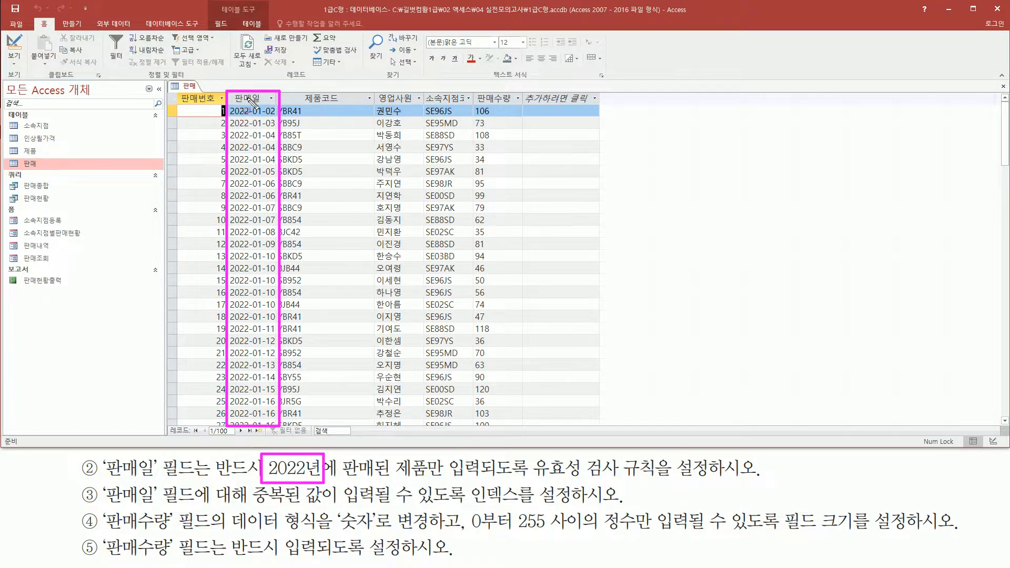
right_click(187, 86)
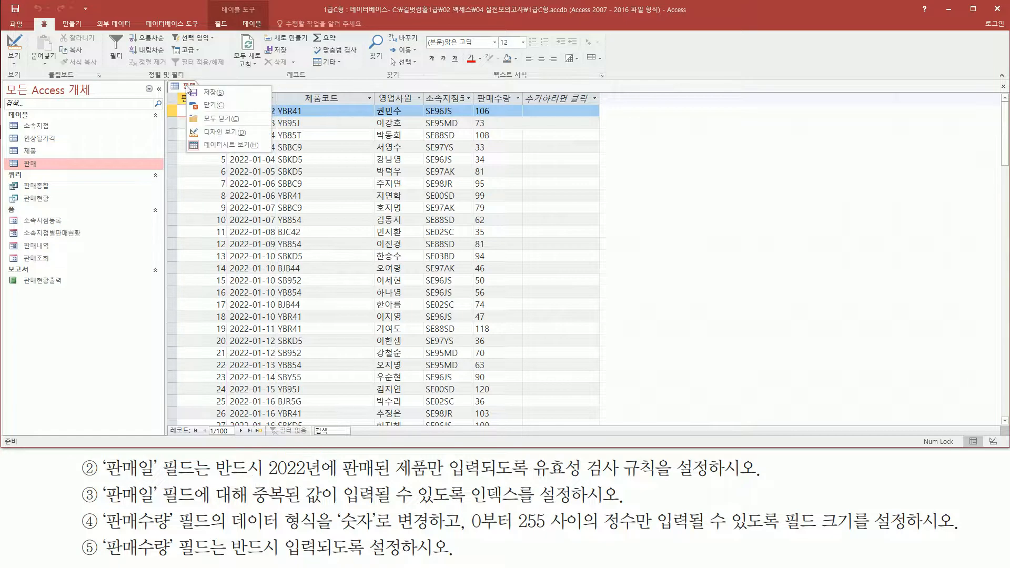
left_click(212, 132)
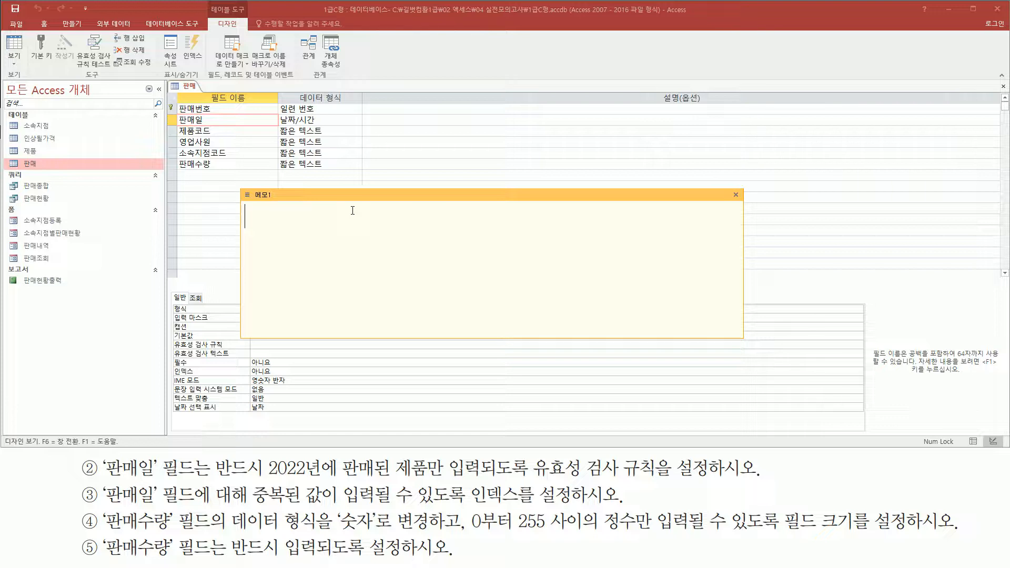
Step: Draft the validation expression year([판매일])=2022 on the first line of the memo
type("y")
type("ear(")
type("[")
type("ㅍ판매일")
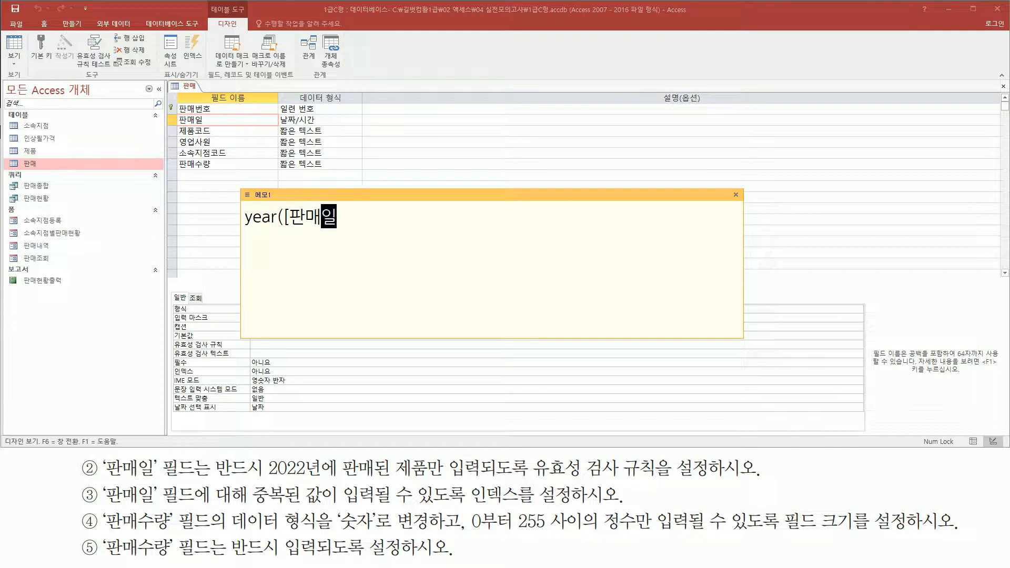
type("])=2022")
key("Return")
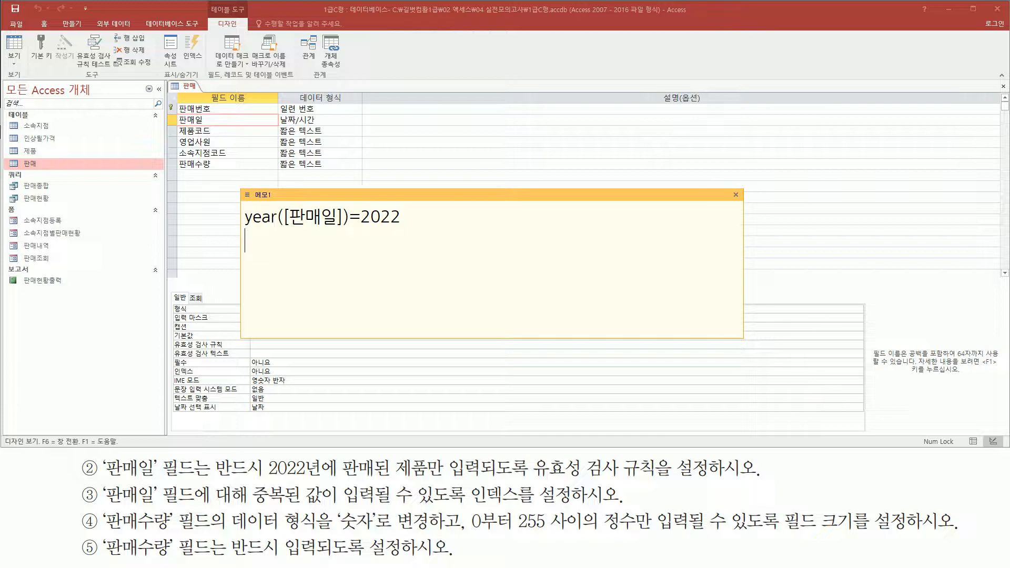
Step: Write the range dates 2022-01-01 and 2022-12-31 on the memo's second line, separated by a space
type("2022-01-01 2022*-")
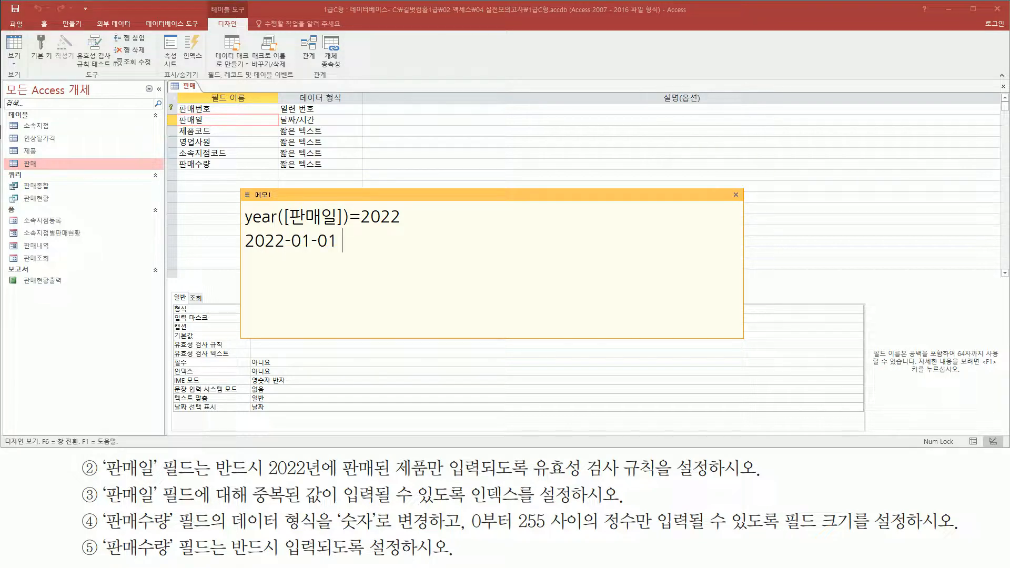
type("1")
key("BackSpace")
key("BackSpace")
key("BackSpace")
type("-12-31")
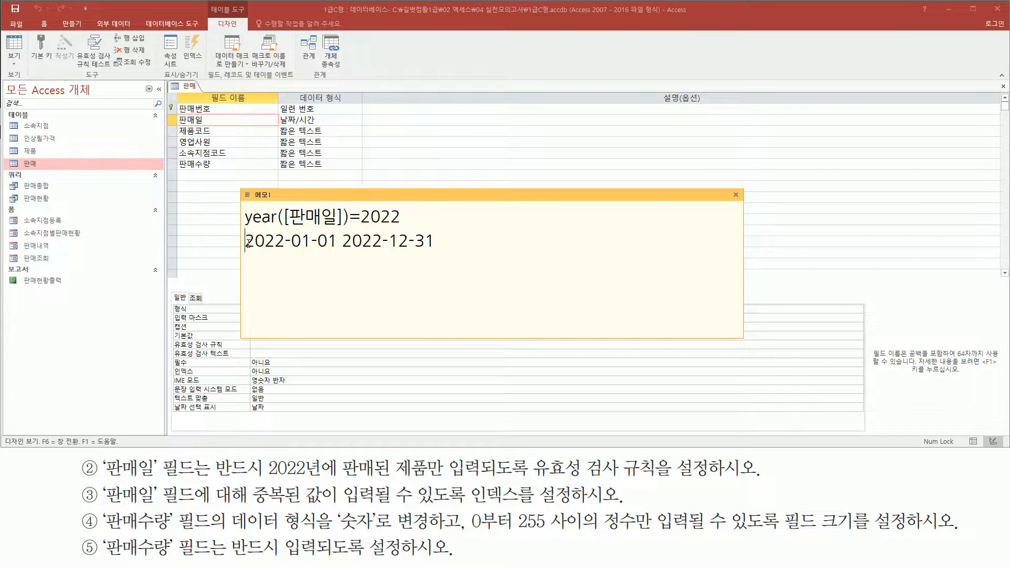
Step: Turn the two dates in the memo into the range expression between 2022-01-01 and 2022-12-31
type("be")
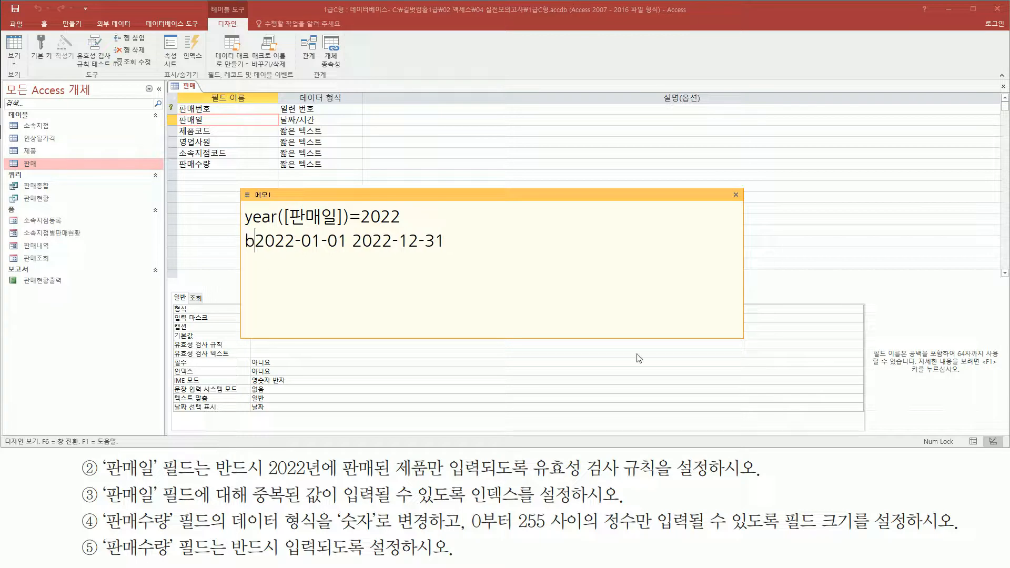
type("tween")
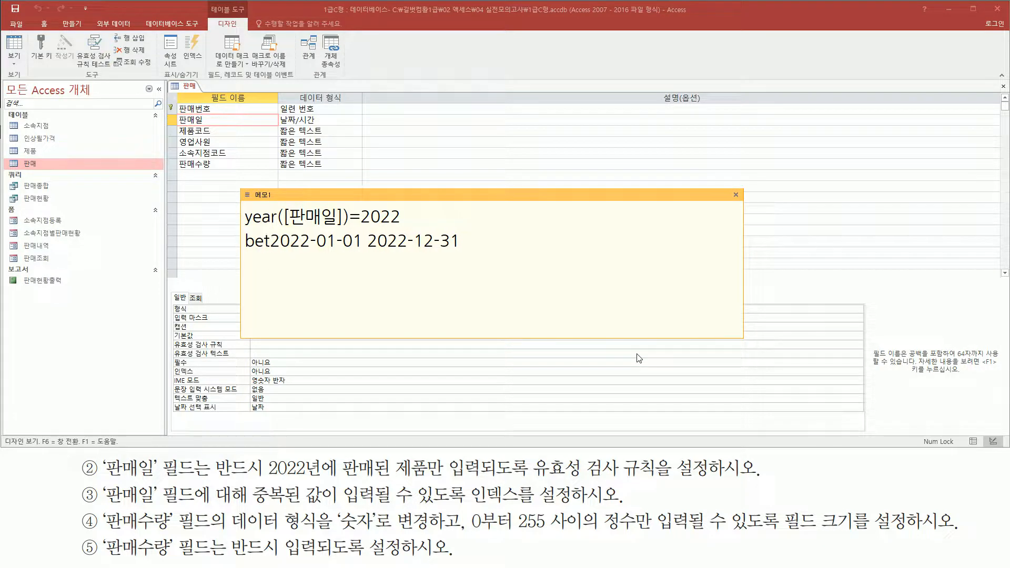
key("Right")
key("Right")
key("Right")
key("Right")
key("Right")
key("Right")
key("Right")
key("Right")
key("Right")
key("Right")
key("Right")
type("and")
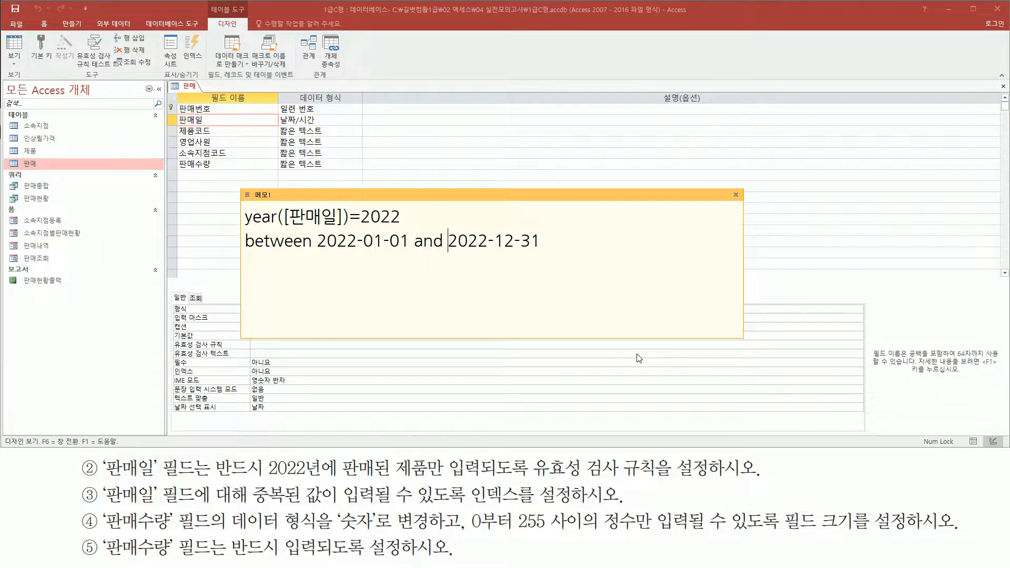
Step: Enclose both dates of the memo's range expression in # signs: between # 2022-01-01 # and # 2022-12-31 #
key("Left")
key("Left")
key("Left")
key("Left")
key("Left")
key("Left")
key("Left")
key("Left")
key("Left")
key("Left")
left_click_drag(316, 250, 537, 246)
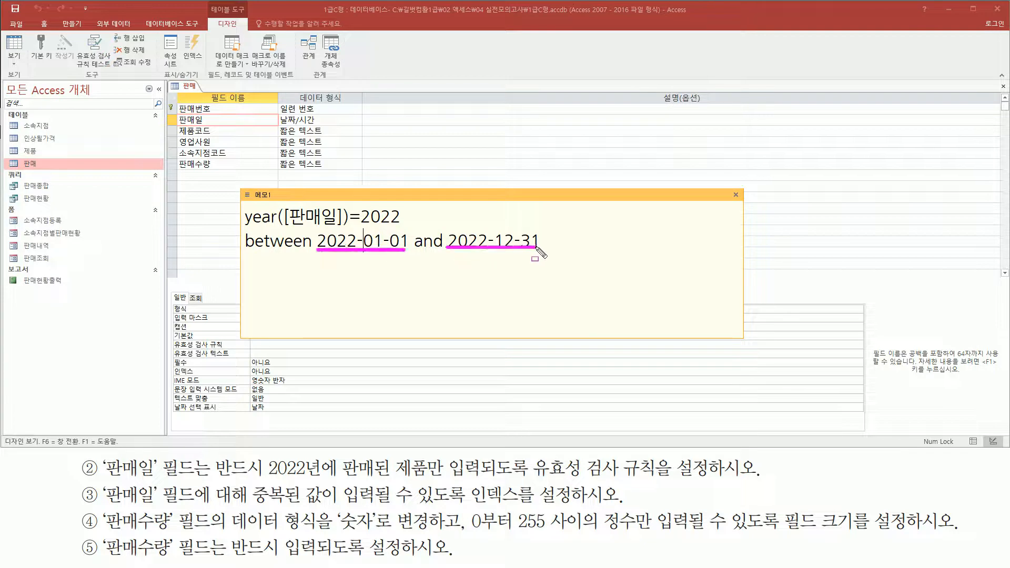
key("Escape")
left_click(320, 242)
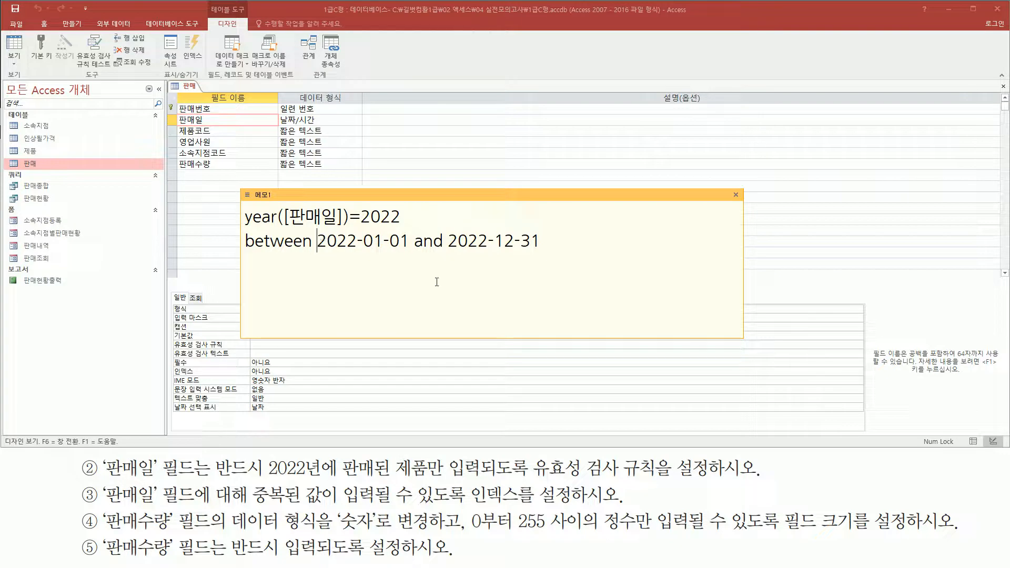
type("#")
key("Right")
key("Right")
key("Right")
key("Right")
key("Right")
key("Right")
key("Right")
key("Right")
key("Right")
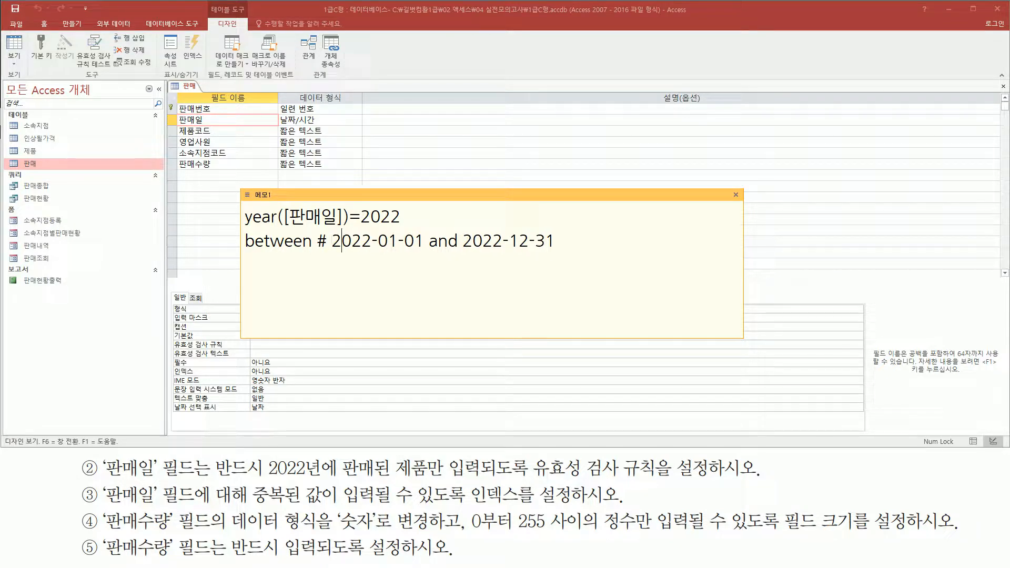
key("Right")
type("#")
key("Right")
key("Right")
key("Right")
key("Right")
type("#")
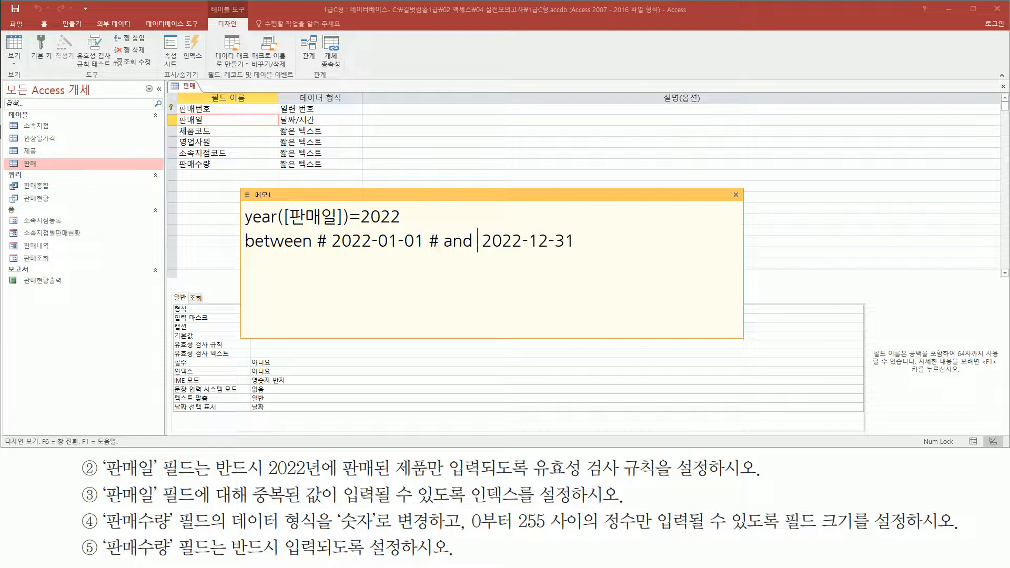
key("Right")
key("End")
type("#")
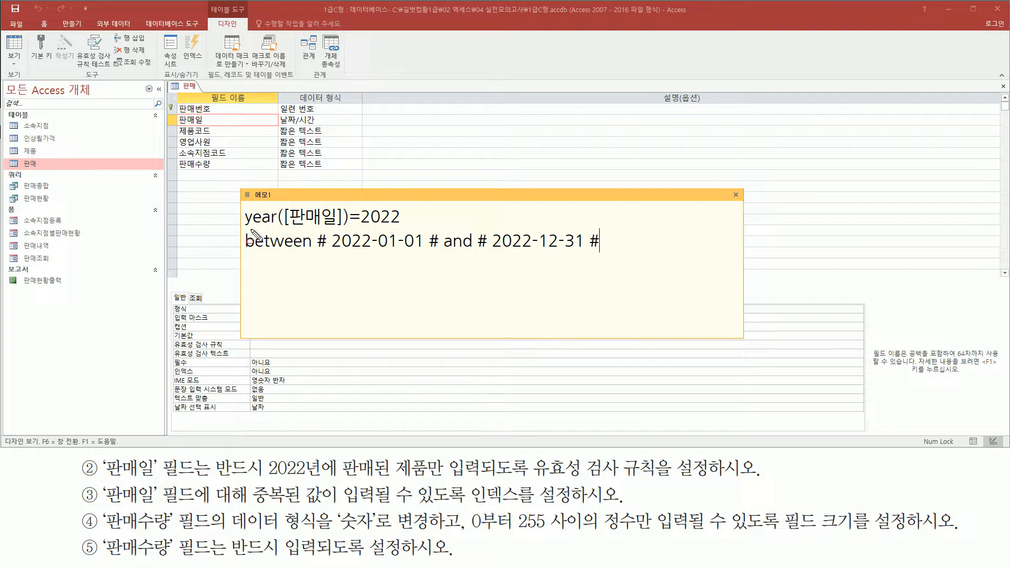
left_click_drag(243, 228, 401, 229)
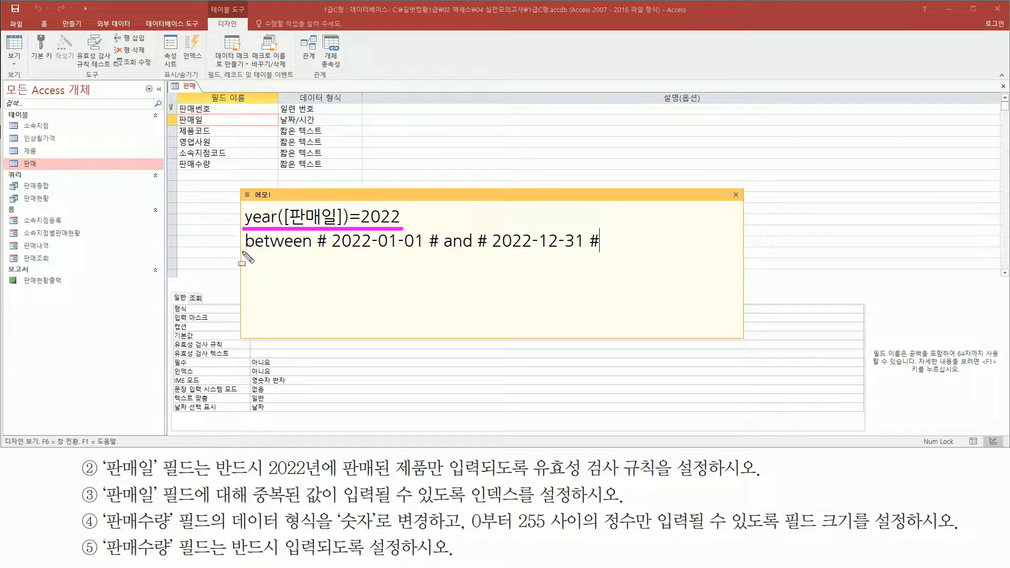
left_click_drag(243, 253, 588, 259)
left_click_drag(607, 250, 604, 251)
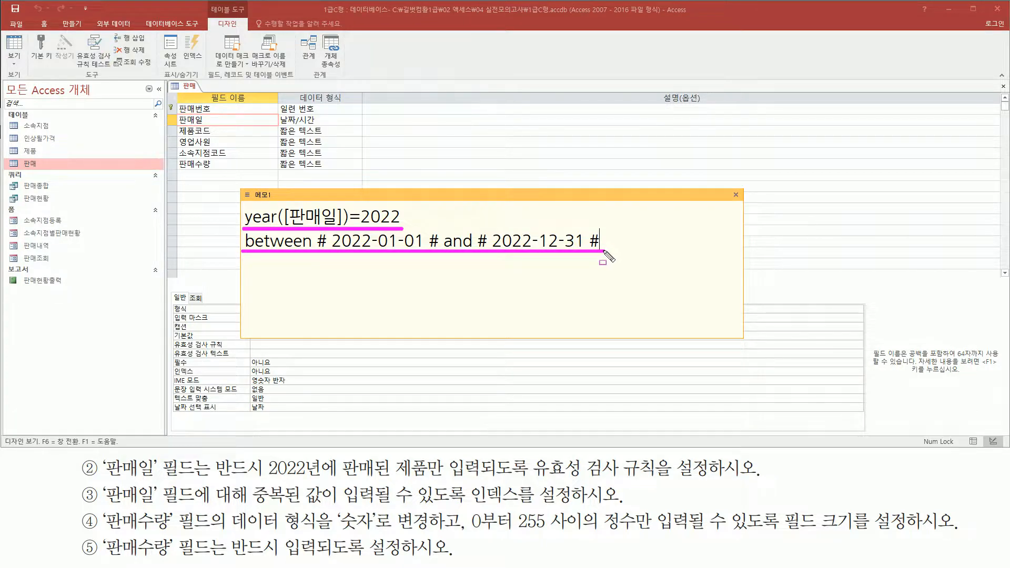
mouse_move(236, 201)
left_mouse_down()
mouse_move(251, 234)
mouse_move(416, 234)
left_mouse_up()
left_click(425, 220)
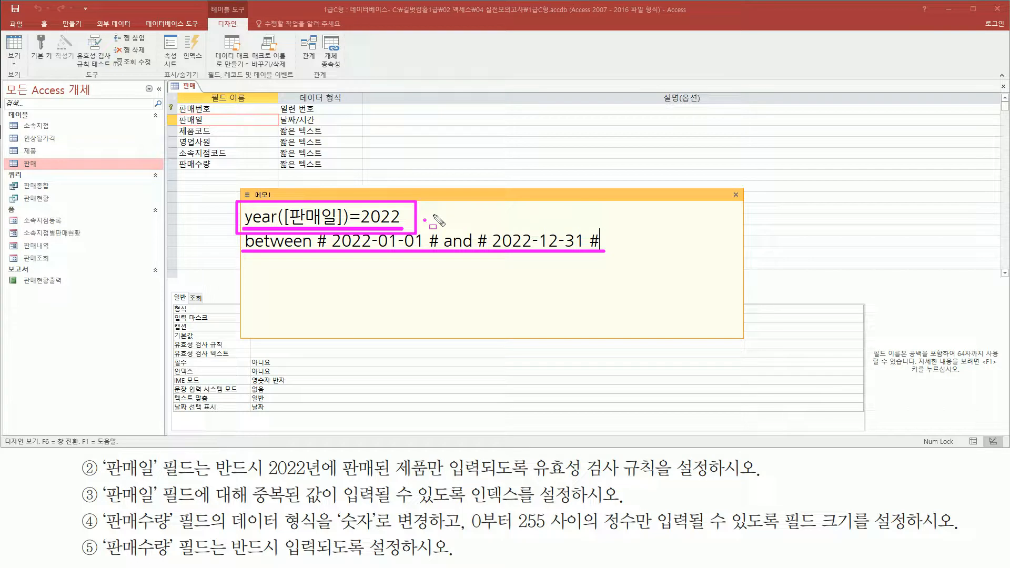
Step: Set the validation rule of the 판매일 field to year([판매일])=2022
left_click(273, 345)
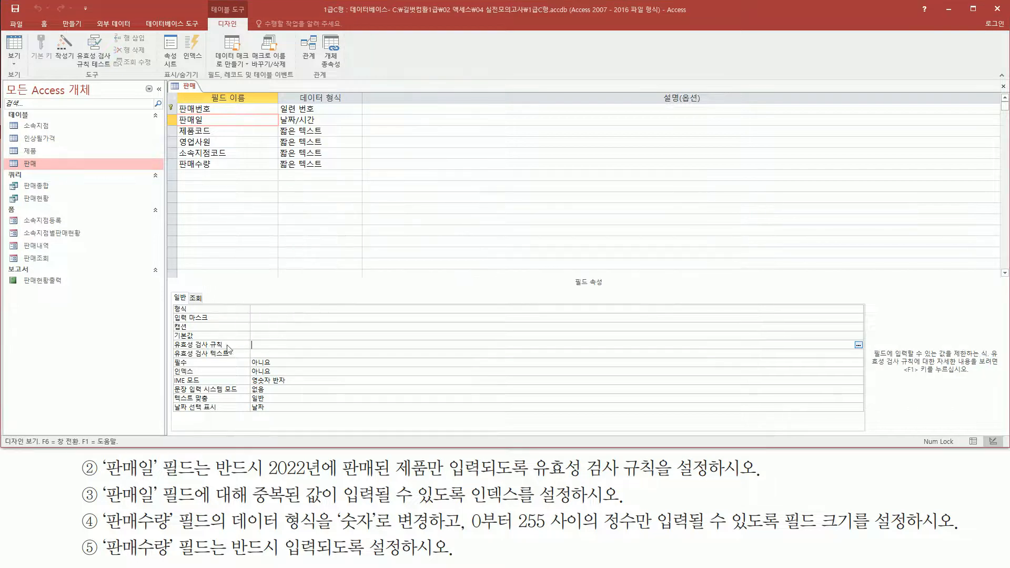
type("year([판매일])=2022")
left_click_drag(243, 339, 324, 351)
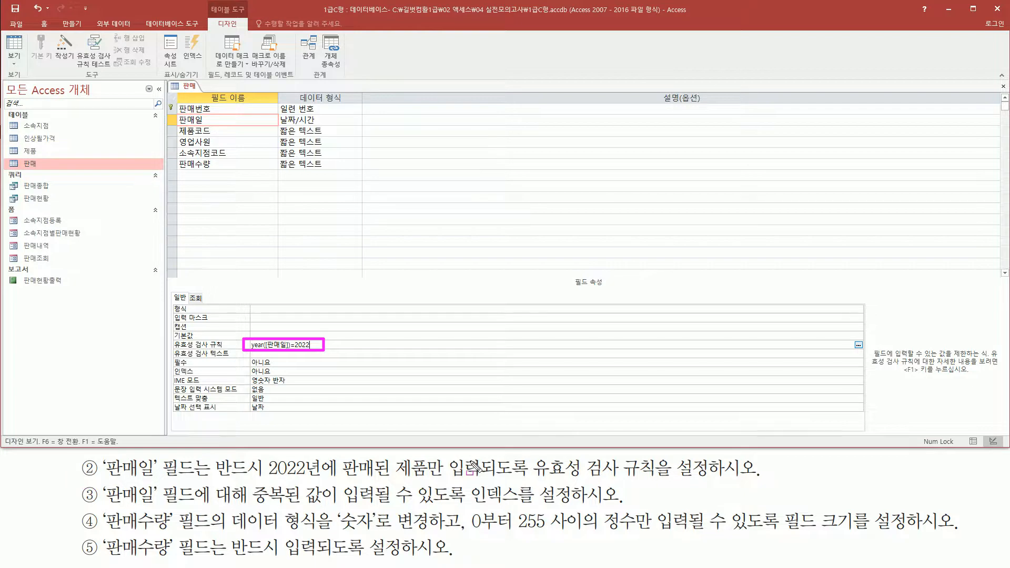
Step: Set the index property of the 판매일 field to 예(중복 가능)
left_click_drag(101, 483, 159, 509)
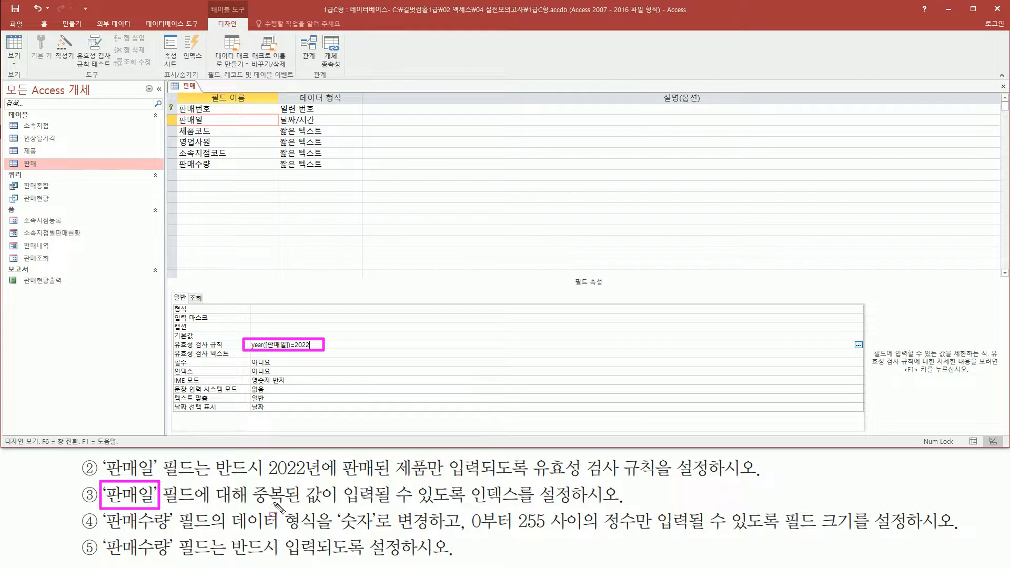
left_click_drag(247, 509, 540, 510)
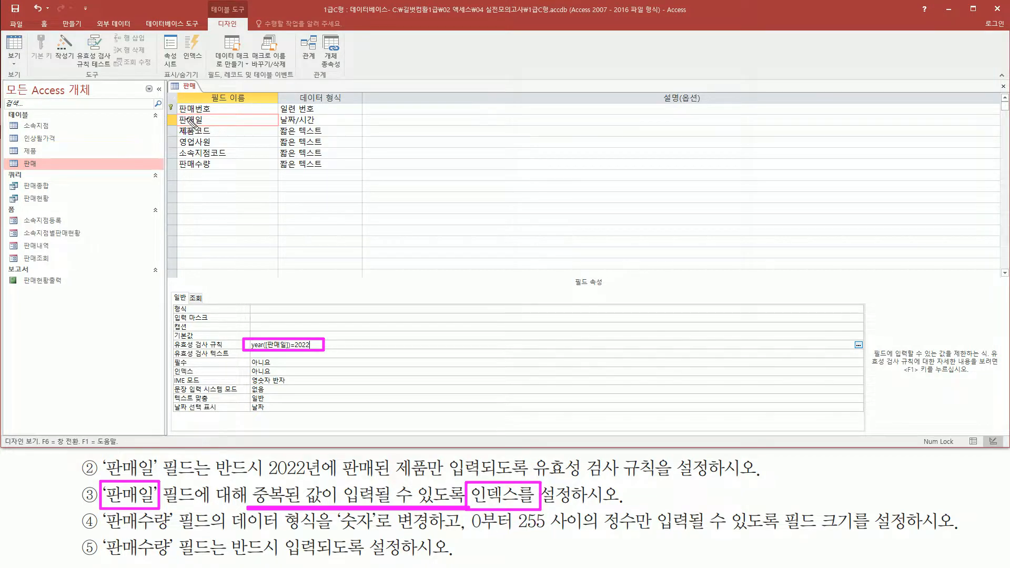
left_click_drag(174, 112, 216, 127)
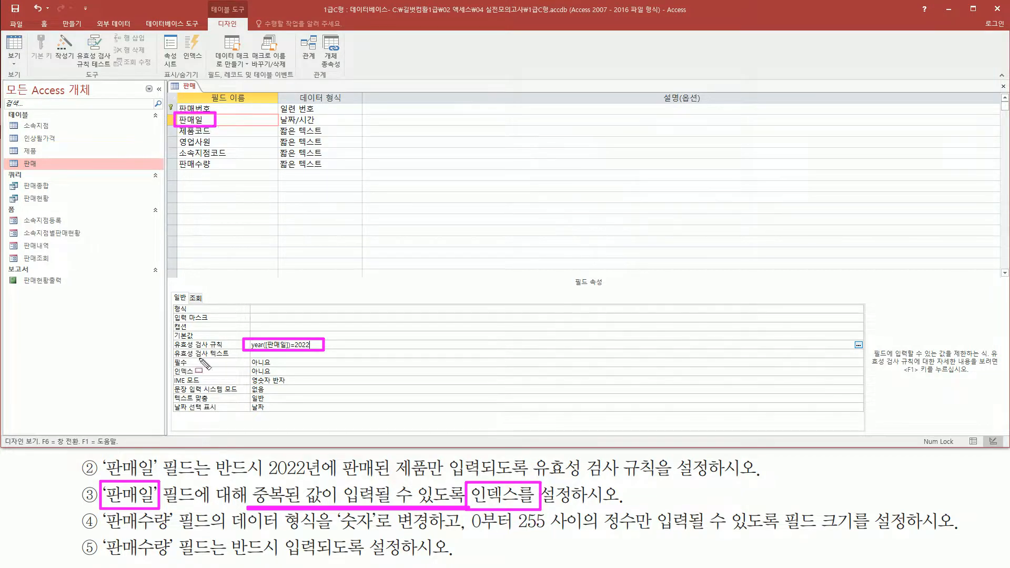
left_click_drag(170, 377, 280, 377)
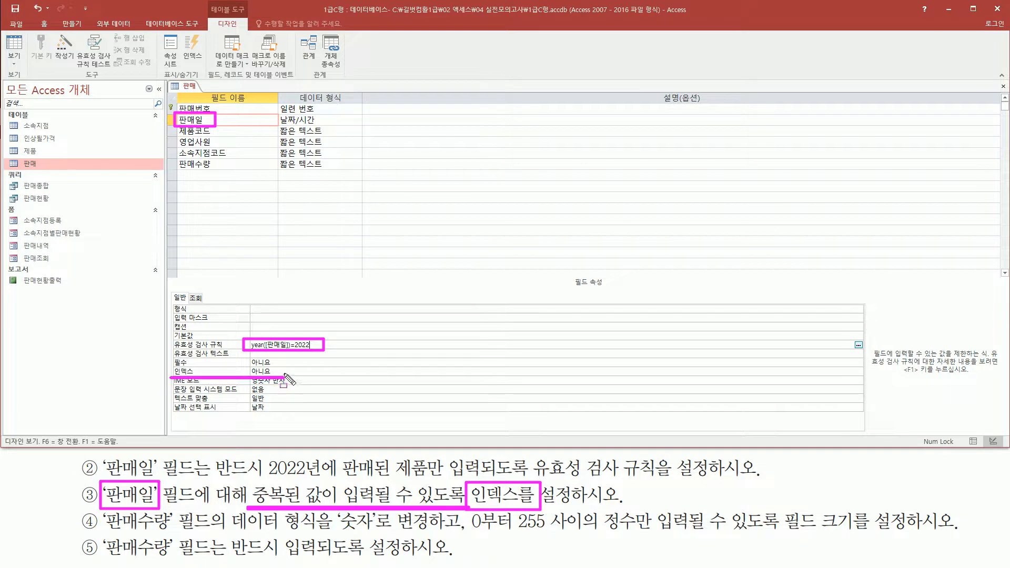
left_click(288, 372)
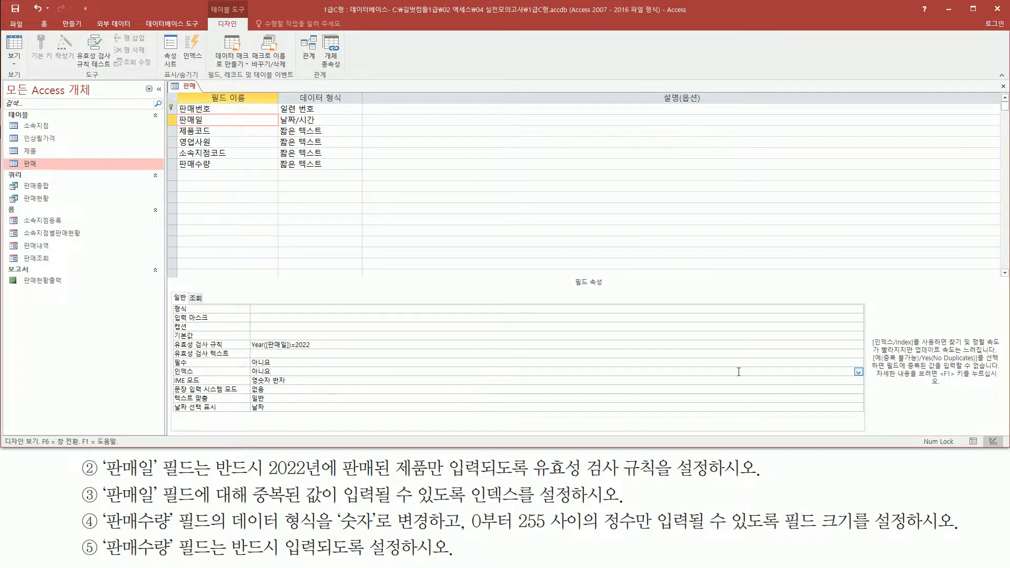
left_click(859, 372)
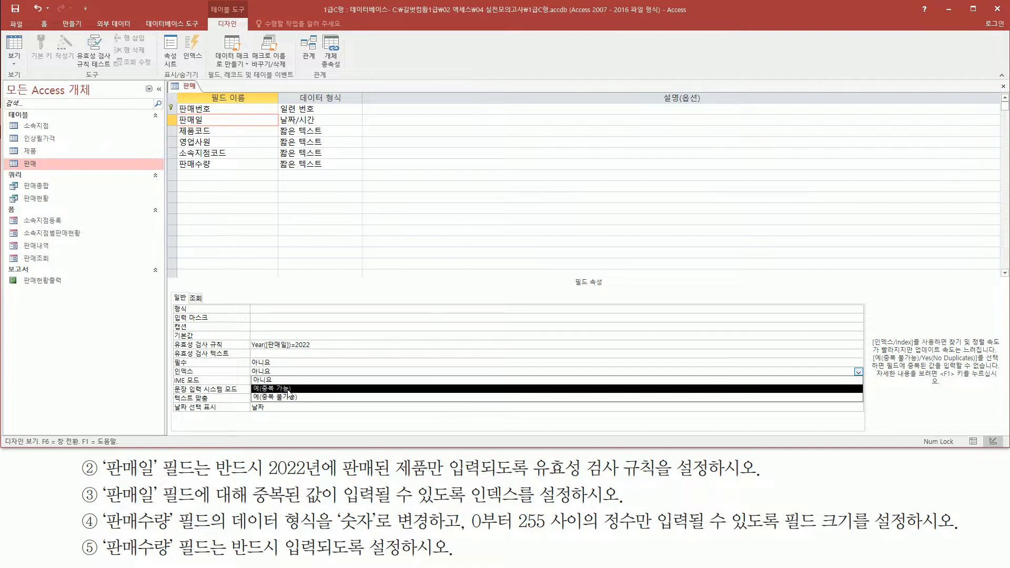
left_click(279, 388)
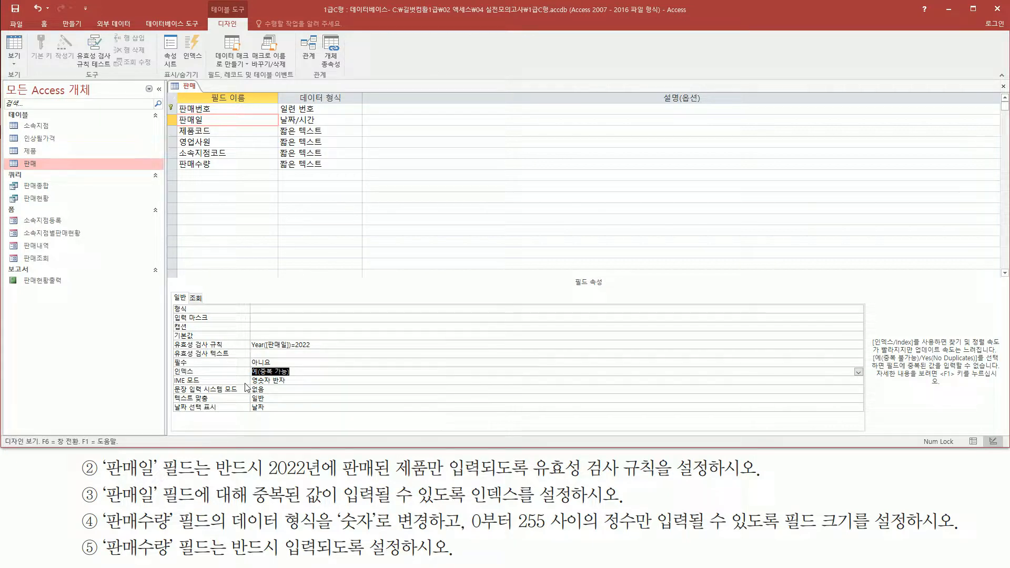
Step: Change the data type of the 판매수량 field to 숫자
left_click_drag(99, 506, 212, 536)
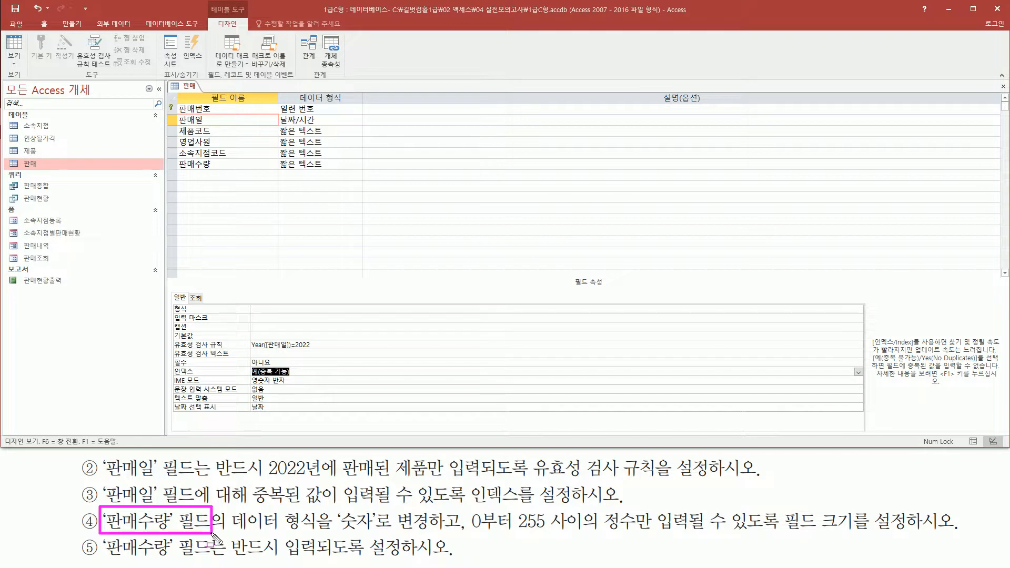
left_click_drag(178, 157, 234, 172)
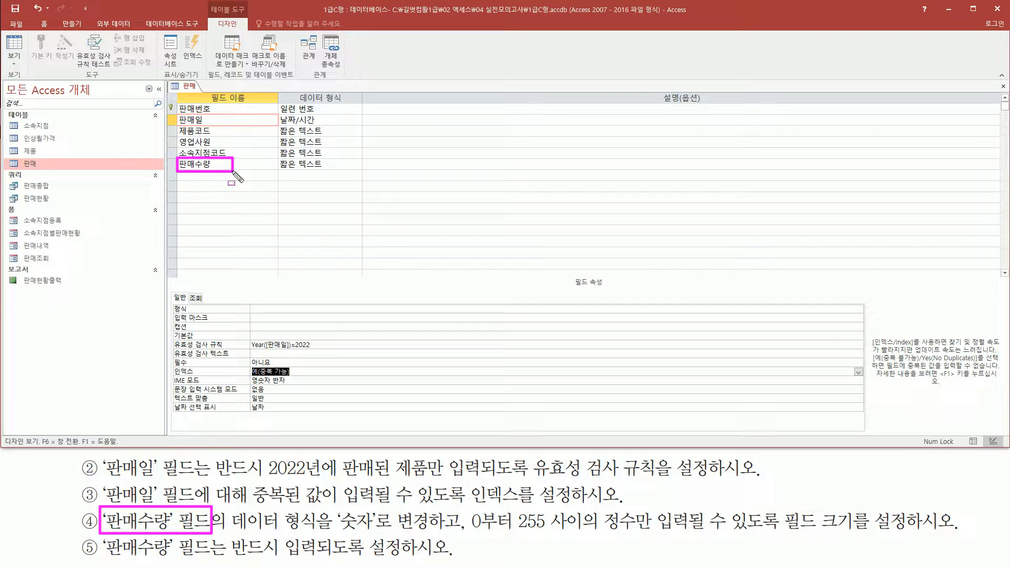
mouse_move(228, 533)
left_mouse_down()
mouse_move(444, 536)
mouse_move(435, 535)
left_mouse_up()
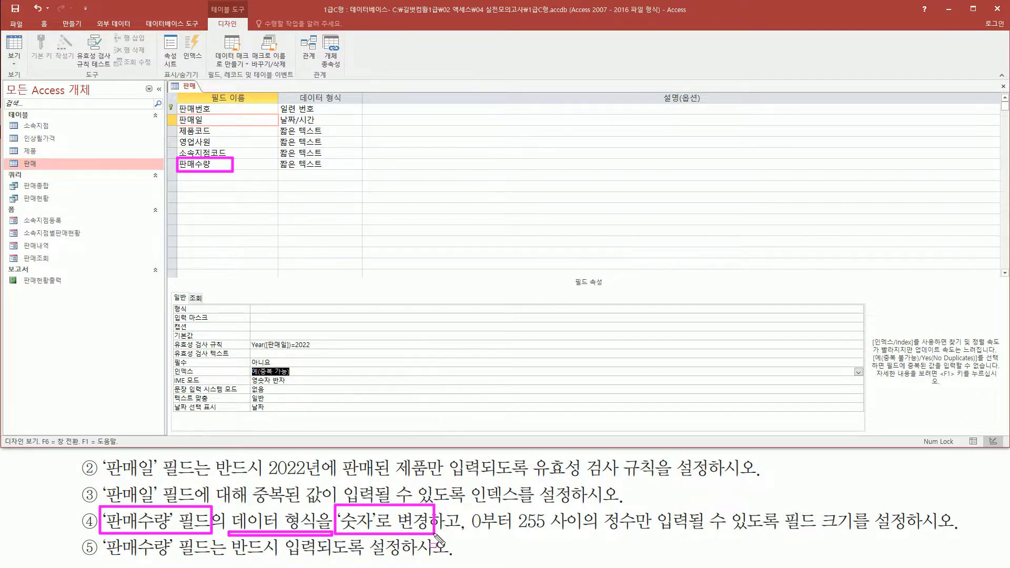
left_click_drag(290, 92, 349, 107)
left_click_drag(279, 170, 322, 170)
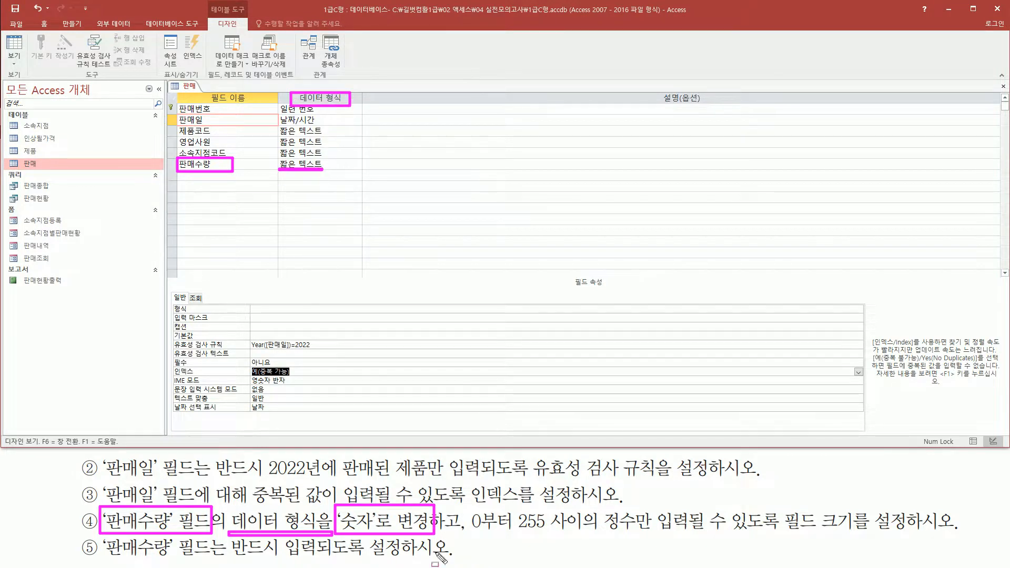
left_click_drag(469, 535, 658, 534)
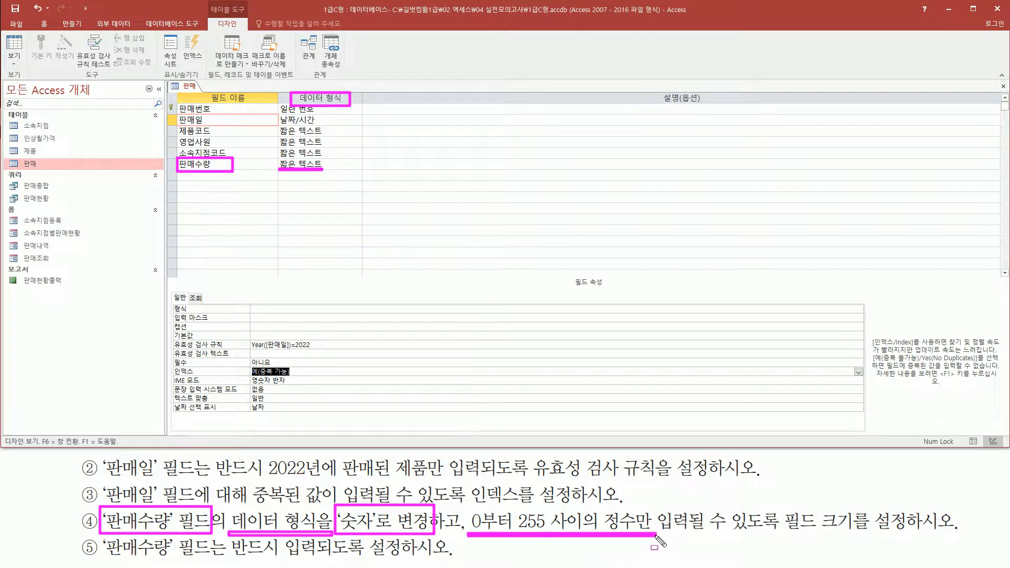
mouse_move(784, 506)
left_mouse_down()
mouse_move(797, 539)
mouse_move(909, 540)
left_mouse_up()
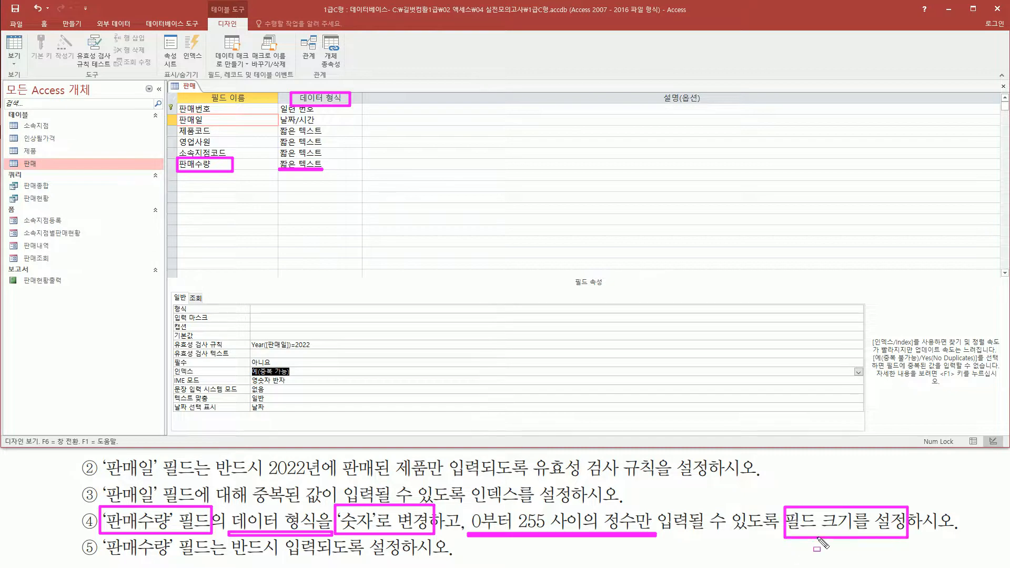
key("Escape")
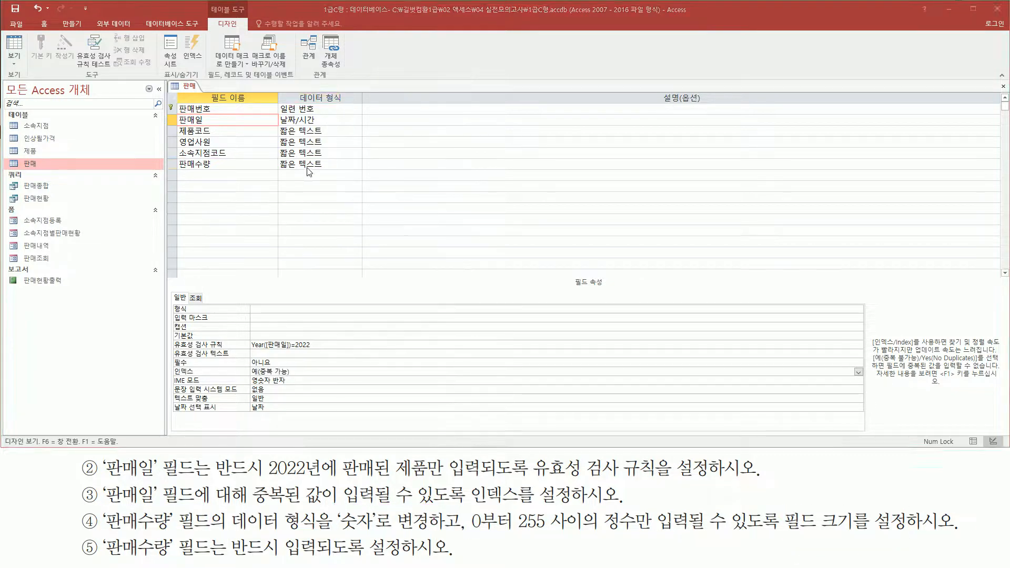
left_click(353, 164)
left_click(357, 164)
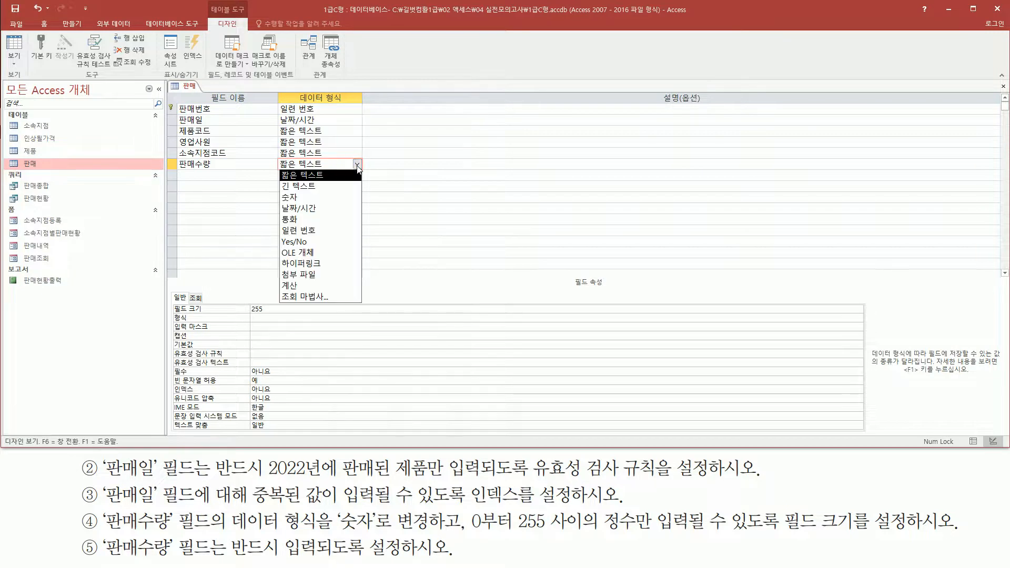
left_click(328, 199)
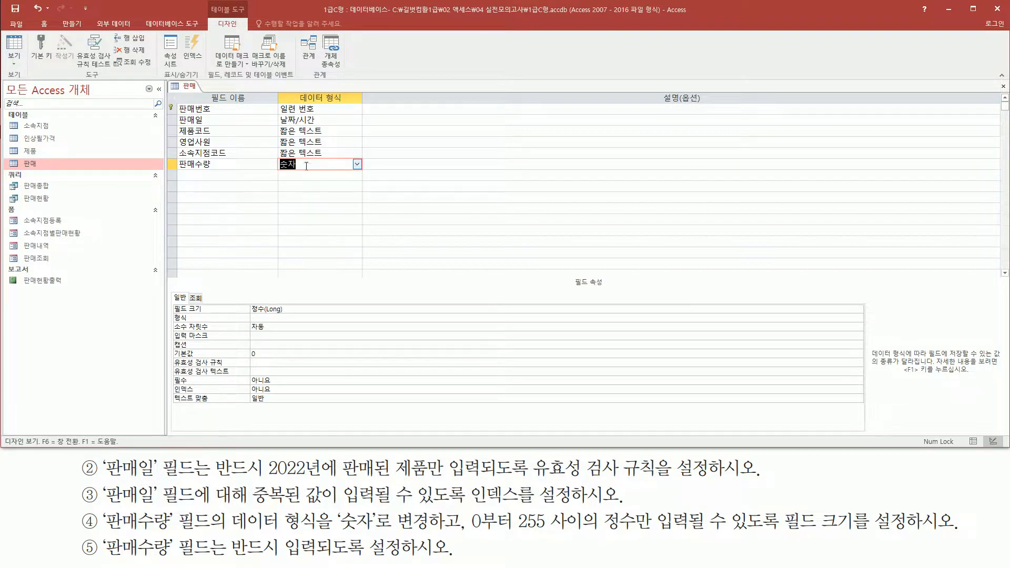
Step: Consult the reference table on field sizes of the number data type for the 판매수량 field size
left_click_drag(170, 300, 303, 319)
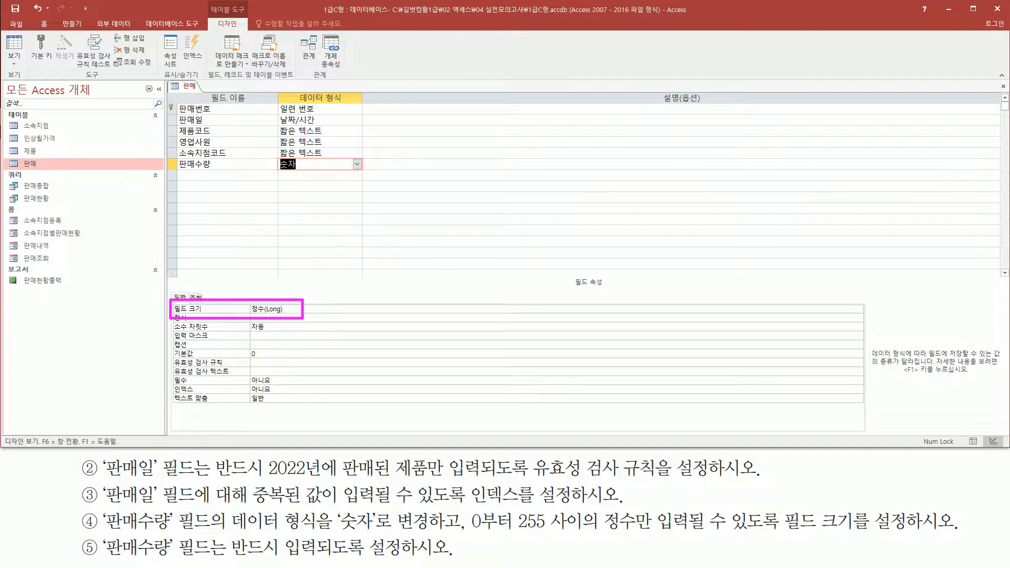
key("Escape")
key("alt+Tab")
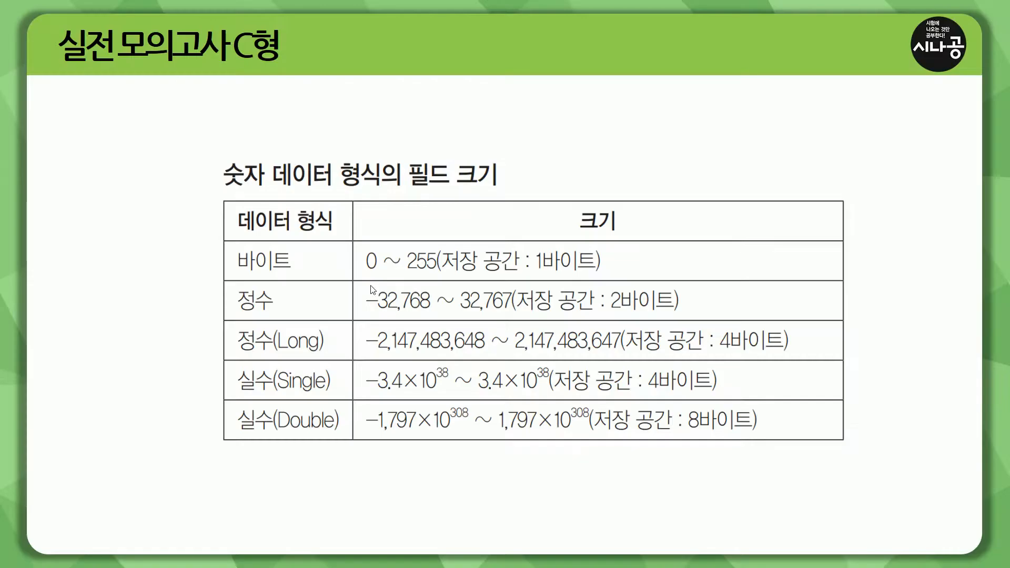
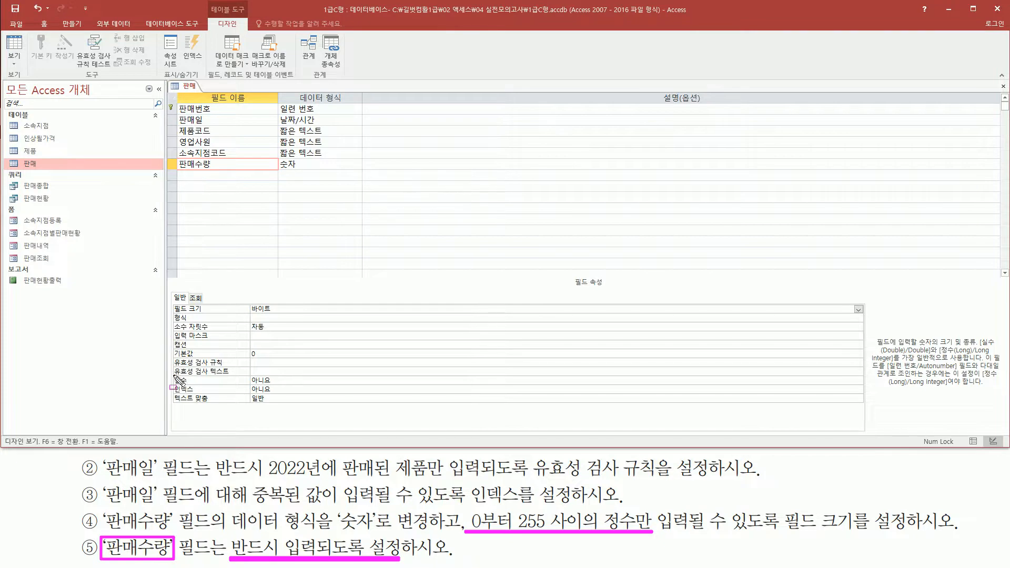
Step: Make the 판매수량 field mandatory by setting its 필수 property to 예
left_click_drag(170, 371, 292, 390)
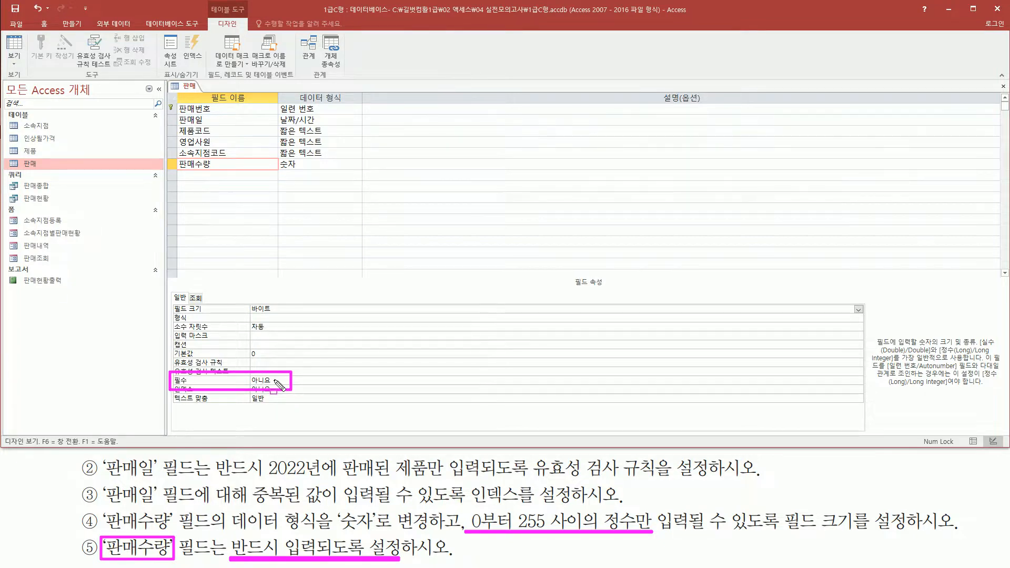
key("Escape")
left_click(276, 380)
double_click(275, 381)
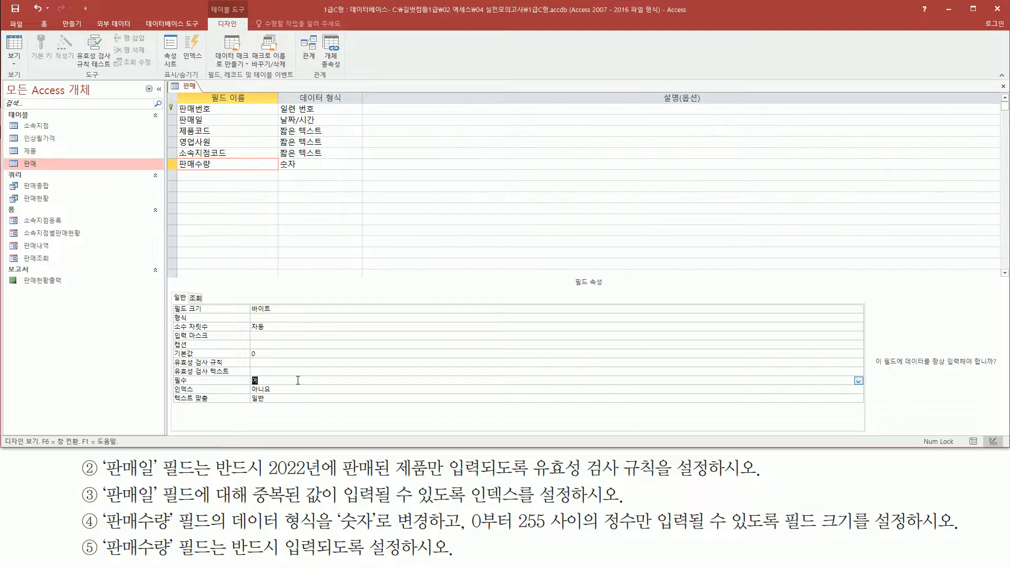
mouse_move(169, 372)
left_mouse_down()
mouse_move(181, 388)
mouse_move(278, 403)
mouse_move(270, 389)
left_mouse_up()
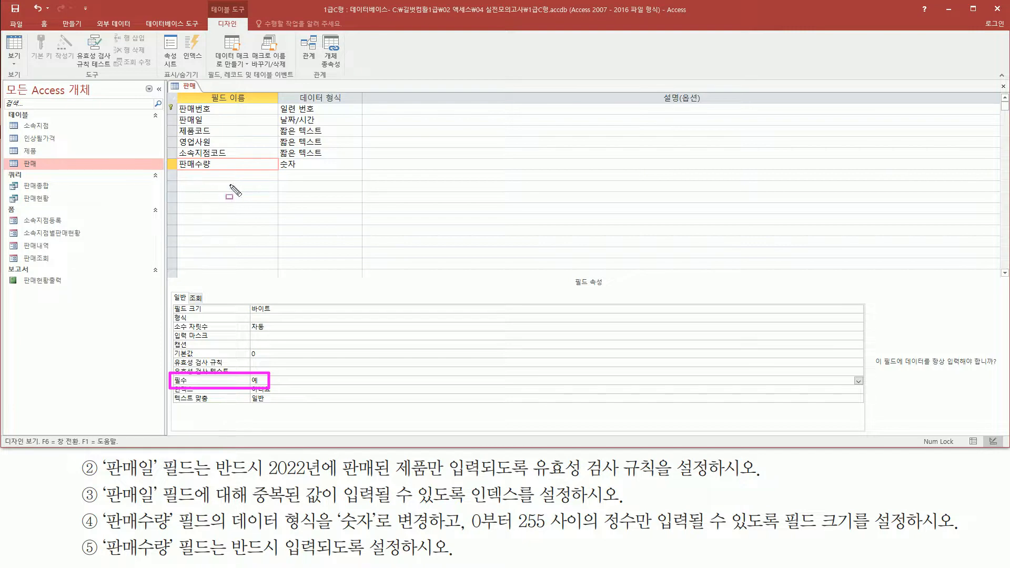
key("Escape")
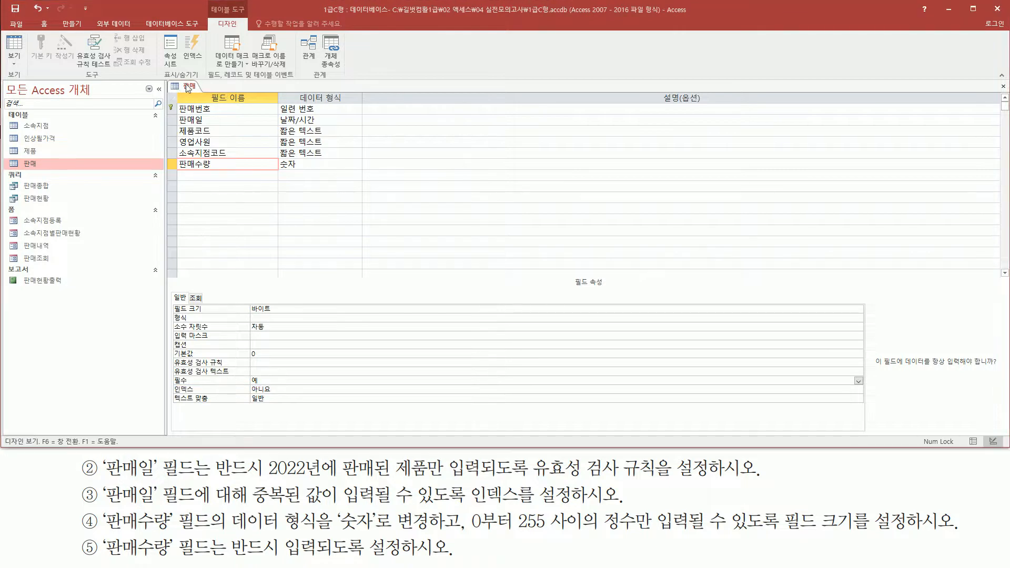
Step: Switch the 판매 table to Datasheet view, saving the design and accepting possible data loss from the smaller field sizes
right_click(187, 87)
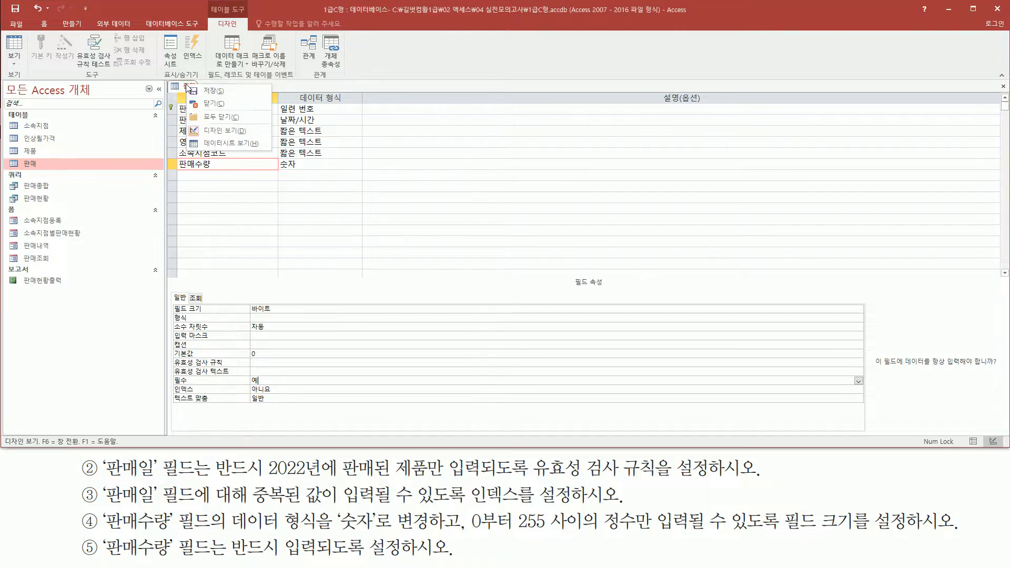
left_click(236, 143)
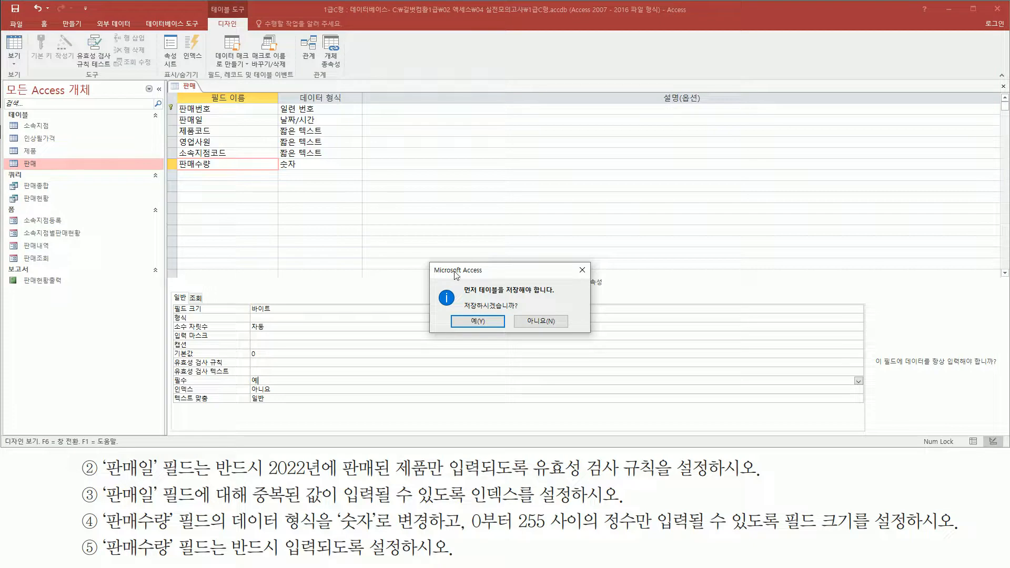
left_click_drag(459, 310, 502, 334)
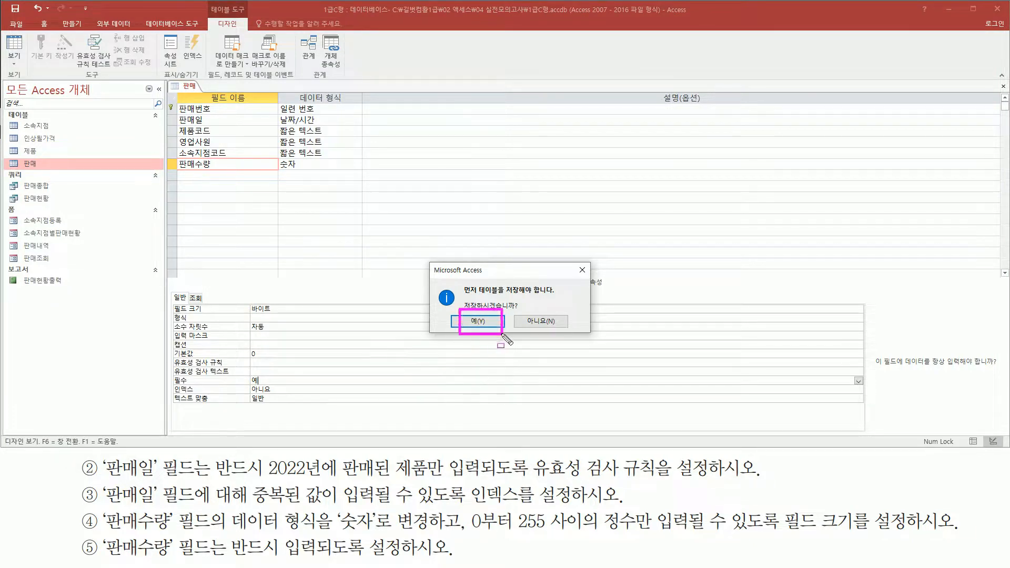
left_click(477, 322)
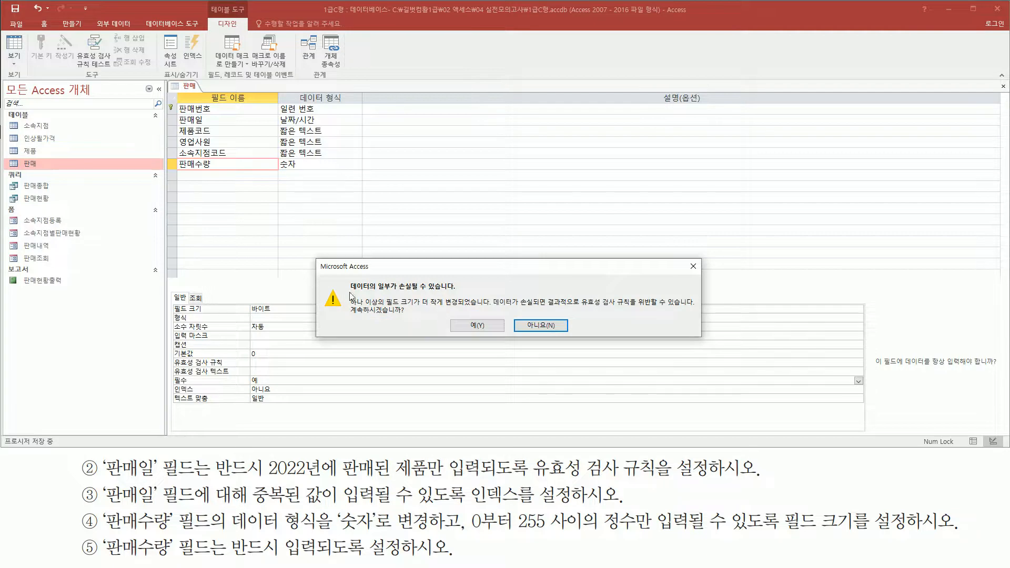
left_click_drag(347, 289, 465, 290)
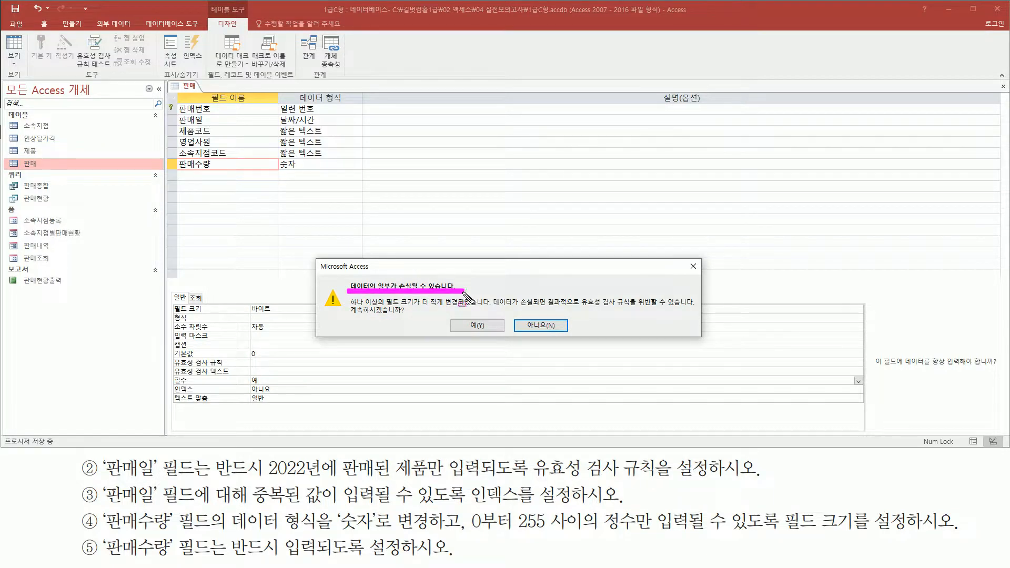
left_click_drag(347, 318, 497, 335)
key("Escape")
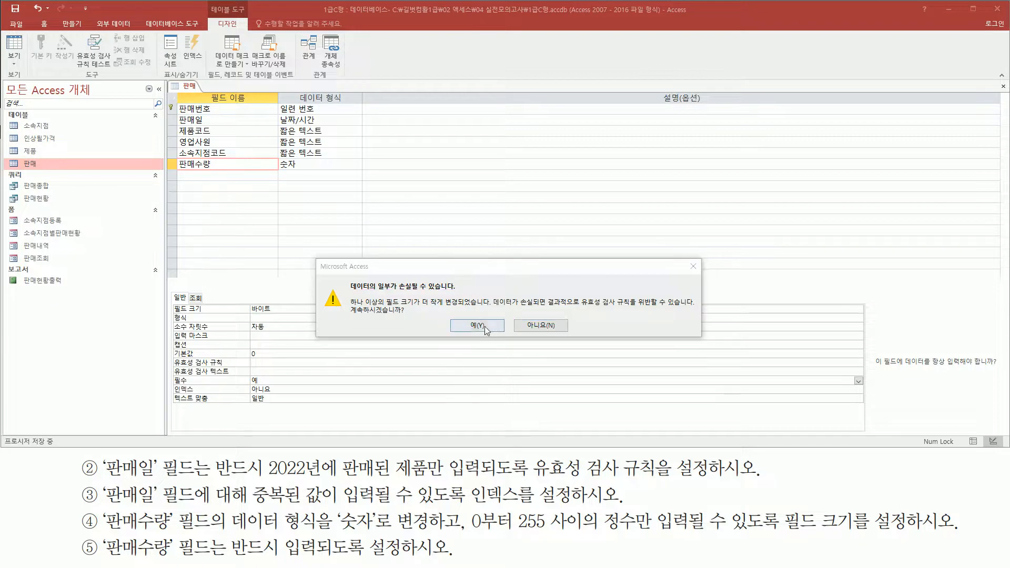
left_click(482, 326)
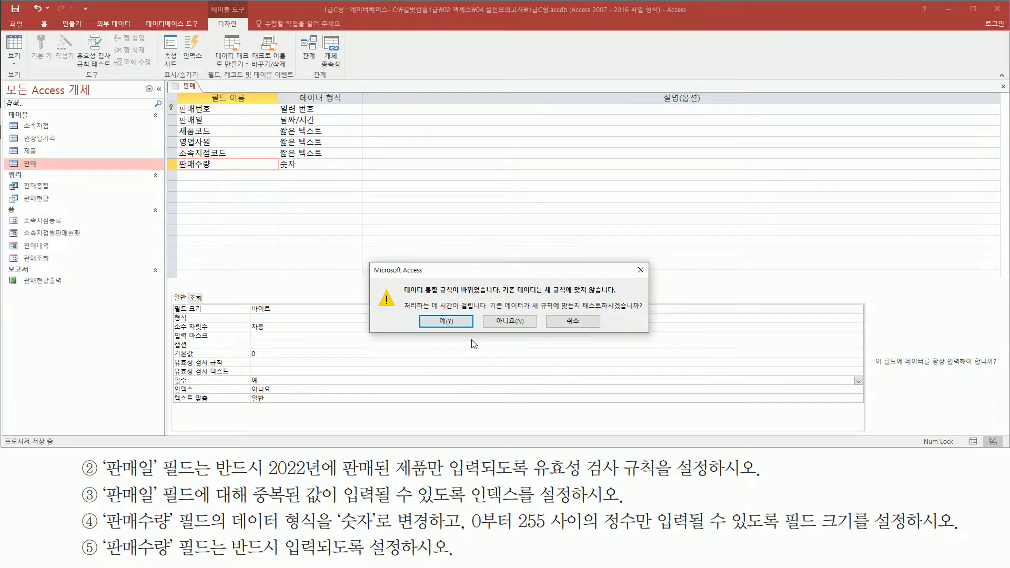
Step: Agree to test the existing 판매 data against the changed integrity rules
left_click_drag(397, 298, 493, 297)
left_click_drag(582, 313, 643, 313)
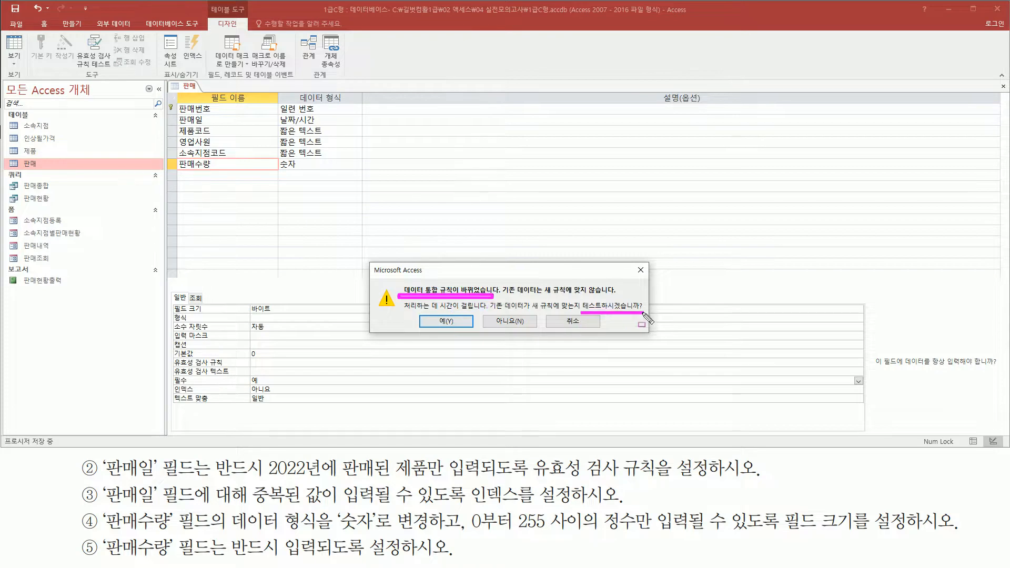
mouse_move(421, 315)
left_mouse_down()
mouse_move(422, 326)
mouse_move(479, 327)
left_mouse_up()
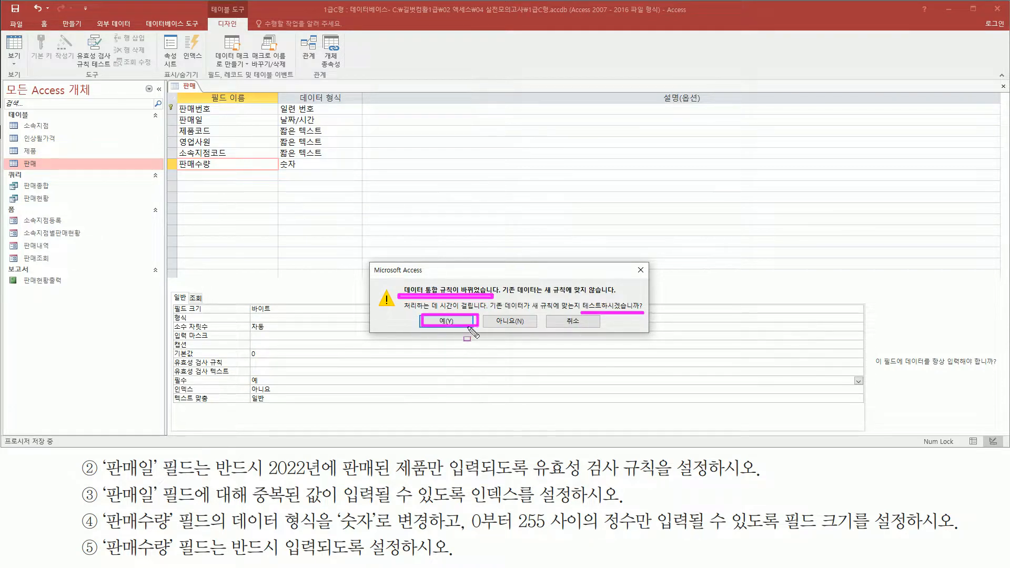
key("Escape")
left_click(446, 320)
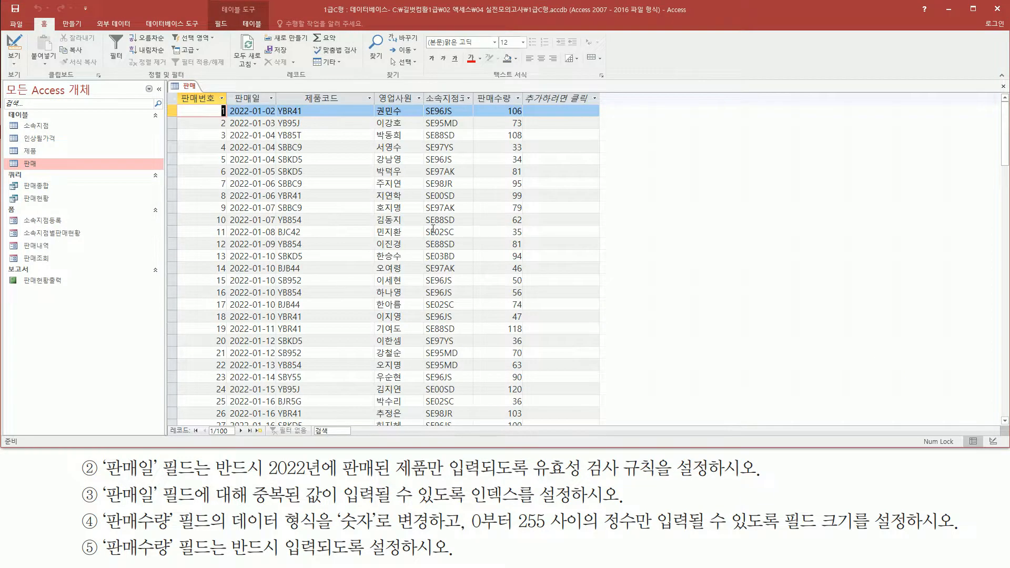
Step: Try to enter the letter a in a digit position of the 소속지점코드 input mask in a new 판매 record
key("ctrl+2")
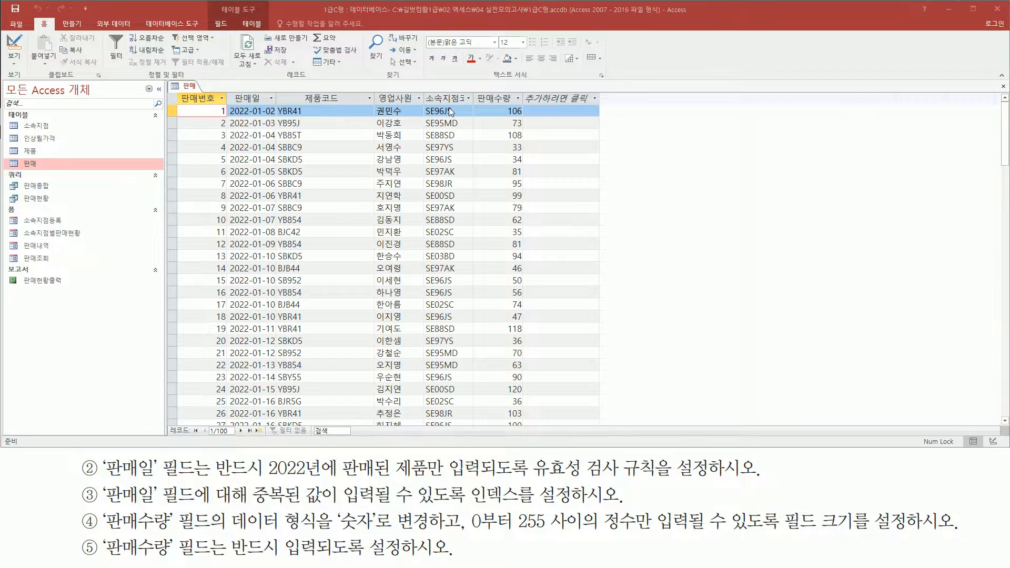
mouse_move(424, 90)
left_mouse_down()
mouse_move(482, 266)
mouse_move(465, 412)
mouse_move(473, 423)
left_mouse_up()
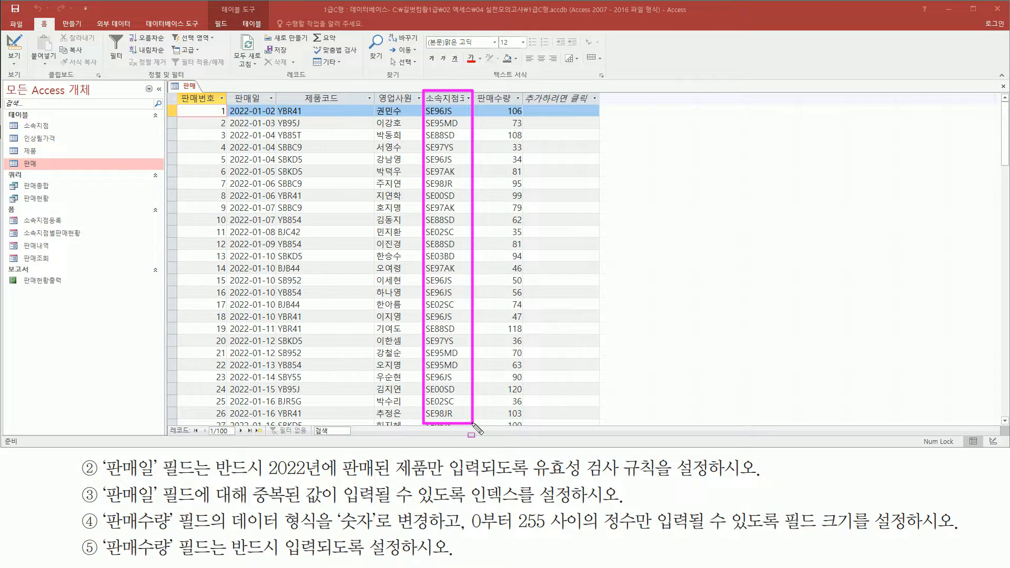
key("Escape")
scroll(449, 269, "down", 14)
scroll(449, 259, "down", 15)
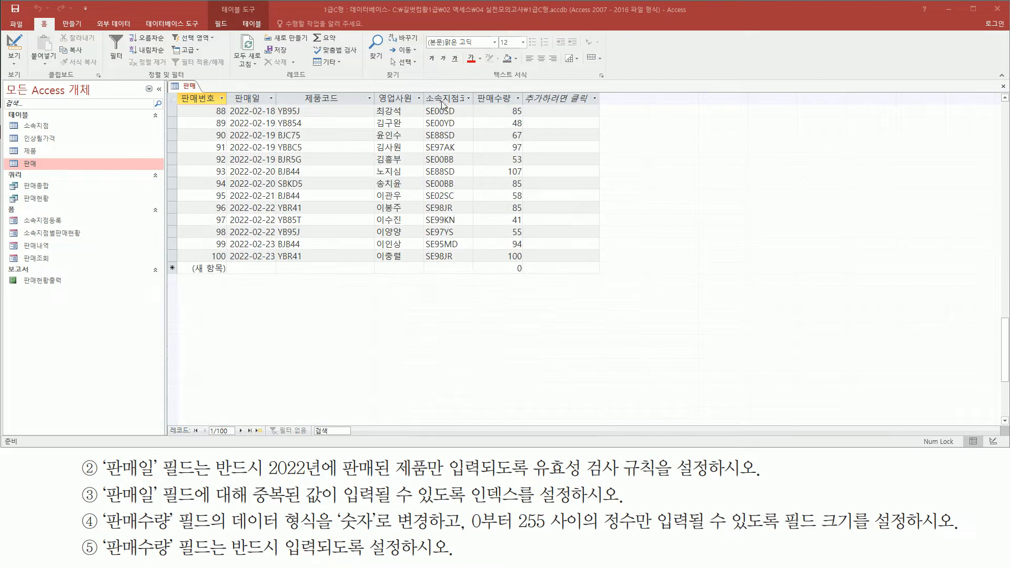
left_click(436, 269)
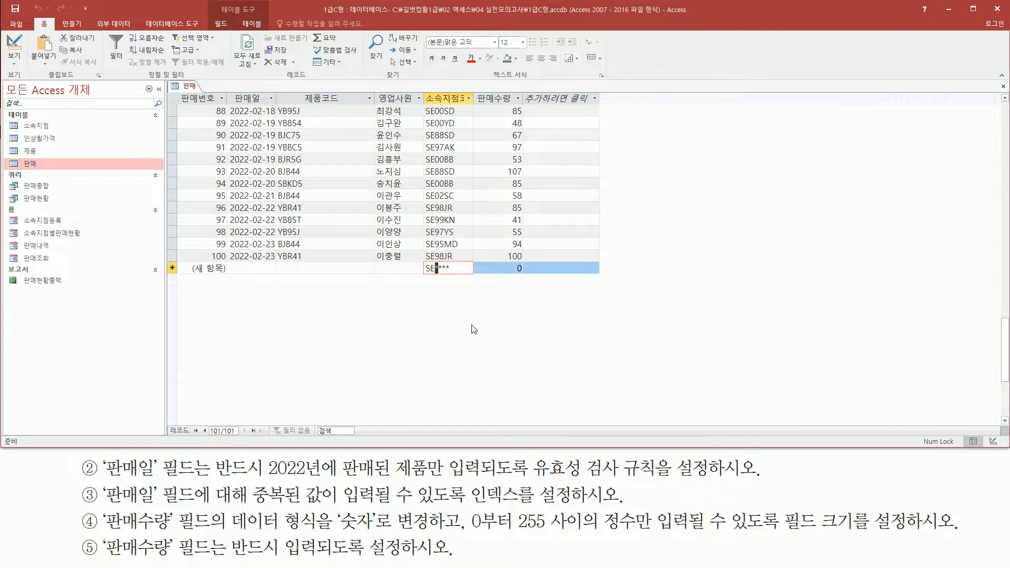
double_click(434, 269)
left_click(448, 269)
key("a")
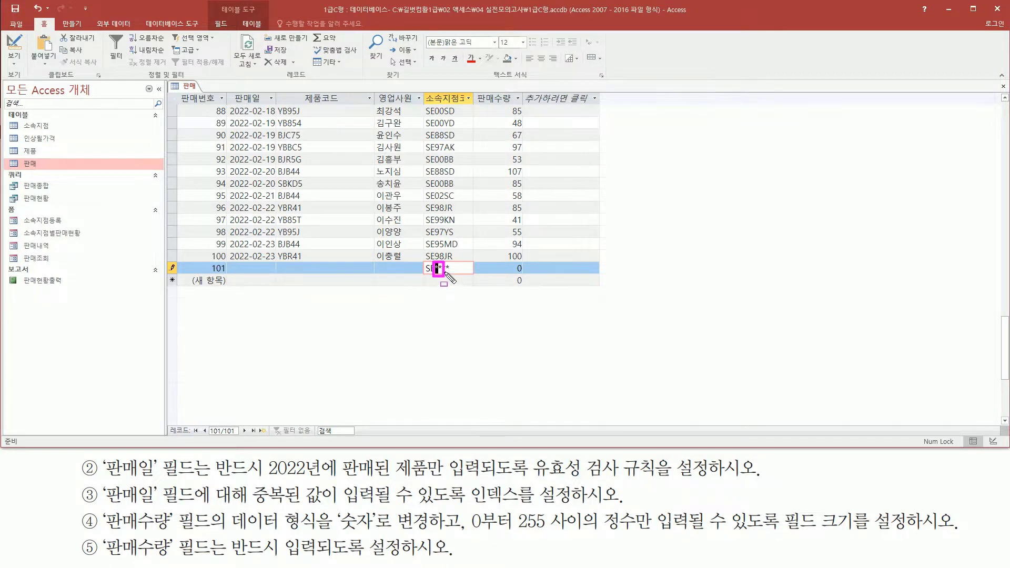
Step: Try to enter the incomplete code SE00A as the new record's 소속지점코드
type("00")
key("Caps_Lock")
type("A")
key("Return")
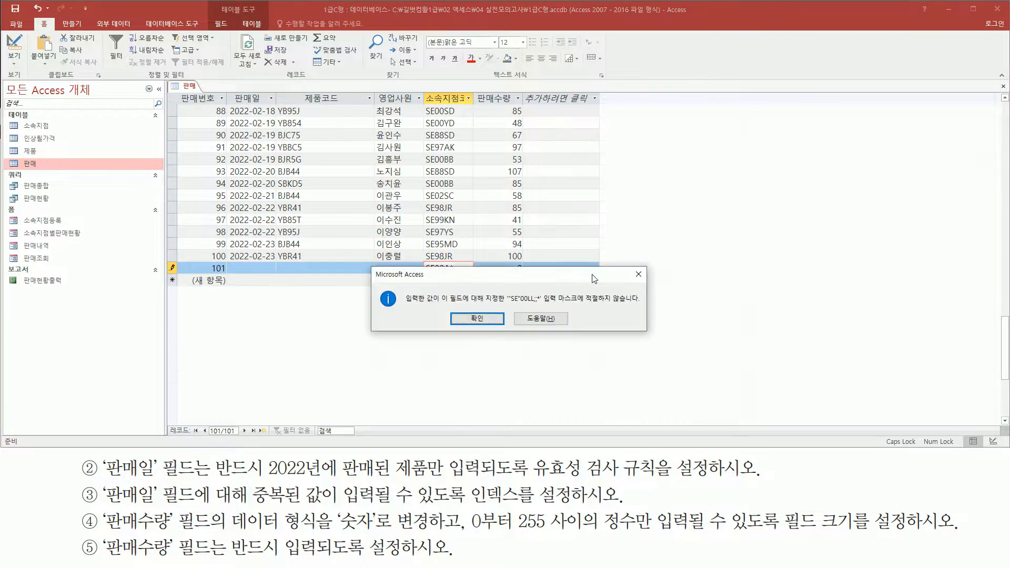
left_click_drag(546, 279, 540, 305)
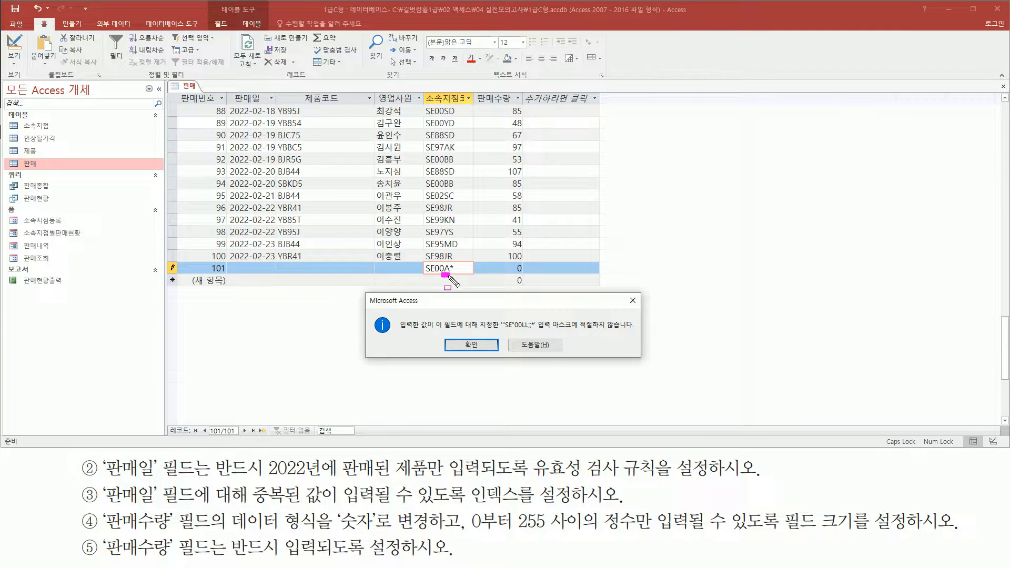
left_click_drag(501, 331, 625, 331)
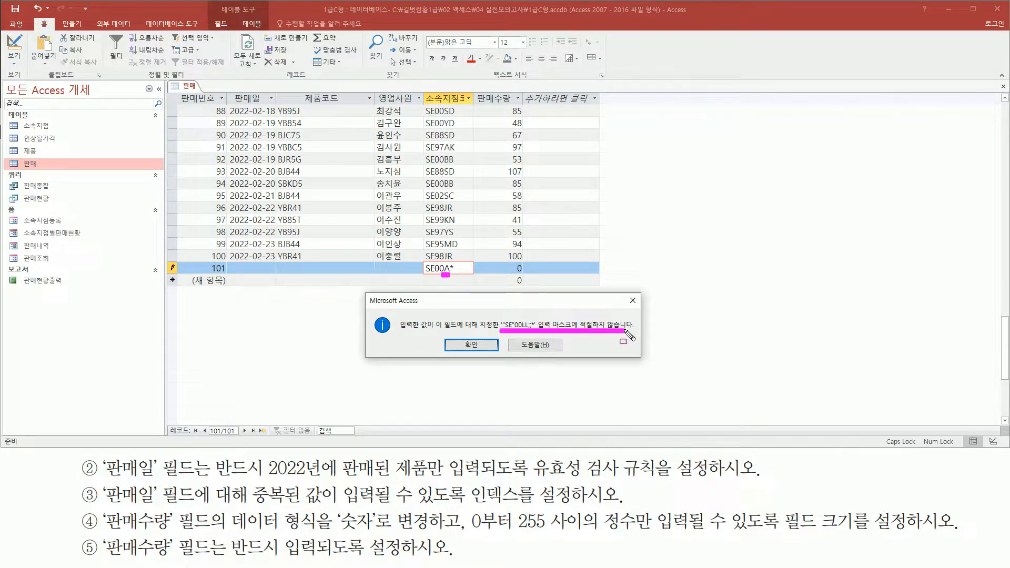
left_click(470, 345)
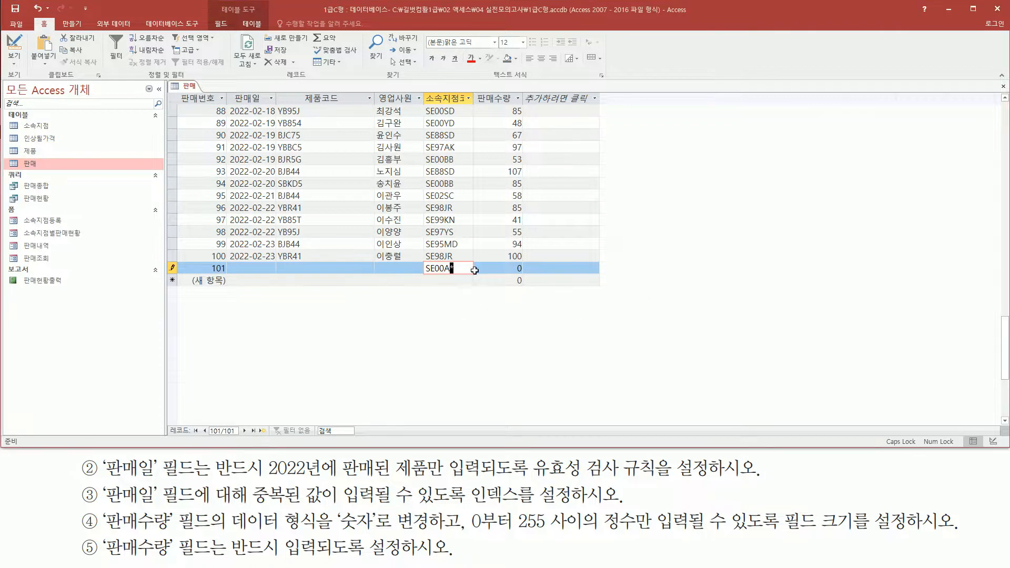
Step: Try SE00AB as the new record's 소속지점코드 to test the length rule, and clear the entry
type("B")
key("Return")
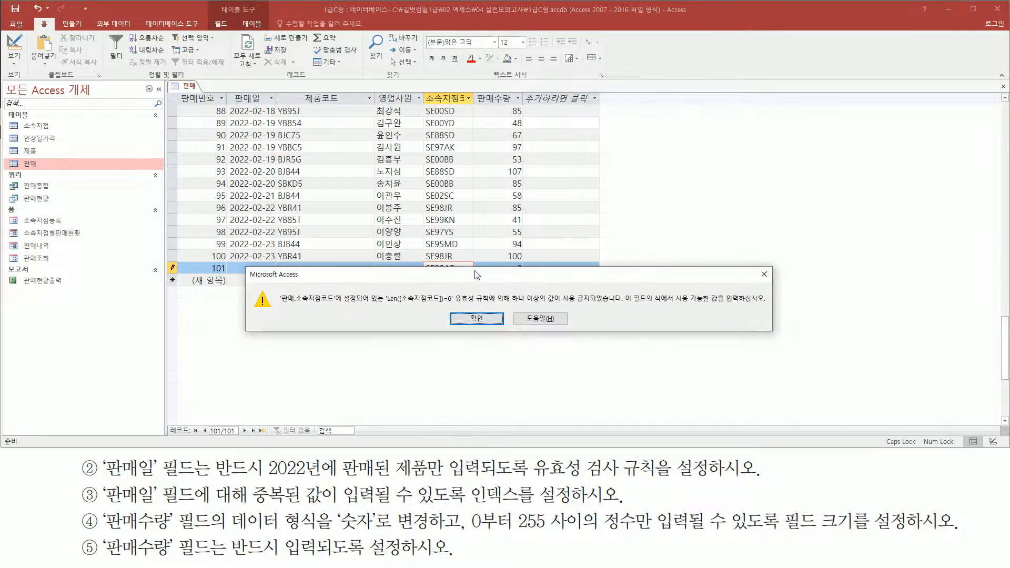
left_click_drag(385, 305, 619, 307)
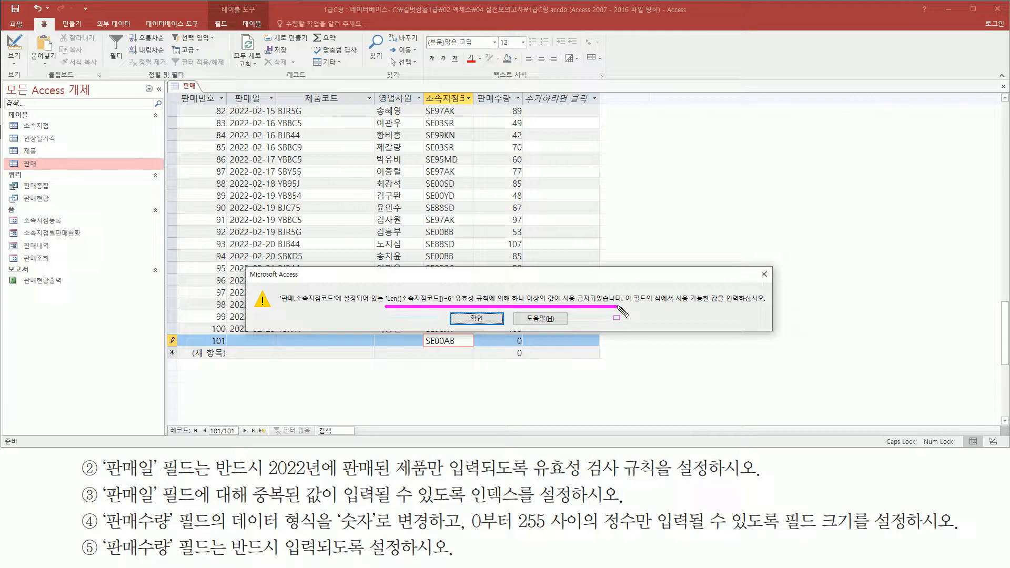
left_click_drag(382, 287, 456, 309)
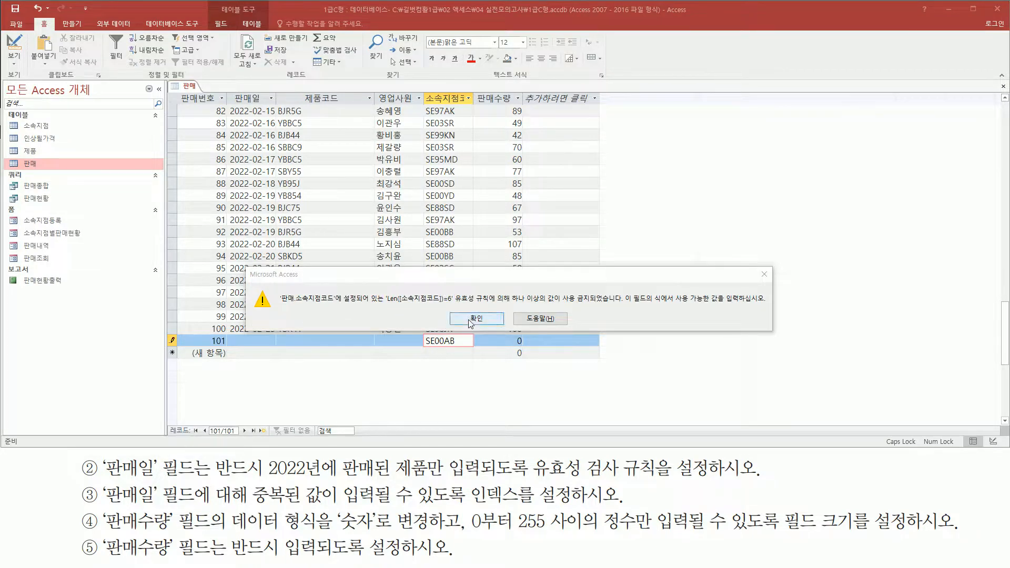
left_click(466, 319)
left_click_drag(424, 346, 459, 346)
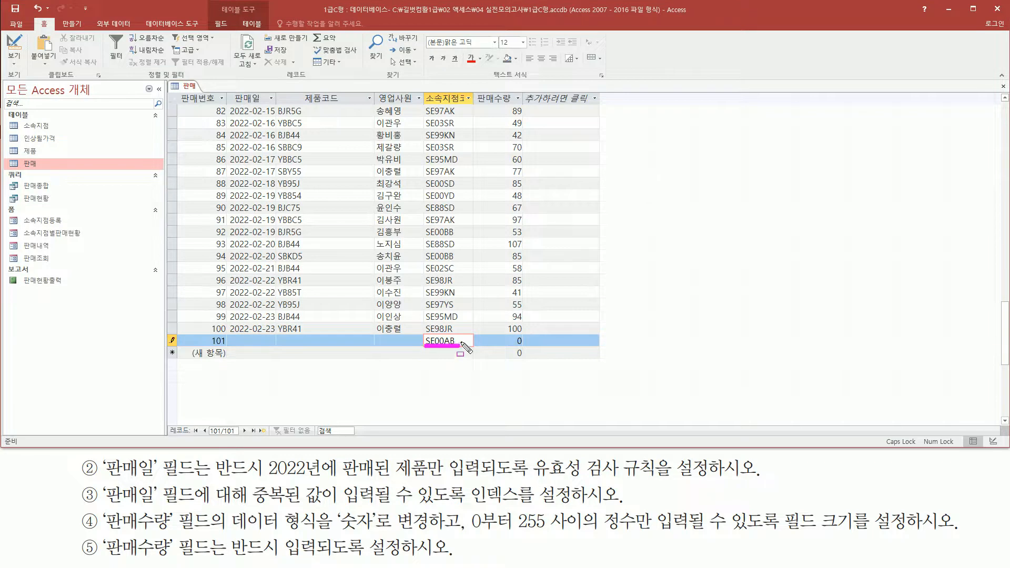
key("Escape")
left_click(462, 342)
key("Escape")
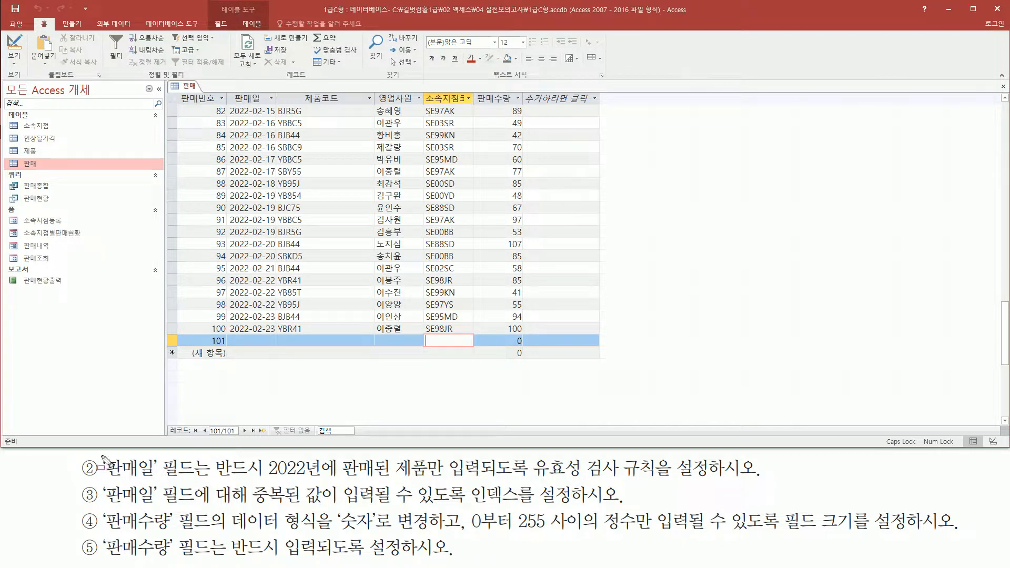
Step: Test the 판매일 validation rule by trying to enter 2023-01-01 in the new record
mouse_move(103, 456)
left_mouse_down()
mouse_move(115, 487)
mouse_move(160, 507)
left_mouse_up()
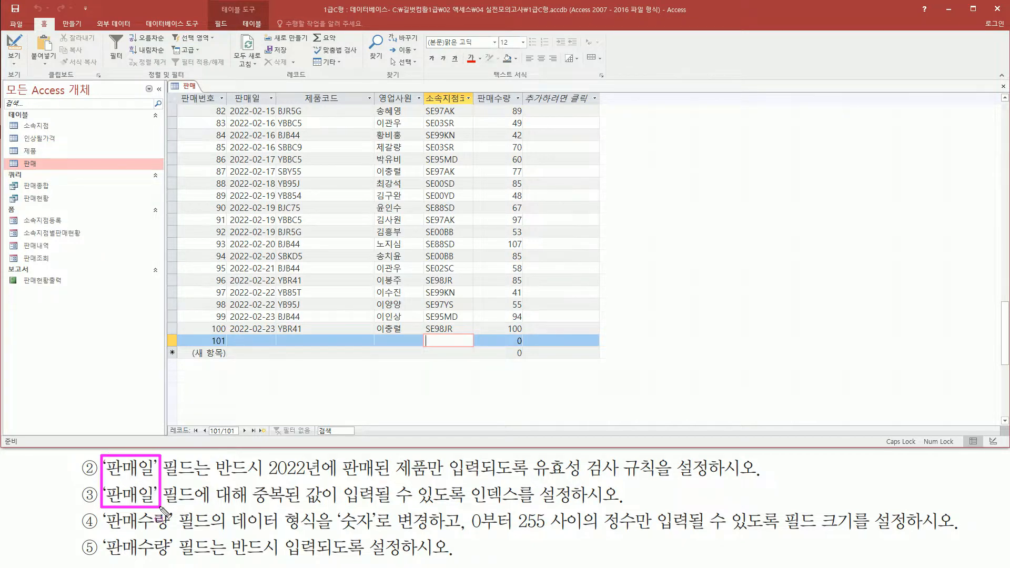
key("Escape")
left_click(240, 341)
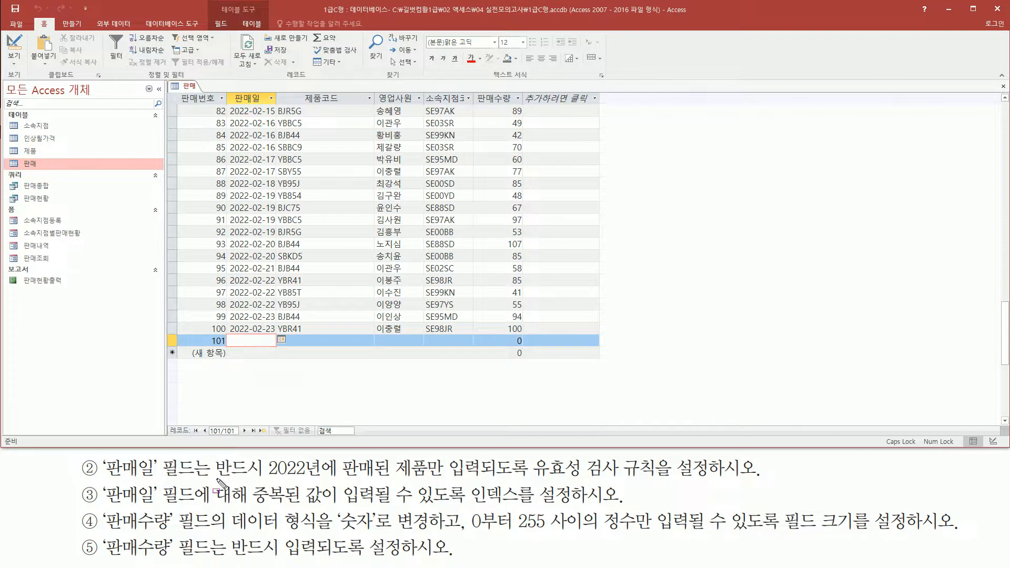
left_click_drag(261, 478, 320, 479)
key("Escape")
left_click(246, 340)
type("2023-01-01")
key("Return")
left_click_drag(382, 305, 619, 308)
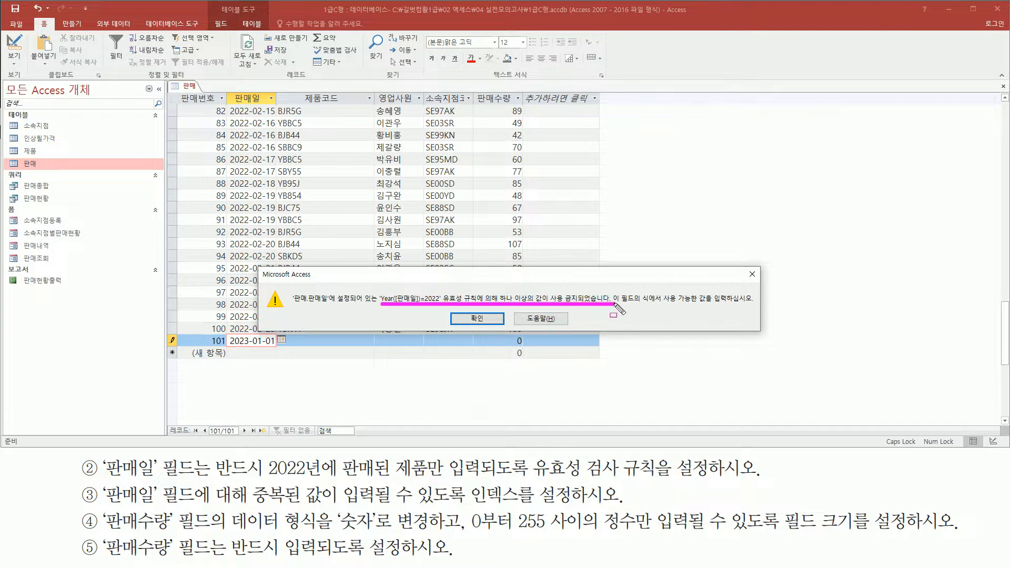
left_click_drag(230, 346, 270, 346)
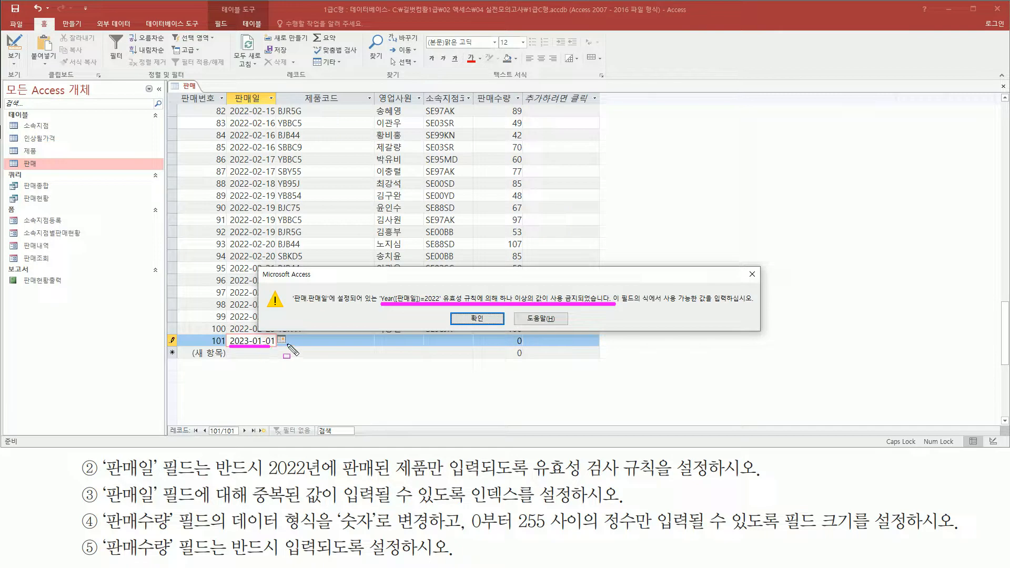
left_click(474, 318)
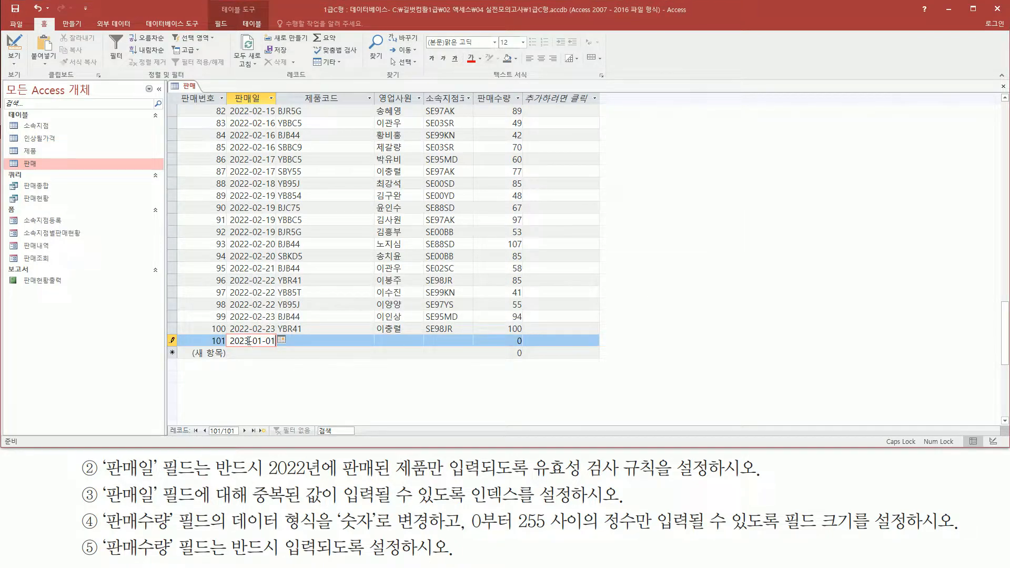
Step: Test the 판매일 validation rule again by trying to change the new record's date to 2021-12-31
key("Delete")
type("1")
key("Delete")
type("2")
key("Delete")
type("31")
key("Return")
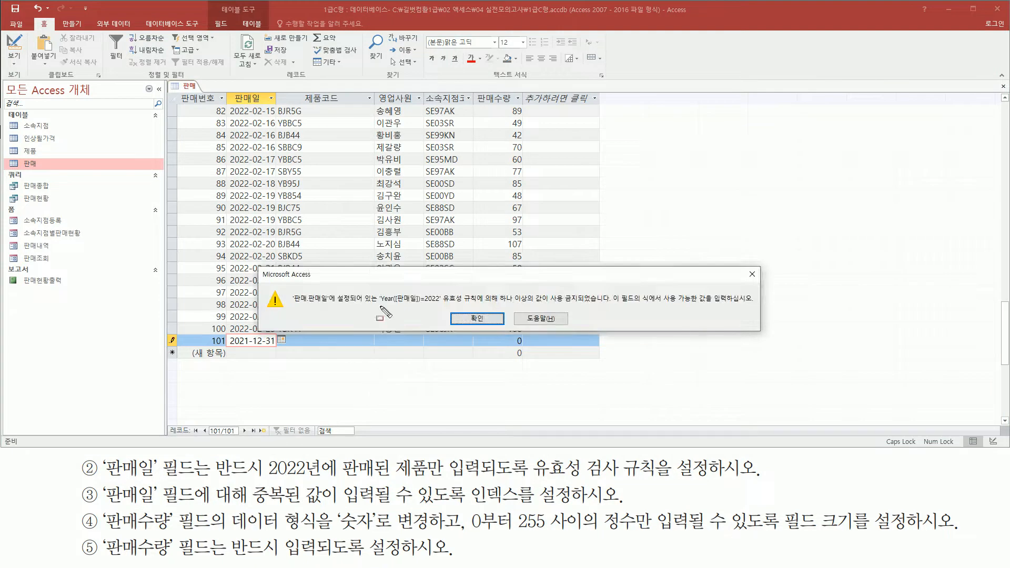
left_click_drag(382, 308, 611, 307)
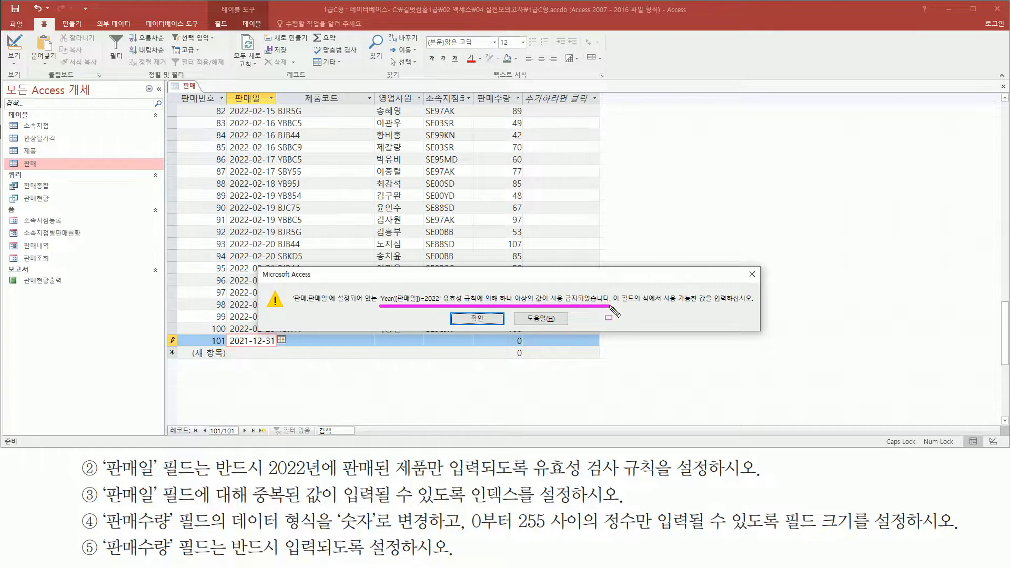
left_click_drag(228, 347, 284, 346)
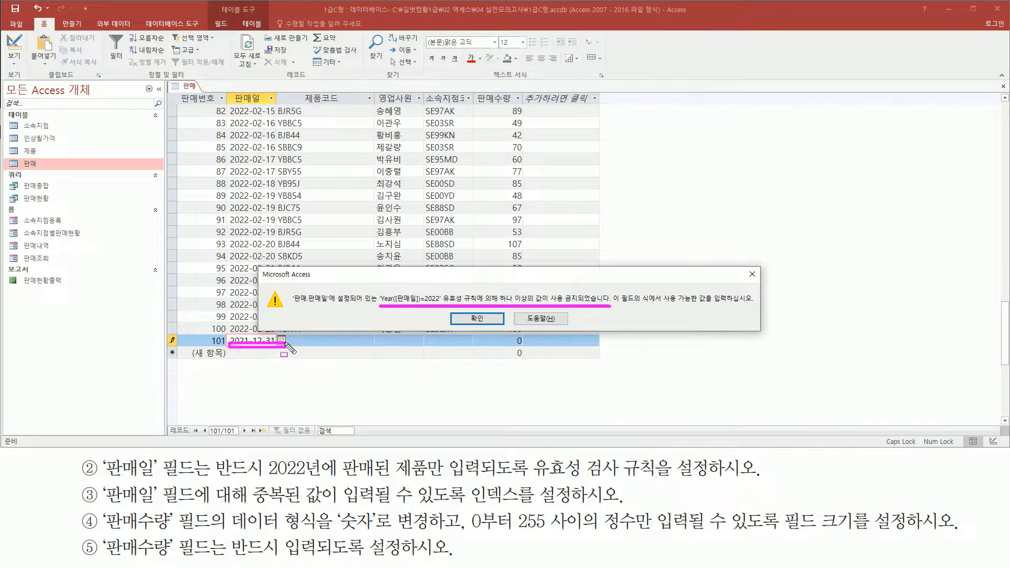
left_click(477, 318)
Step: Set the new record's 판매일 to 2022-02-23, a date already used by existing records, to test that duplicates are allowed
left_click_drag(98, 504, 535, 508)
left_click_drag(250, 311, 276, 338)
left_click_drag(250, 273, 277, 312)
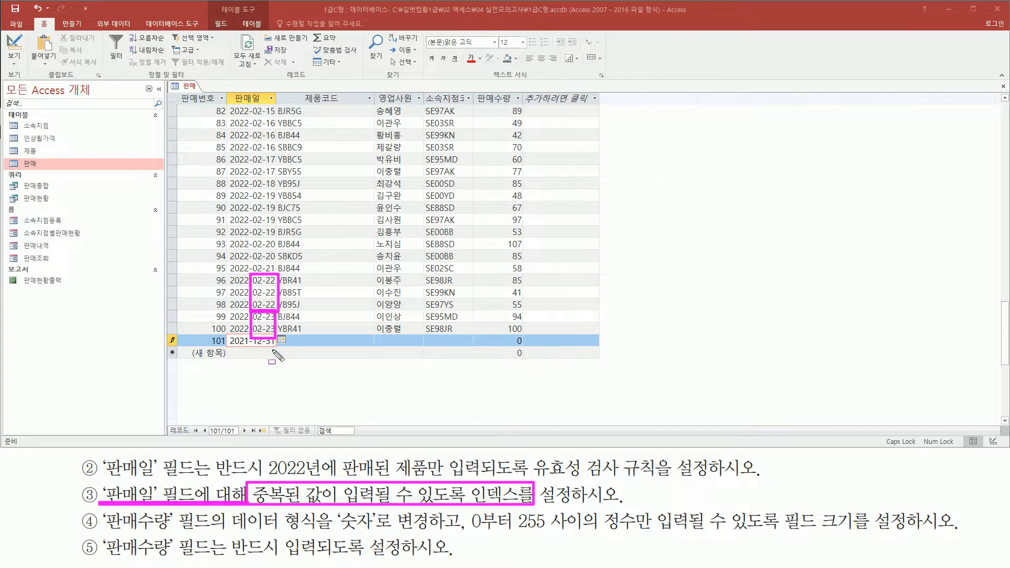
key("Escape")
left_click(246, 342)
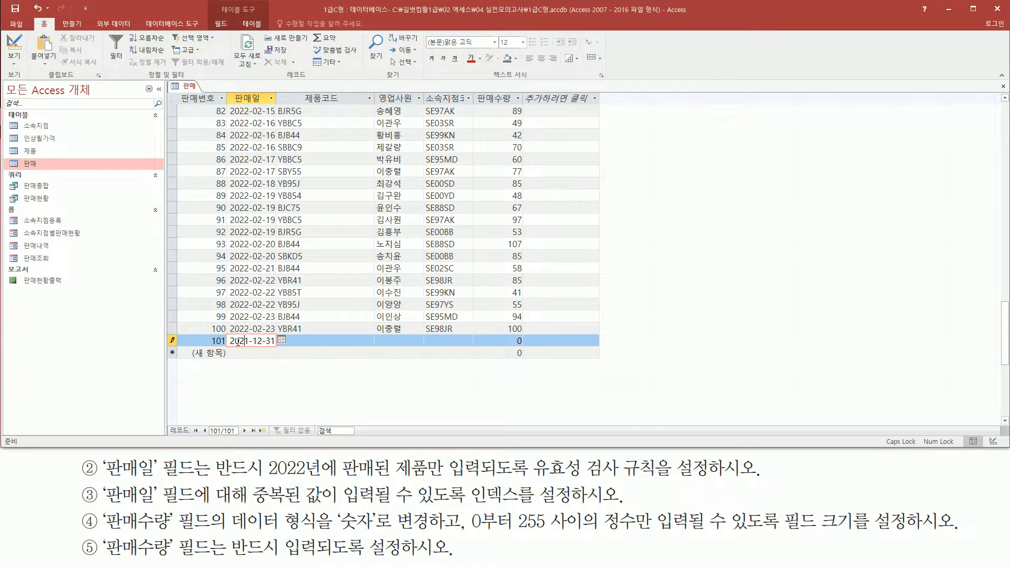
key("BackSpace")
type("0")
key("Right")
key("Delete")
key("Delete")
type("23")
key("Tab")
key("ctrl+shift+d")
left_click_drag(227, 345, 276, 346)
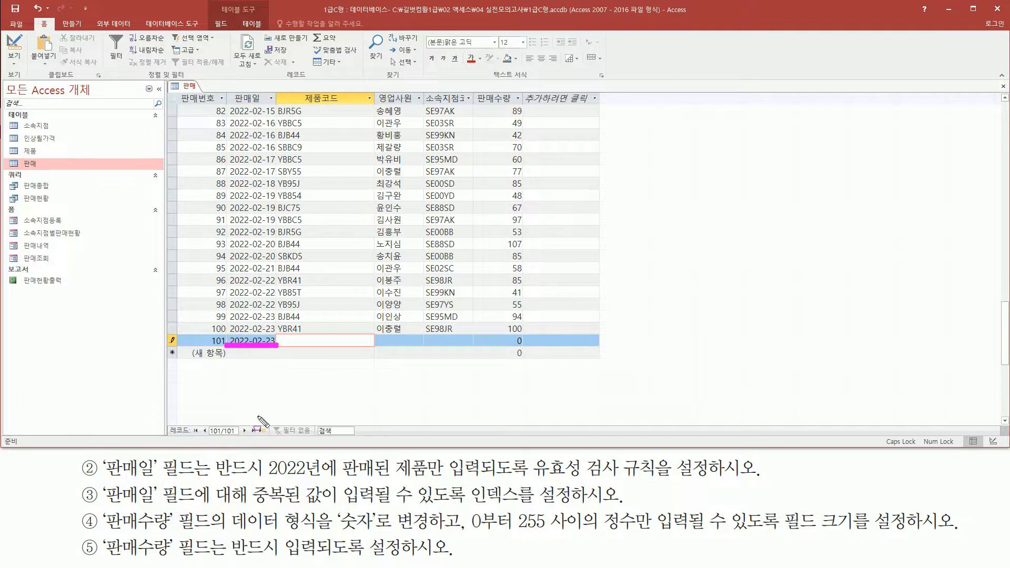
Step: Test the field size limit by trying to enter 256 as the new record's 판매수량
mouse_move(77, 455)
left_mouse_down()
mouse_move(106, 503)
mouse_move(93, 526)
mouse_move(98, 560)
left_mouse_up()
left_click_drag(105, 510, 173, 561)
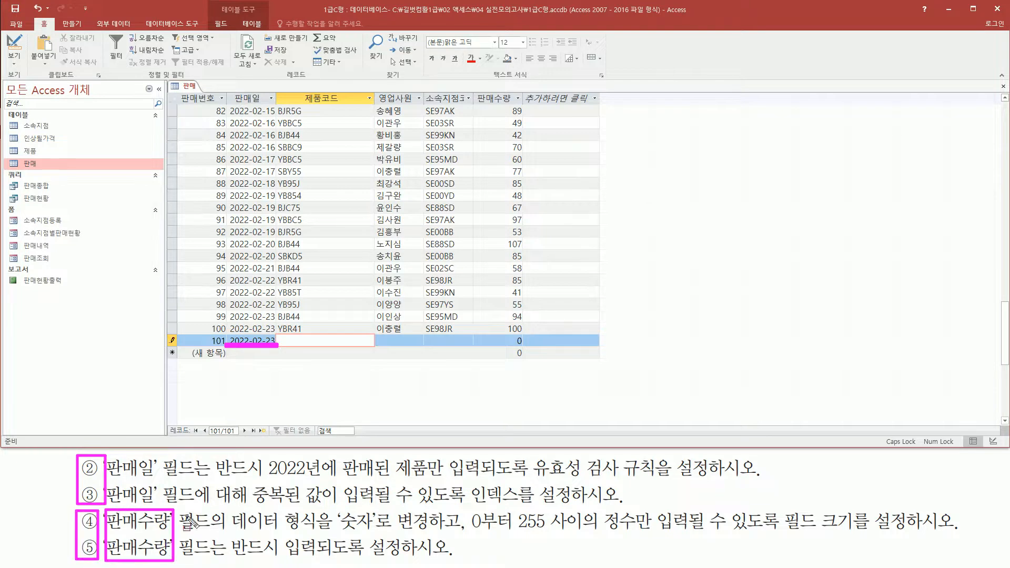
key("Escape")
left_click(503, 342)
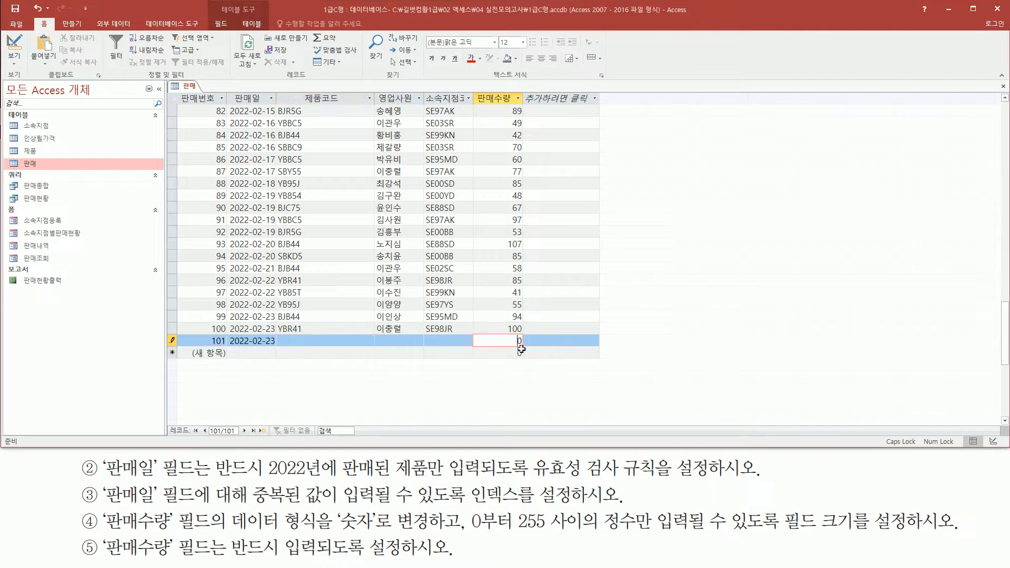
key("ctrl+shift+d")
left_click_drag(335, 528, 653, 528)
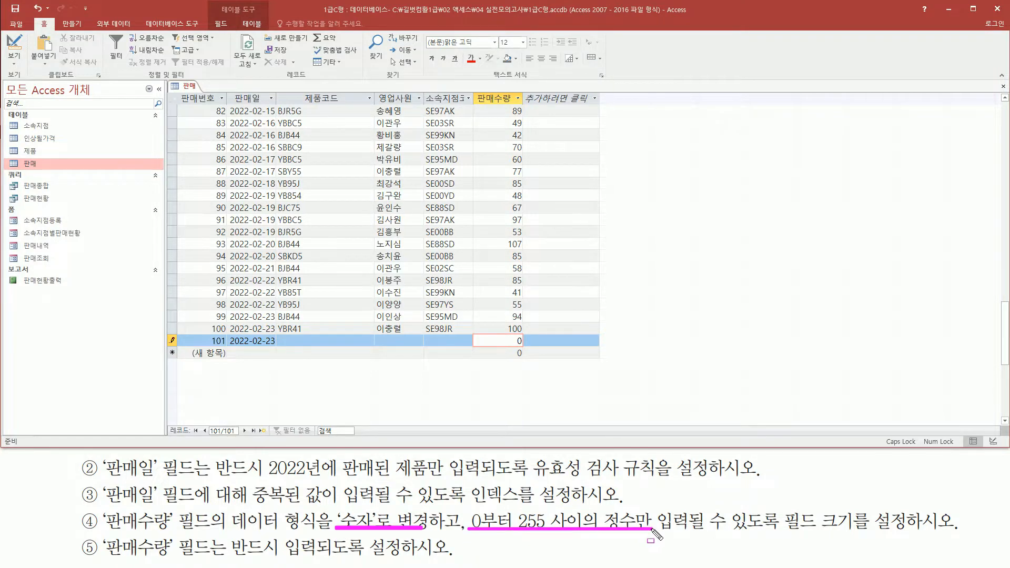
key("Escape")
left_click(511, 343)
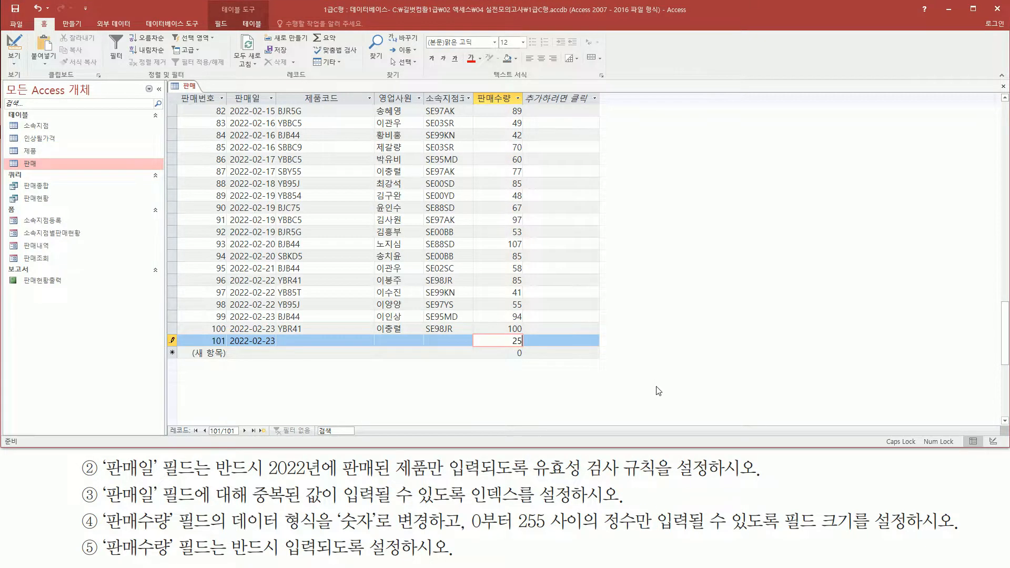
key("Return")
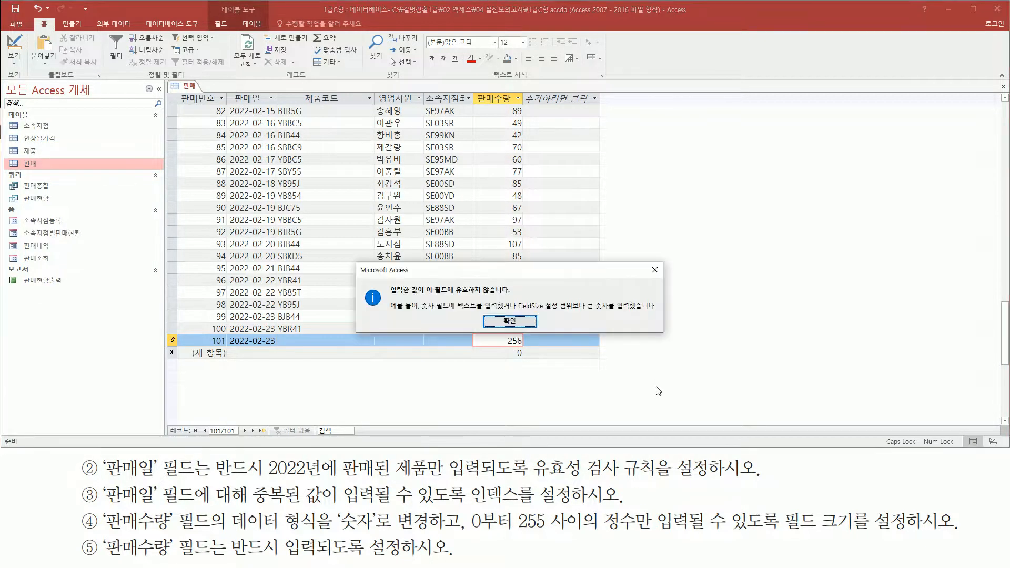
key("ctrl+2")
left_click_drag(386, 296, 510, 297)
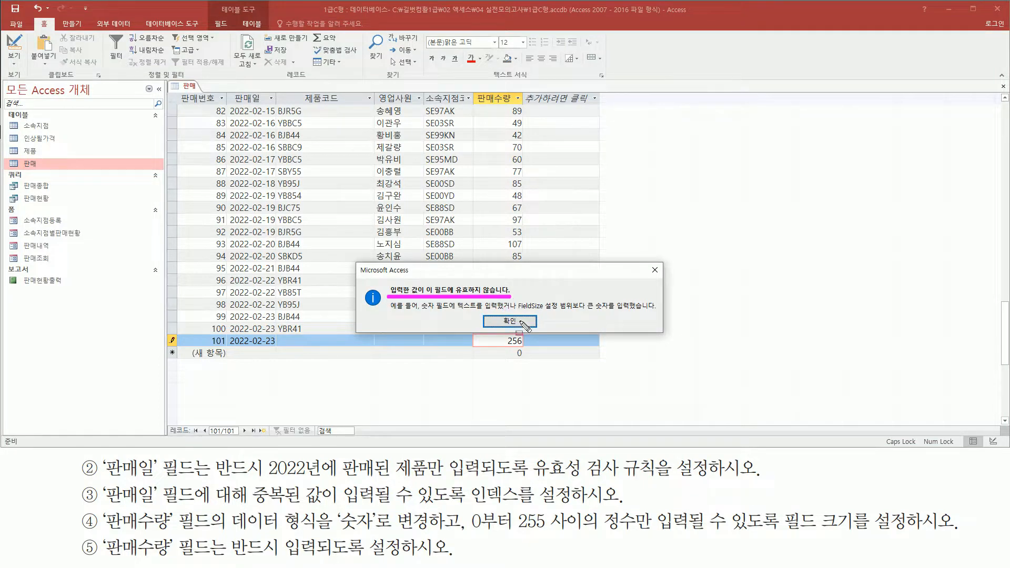
left_click_drag(463, 531, 545, 533)
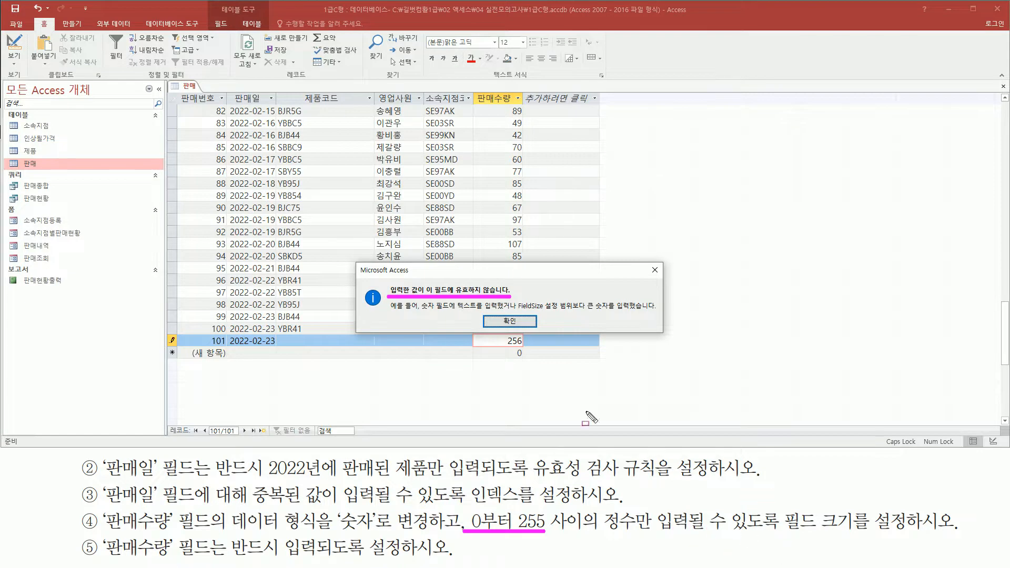
left_click_drag(501, 335, 525, 349)
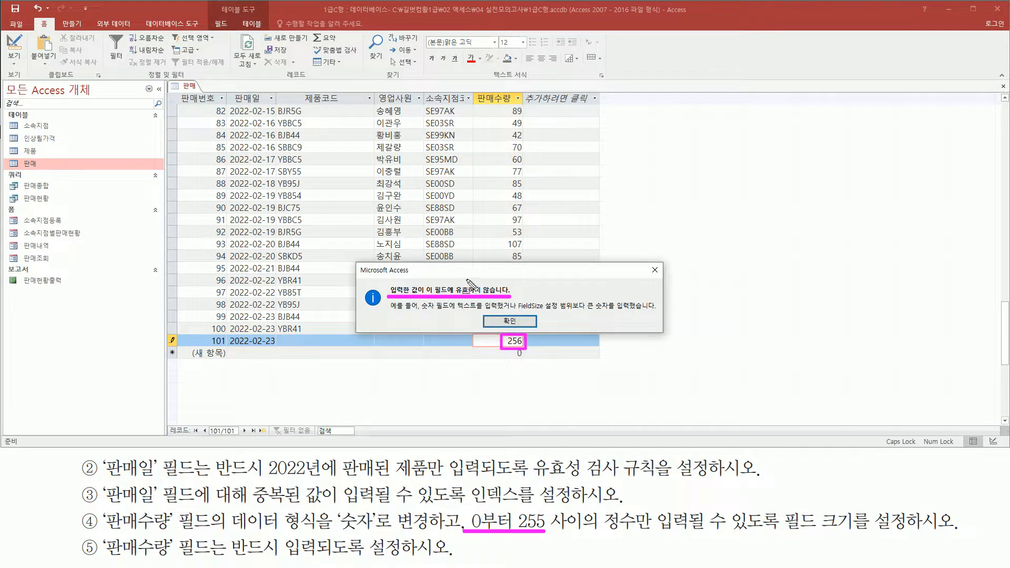
left_click(517, 321)
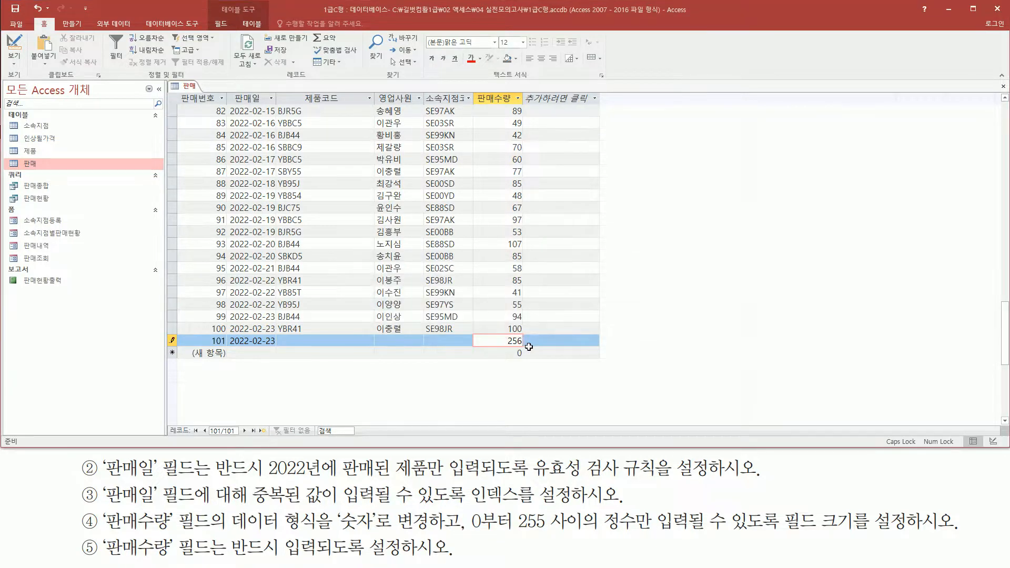
Step: Test the required setting of 판매수량 by clearing its value in the new record and trying to leave the record
left_click(501, 352)
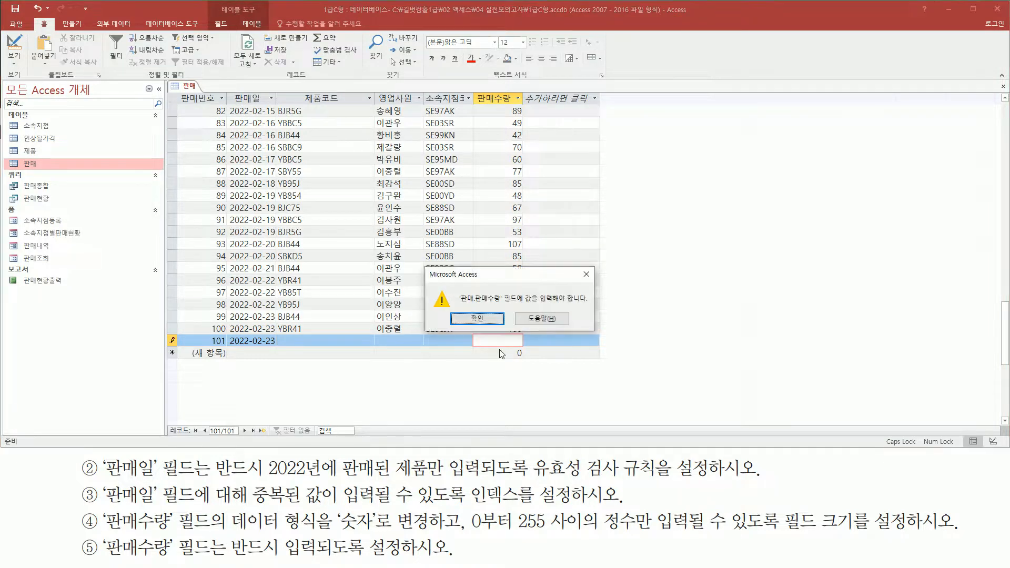
key("ctrl+shift+d")
left_click_drag(456, 305, 586, 306)
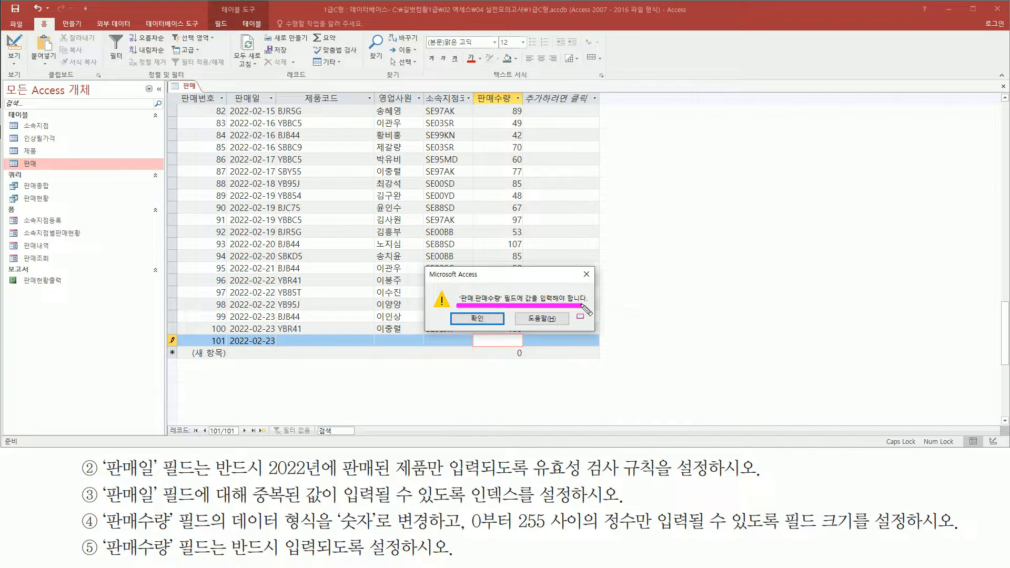
mouse_move(101, 532)
left_mouse_down()
mouse_move(175, 560)
mouse_move(413, 559)
left_mouse_up()
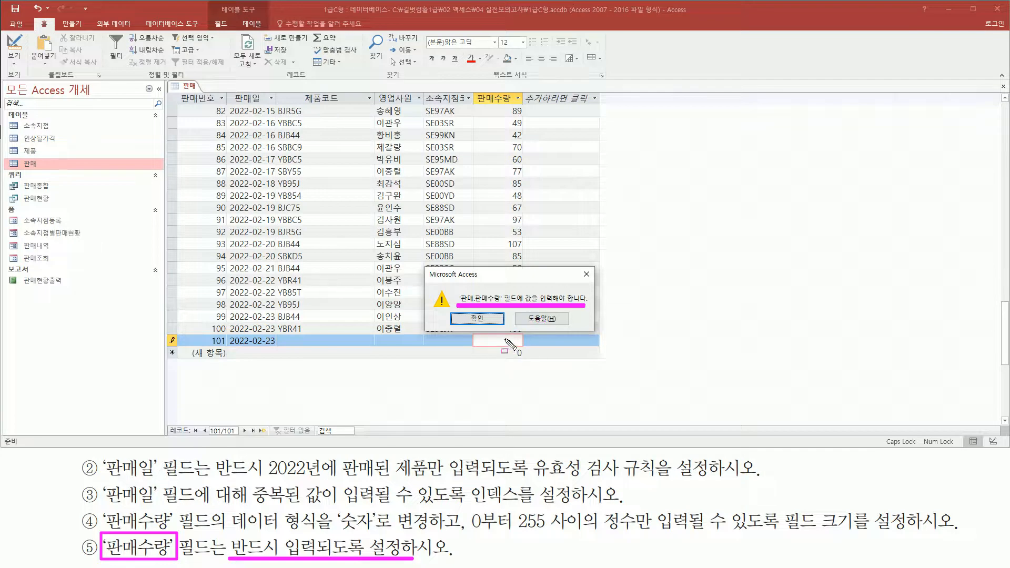
left_click_drag(504, 337, 521, 347)
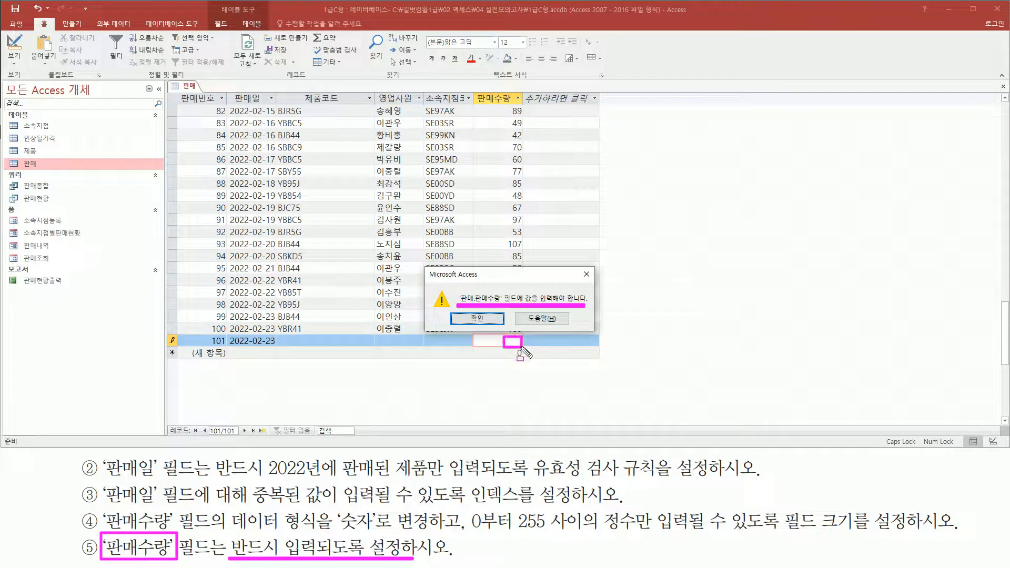
key("Escape")
left_click(493, 323)
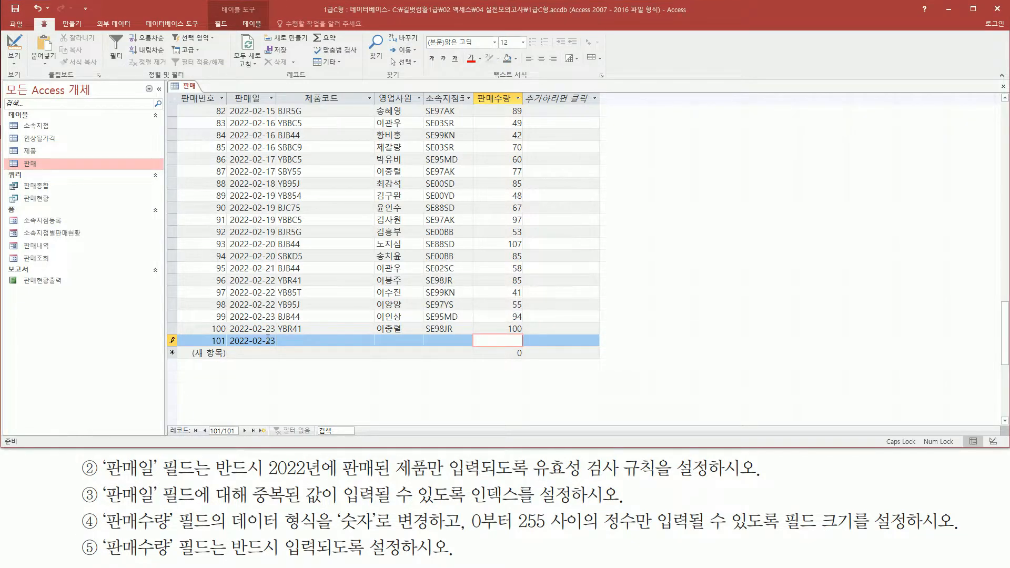
Step: Discard the test values in record 101 and delete that record from the 판매 table
key("Escape")
left_click(261, 338)
key("Escape")
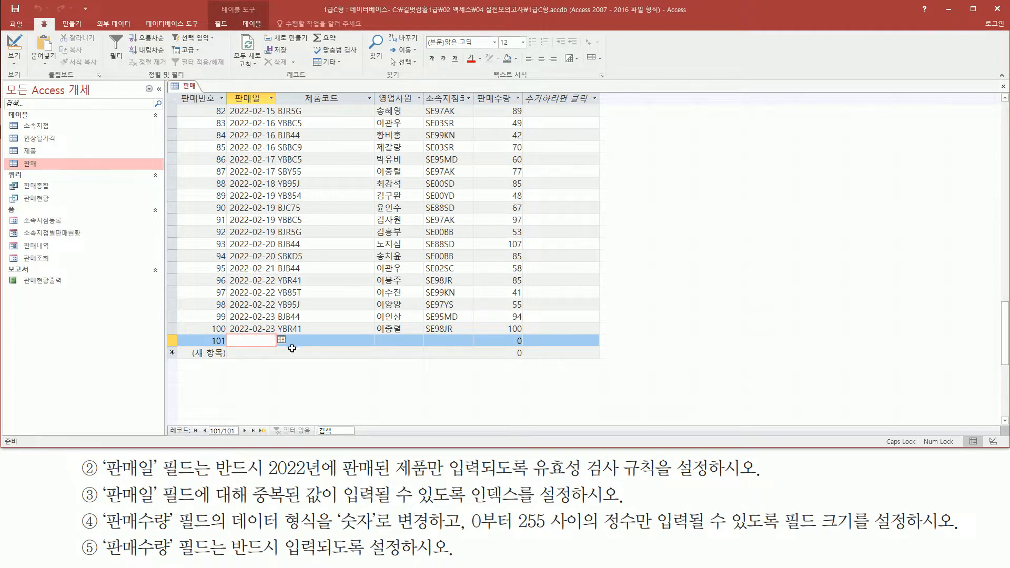
left_click(169, 339)
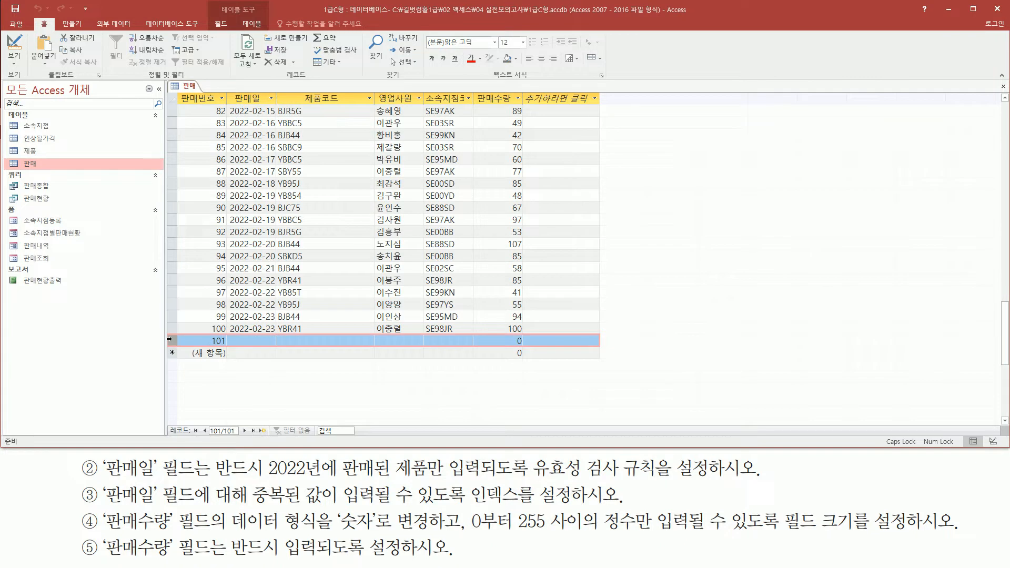
right_click(168, 338)
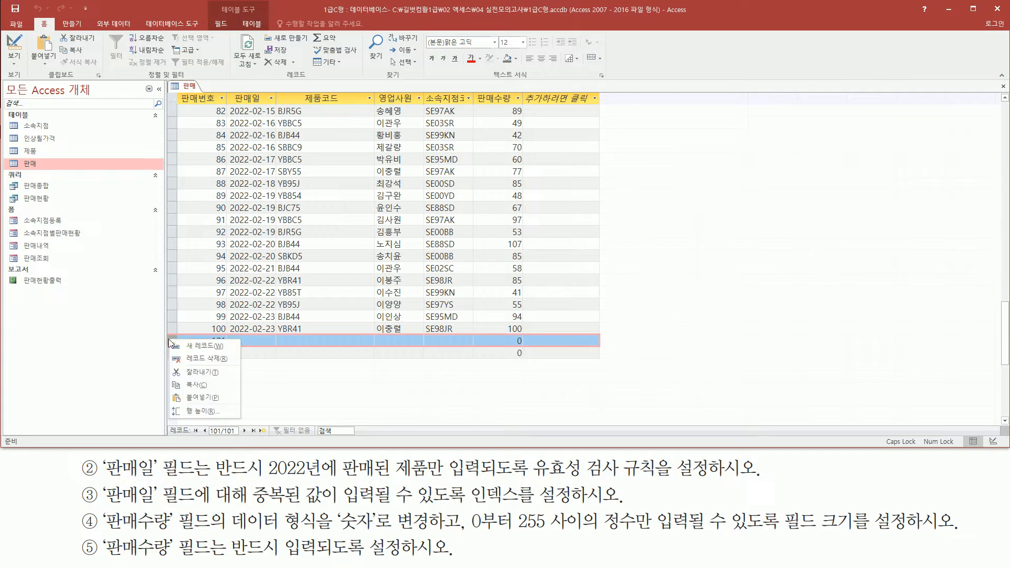
left_click(205, 358)
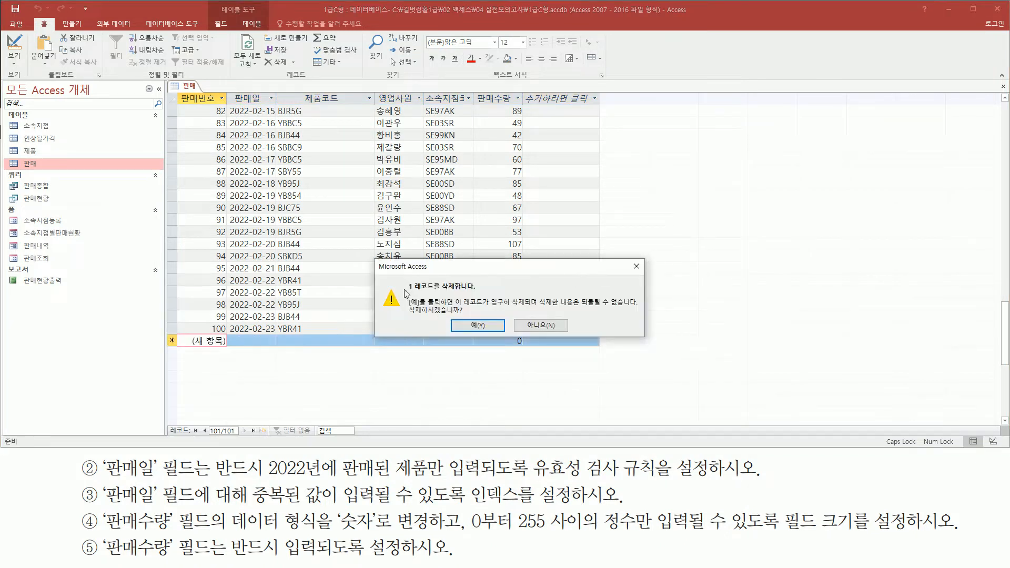
left_click_drag(400, 291, 481, 290)
mouse_move(408, 316)
left_mouse_down()
mouse_move(467, 316)
mouse_move(485, 341)
mouse_move(497, 336)
left_mouse_up()
key("Escape")
left_click(488, 330)
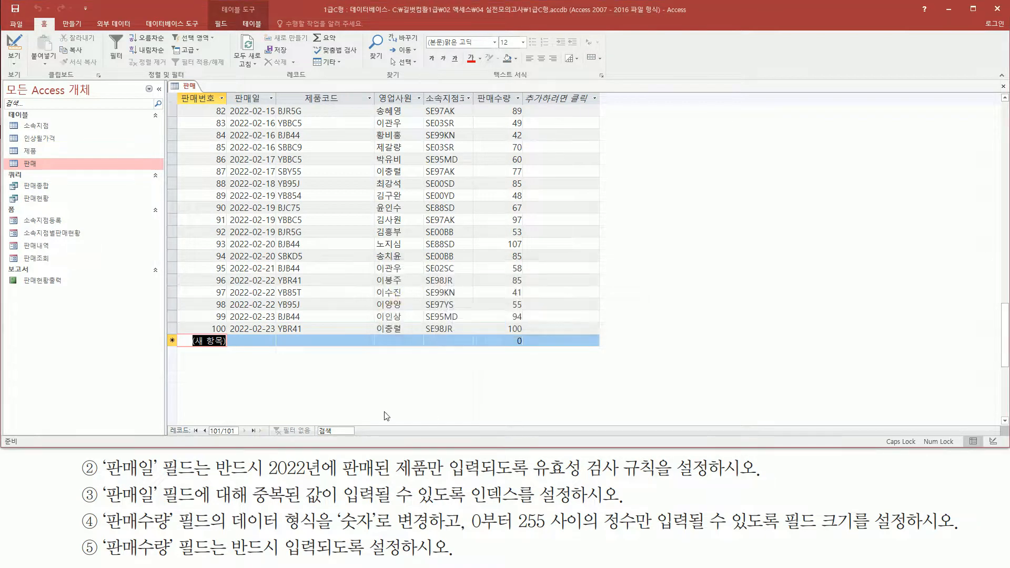
Step: Close the 판매 table and open the database's Relationships window
right_click(190, 89)
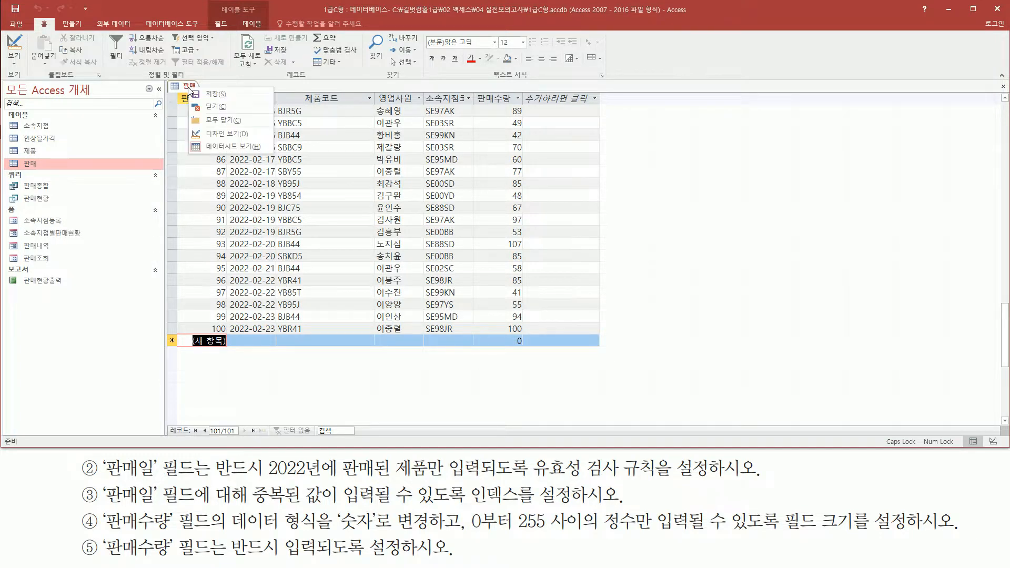
left_click(217, 110)
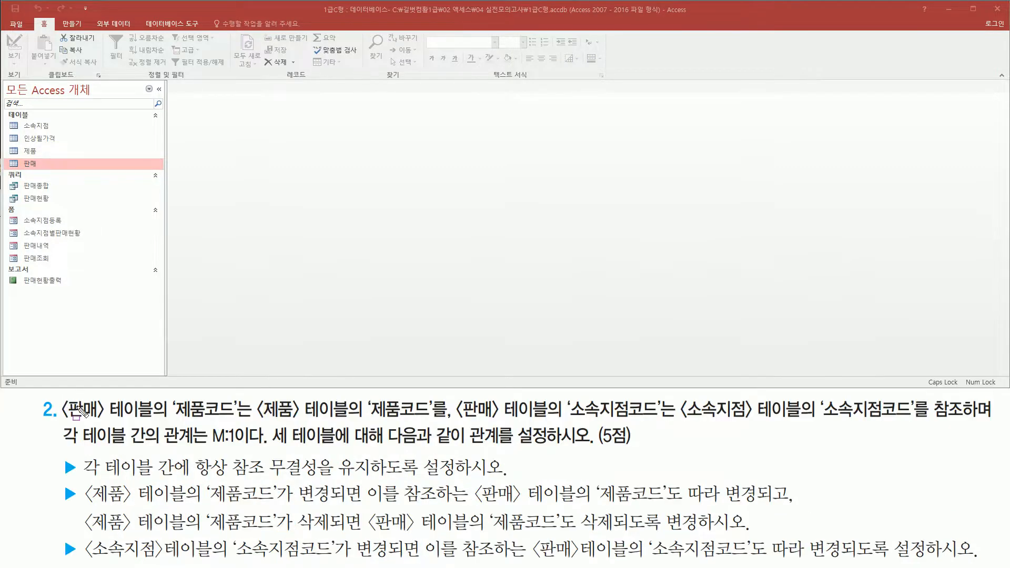
mouse_move(57, 395)
left_mouse_down()
mouse_move(215, 437)
mouse_move(162, 421)
mouse_move(671, 421)
left_mouse_up()
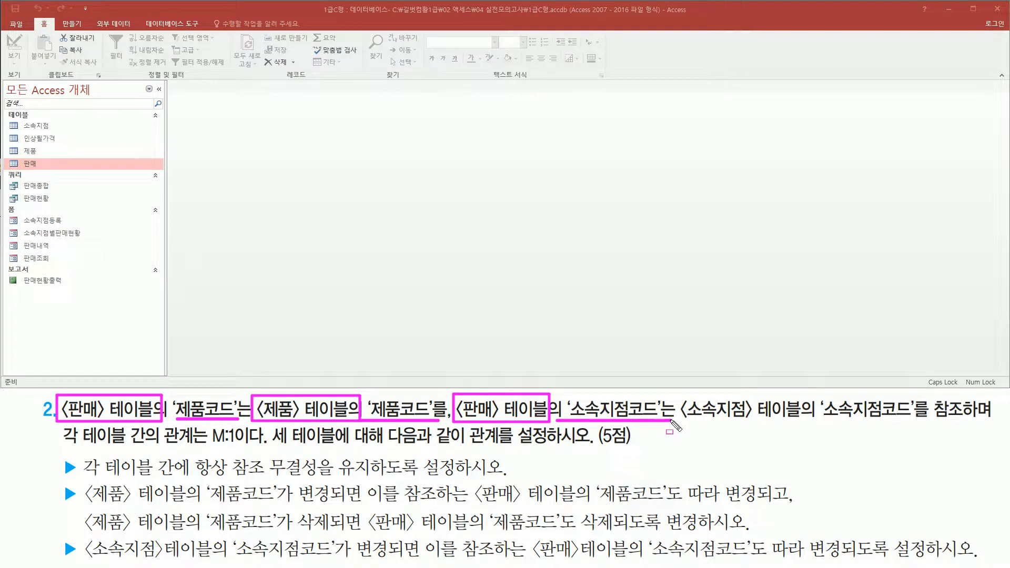
mouse_move(679, 394)
left_mouse_down()
mouse_move(699, 423)
mouse_move(995, 421)
left_mouse_up()
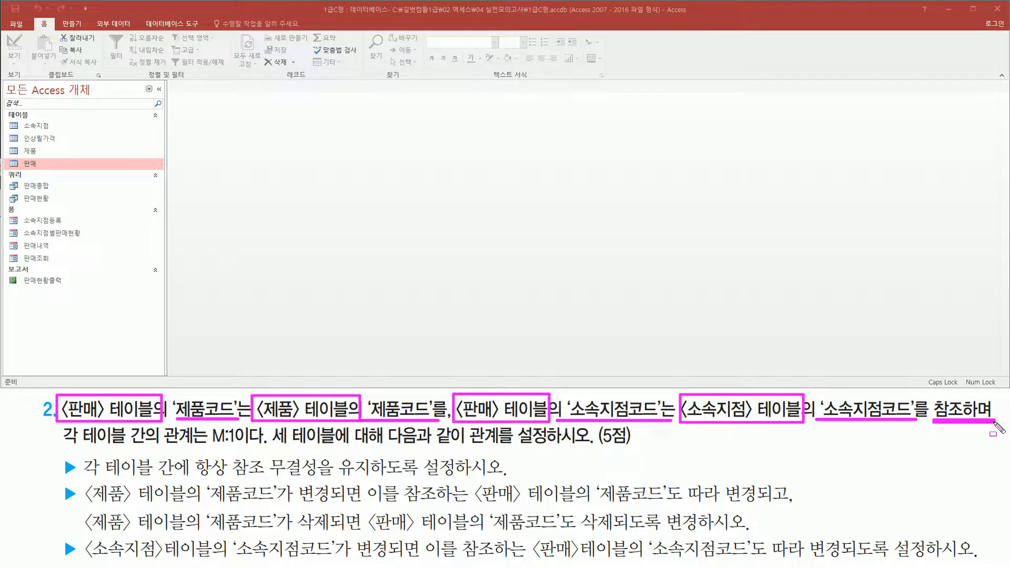
left_click_drag(63, 450, 587, 446)
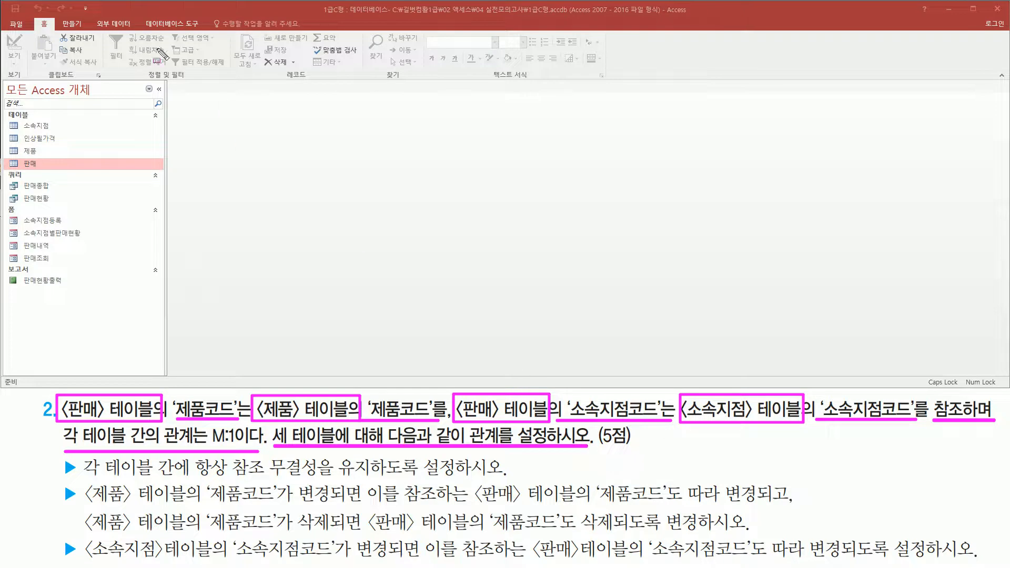
left_click_drag(137, 17, 204, 34)
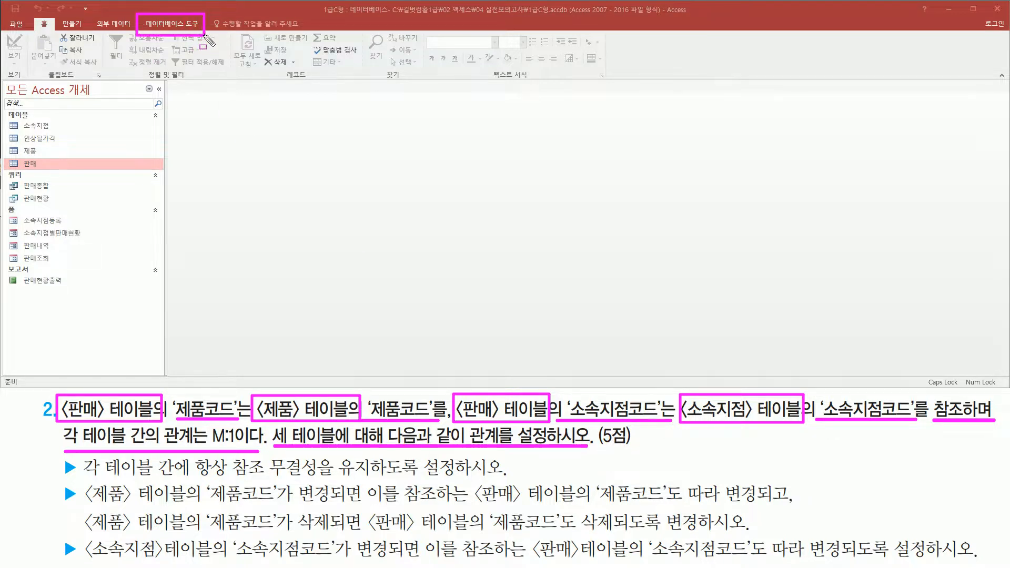
key("Escape")
left_click(179, 25)
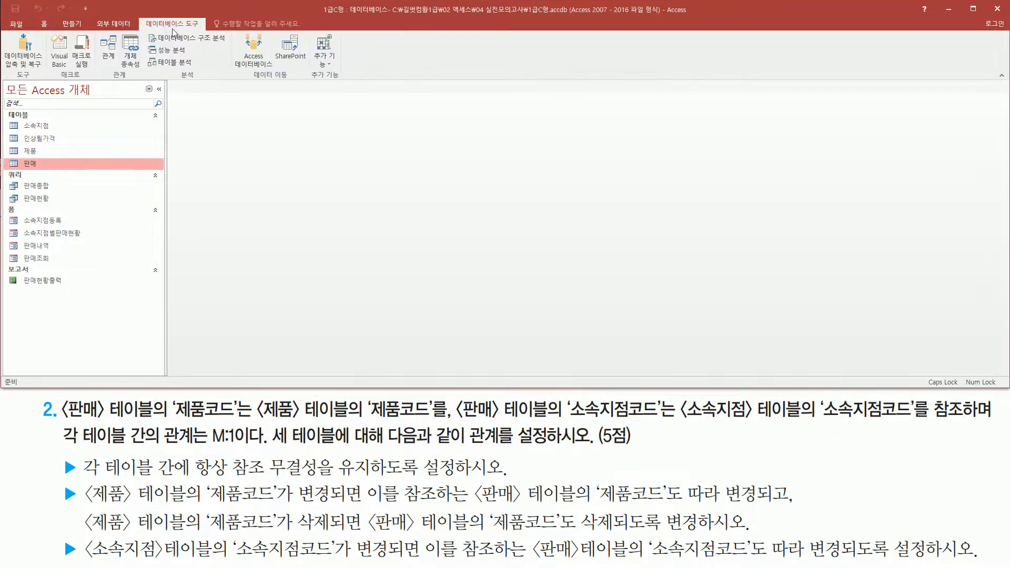
left_click_drag(96, 29, 122, 63)
key("Escape")
left_click(108, 47)
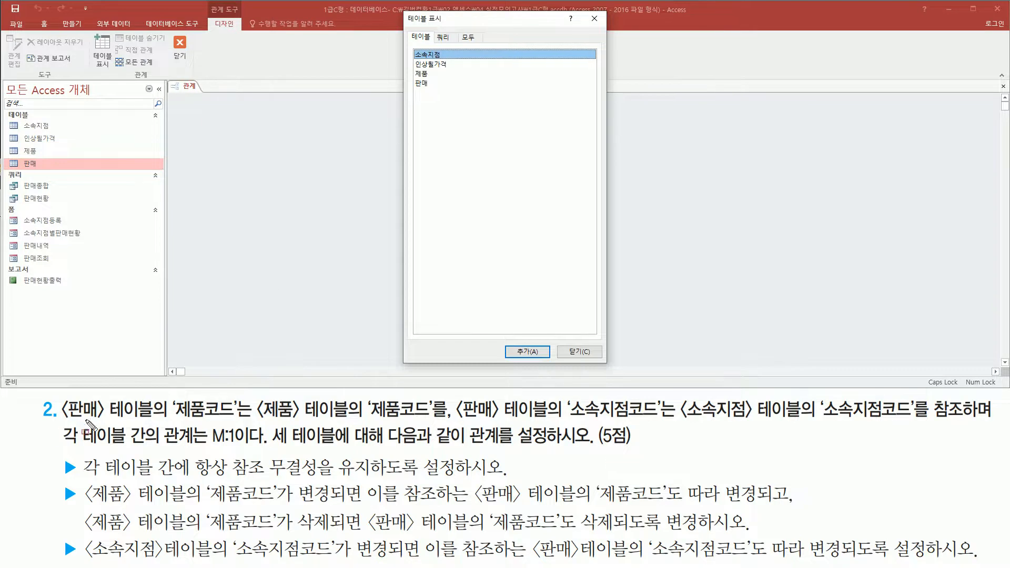
Step: Add the 판매, 제품 and 소속지점 tables to the relationships layout and close the table list
left_click_drag(60, 421, 98, 421)
left_click_drag(258, 421, 309, 421)
left_click_drag(683, 420, 752, 423)
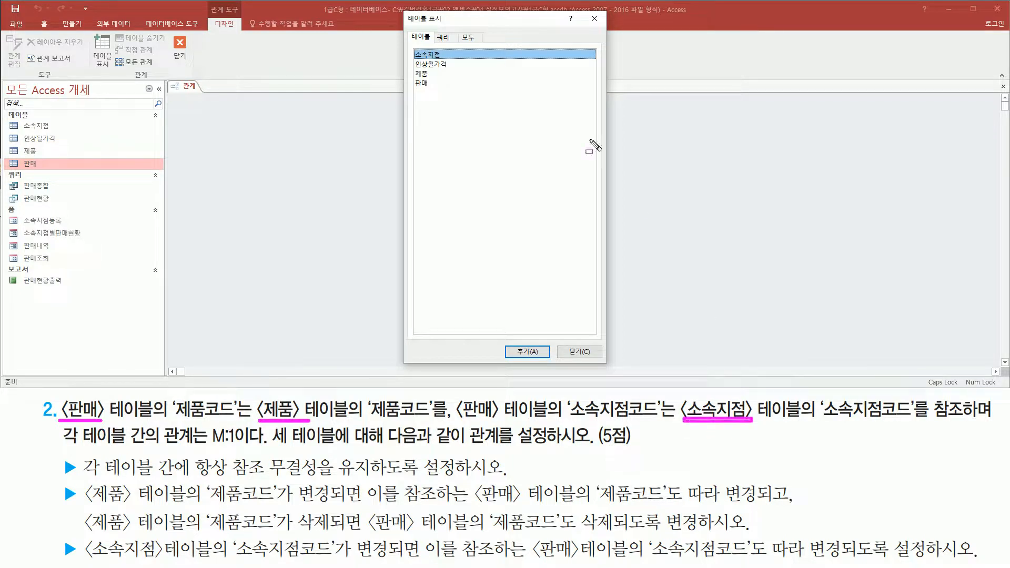
left_click(445, 84)
double_click(445, 85)
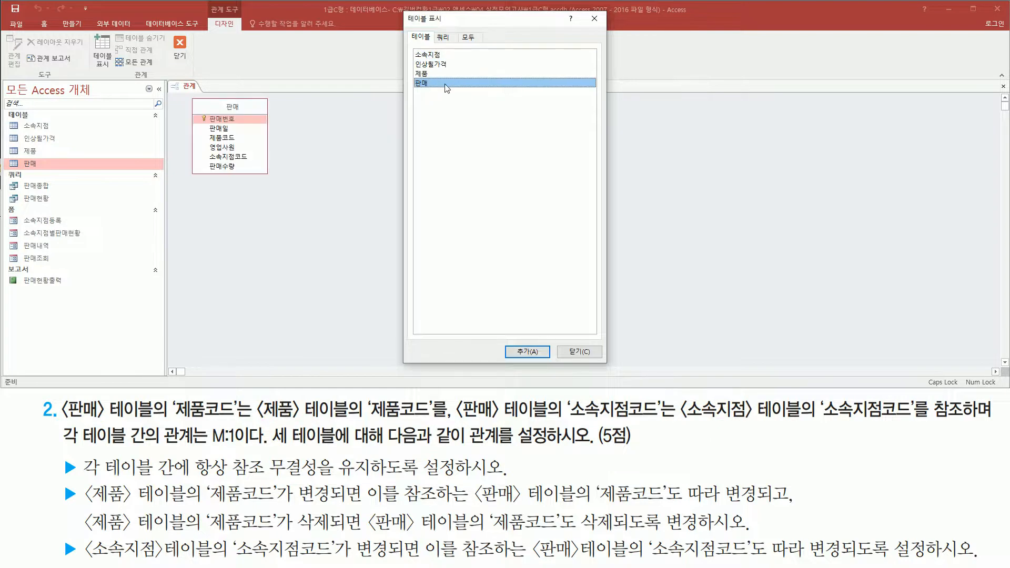
left_click(443, 75)
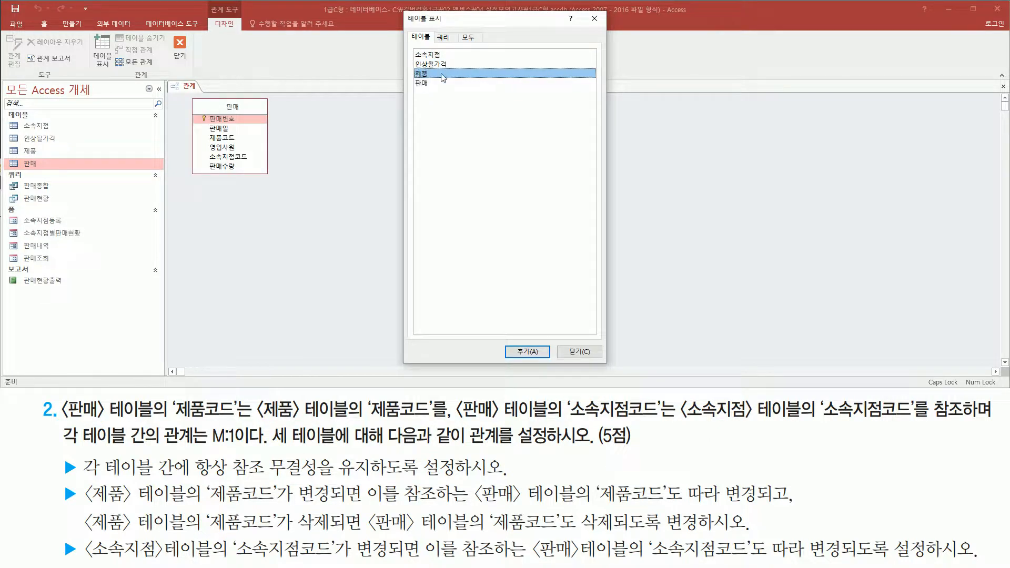
double_click(443, 76)
left_click(437, 56)
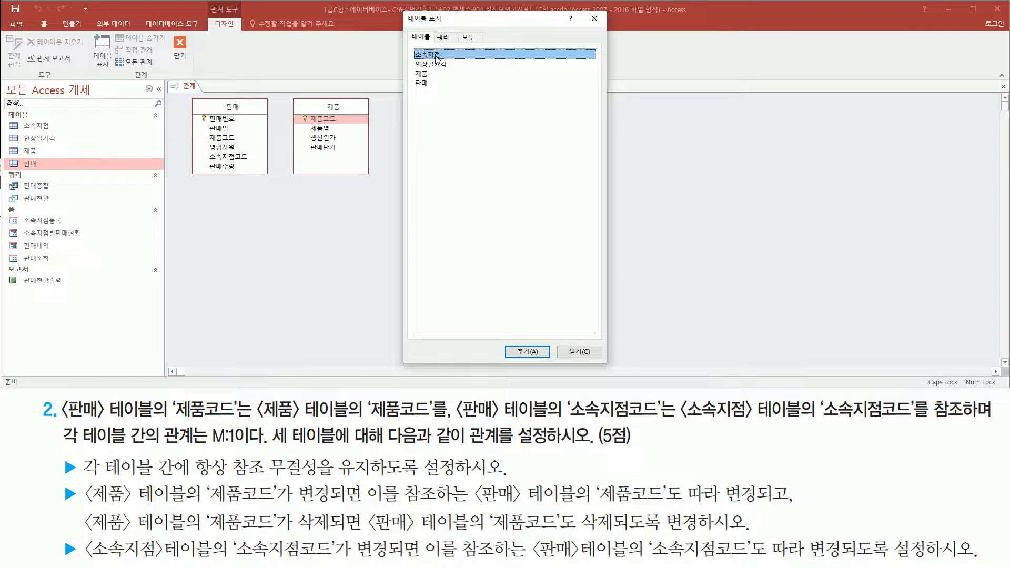
double_click(436, 55)
left_click_drag(463, 20, 572, 28)
mouse_move(187, 91)
left_mouse_down()
mouse_move(242, 179)
mouse_move(477, 186)
left_mouse_up()
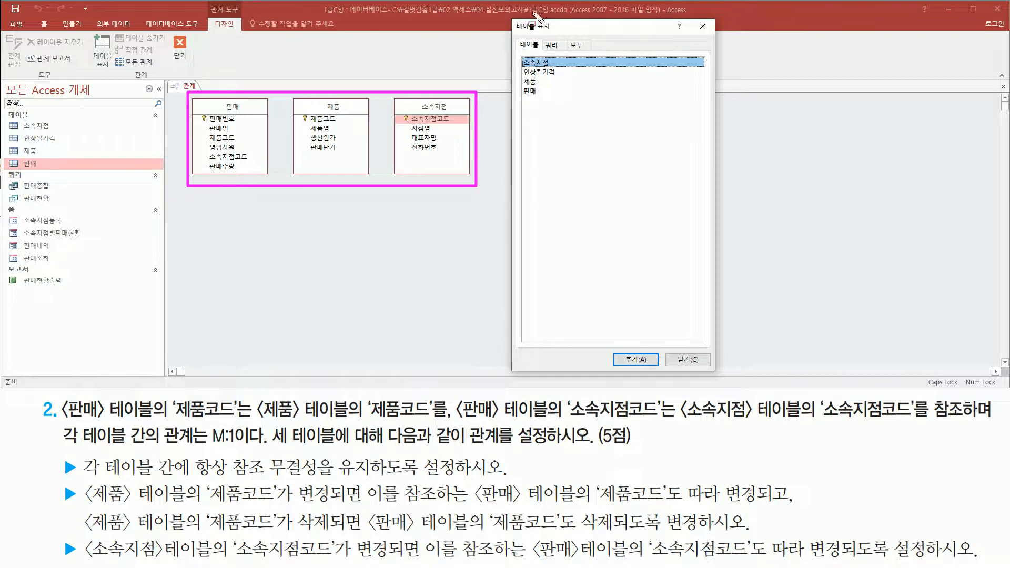
left_click_drag(691, 17, 714, 37)
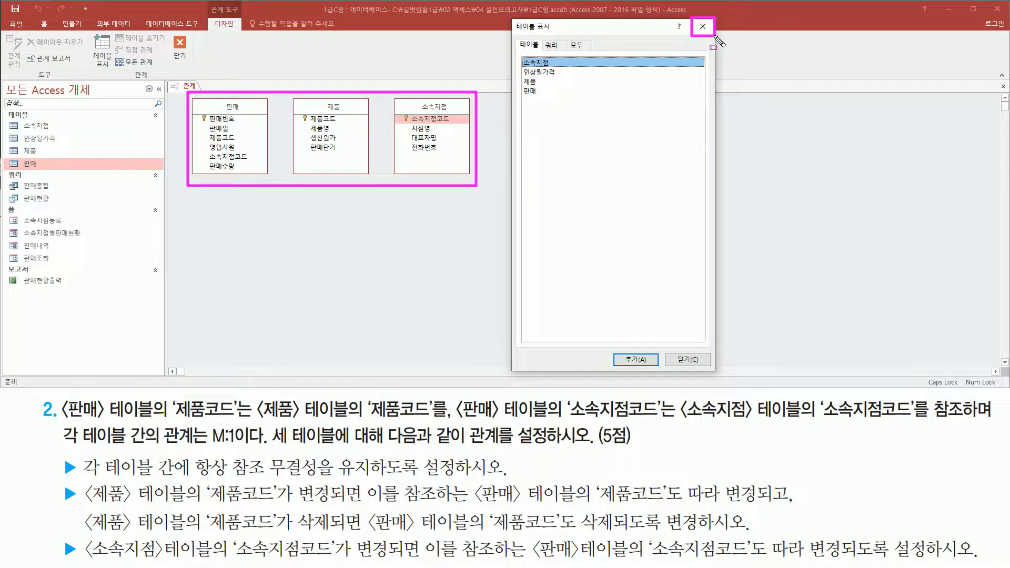
key("Escape")
left_click(702, 26)
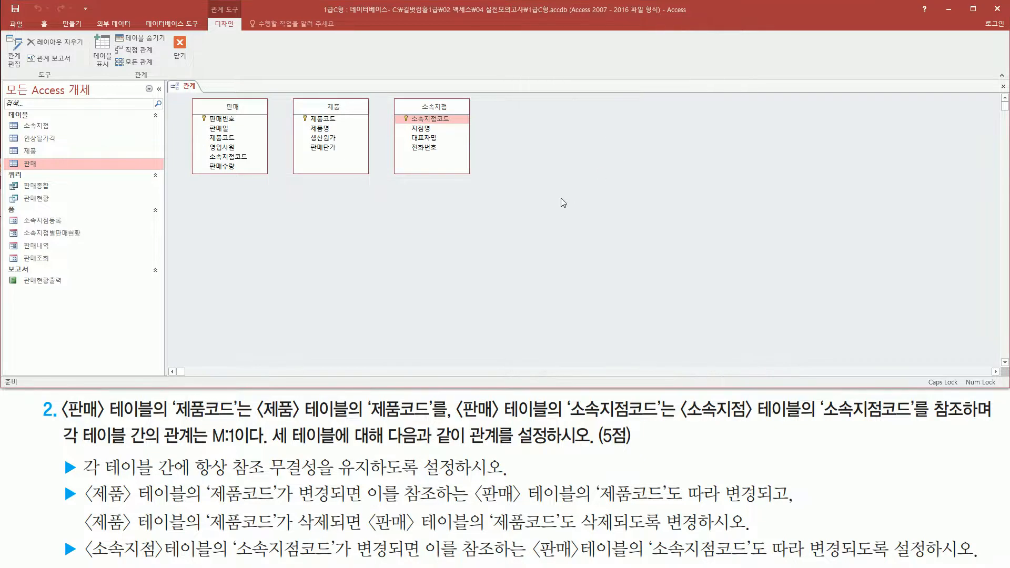
left_click_drag(169, 398, 242, 421)
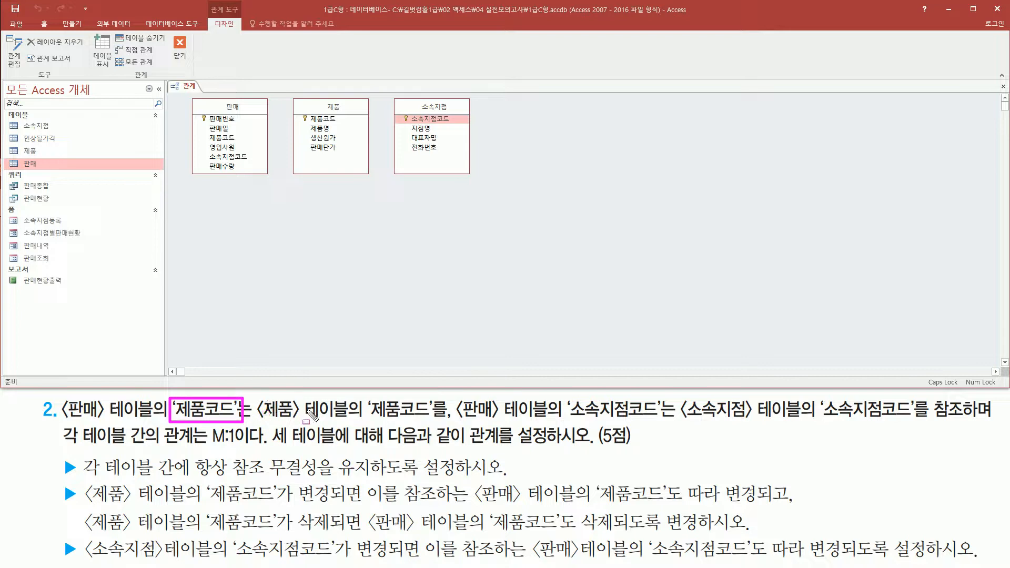
left_click_drag(365, 398, 433, 419)
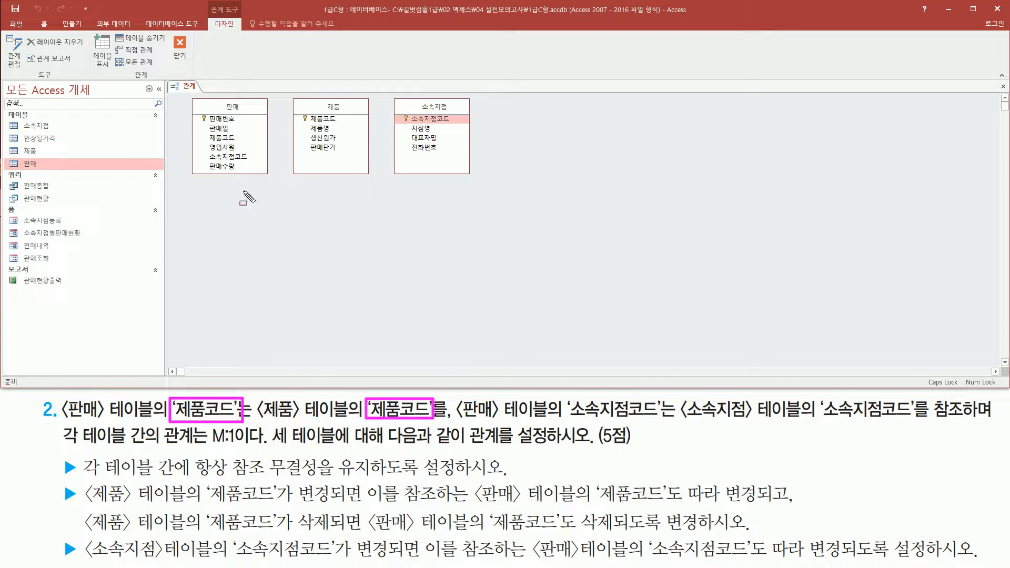
left_click_drag(189, 97, 272, 182)
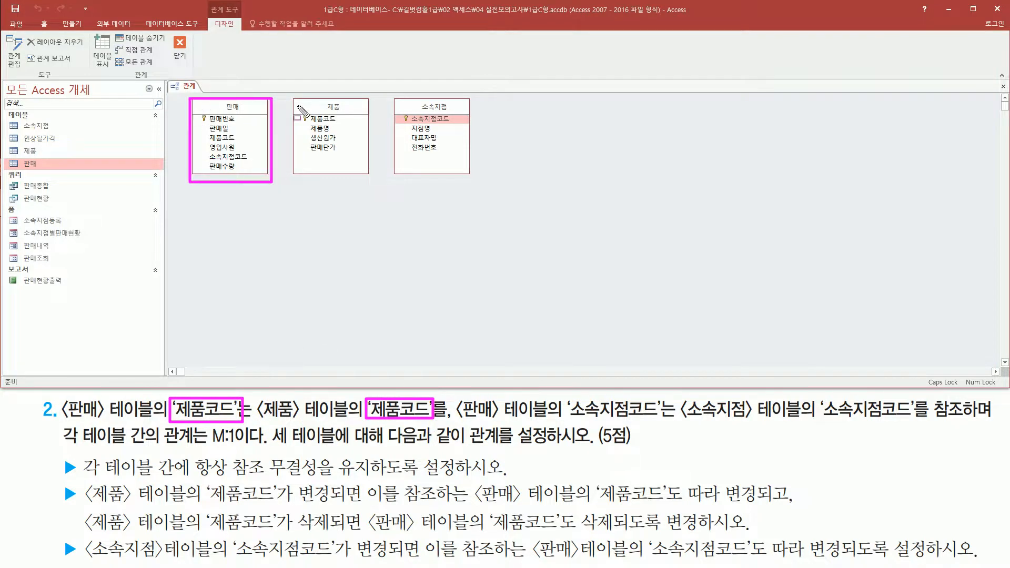
left_click_drag(296, 95, 372, 179)
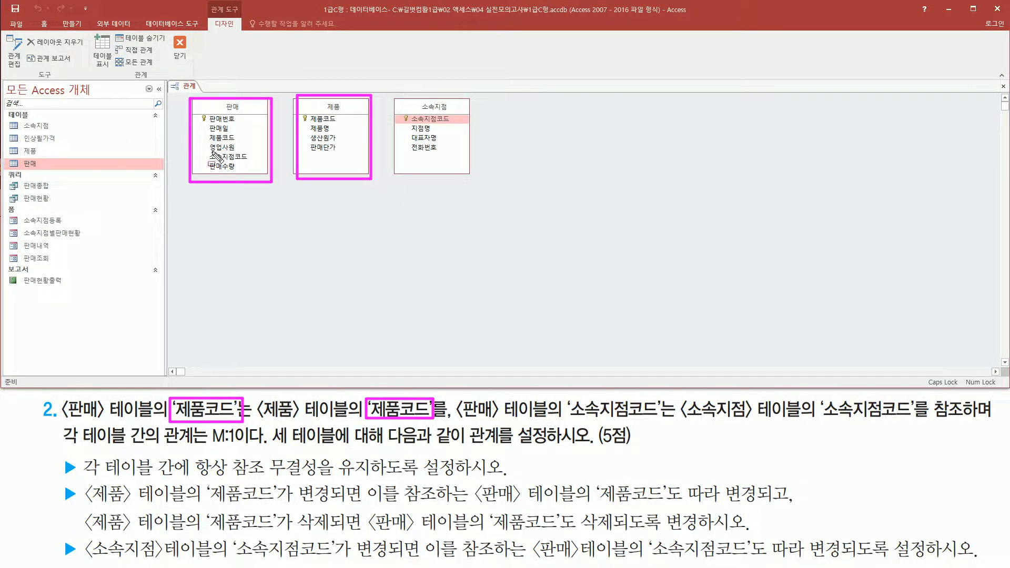
left_click_drag(206, 128, 245, 143)
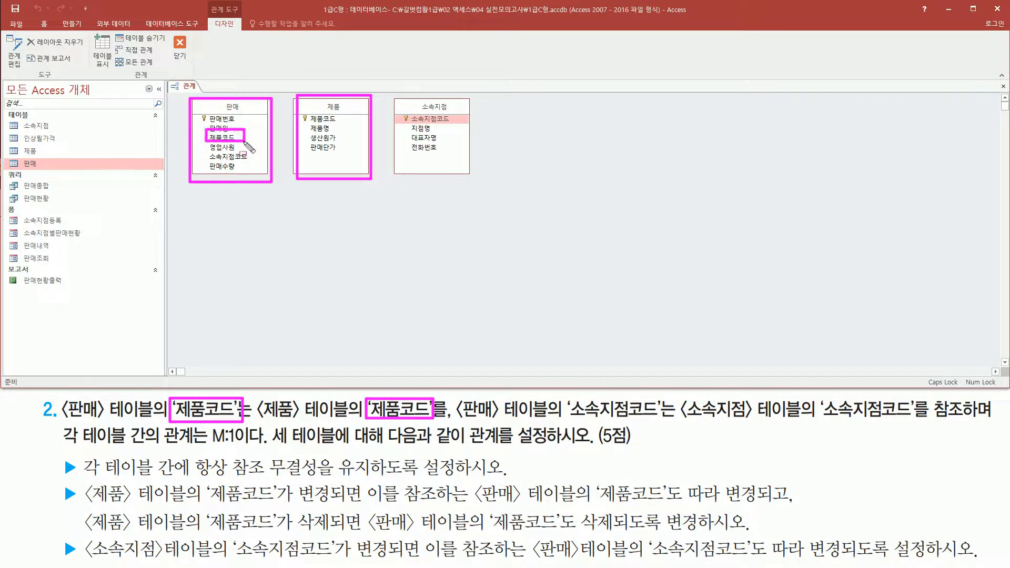
left_click_drag(303, 110, 336, 129)
key("Escape")
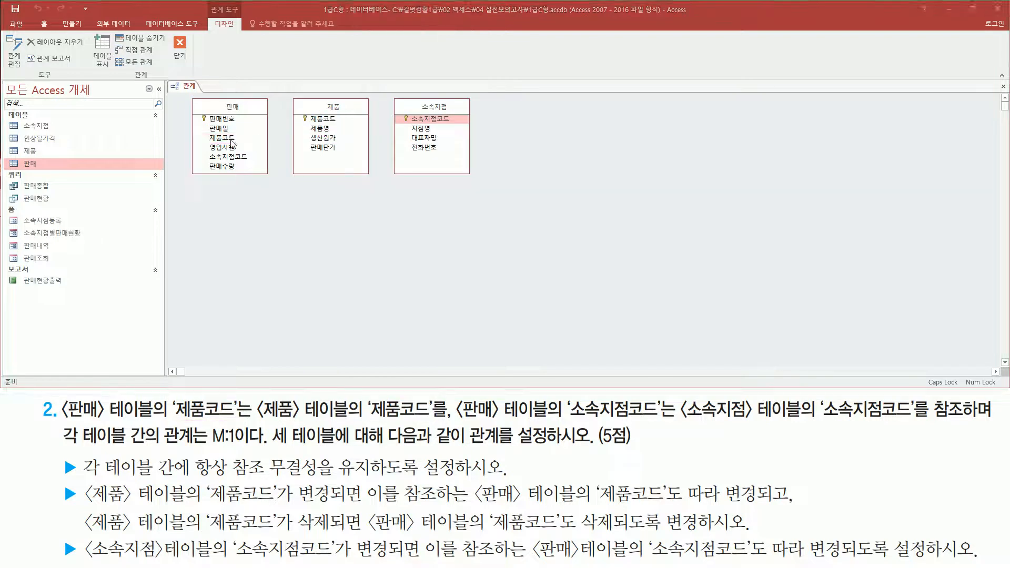
Step: Link 제품코드 in the 판매 table to 제품코드 in the 제품 table and enable 항상 참조 무결성 유지 for the relationship
left_click_drag(221, 137, 326, 122)
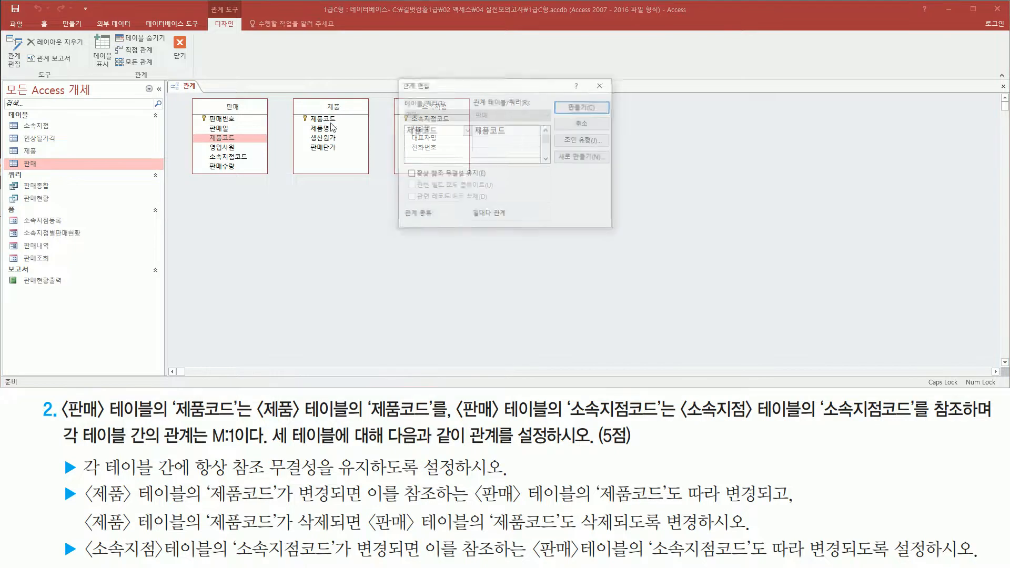
mouse_move(396, 76)
left_mouse_down()
mouse_move(516, 215)
mouse_move(629, 232)
mouse_move(616, 230)
left_mouse_up()
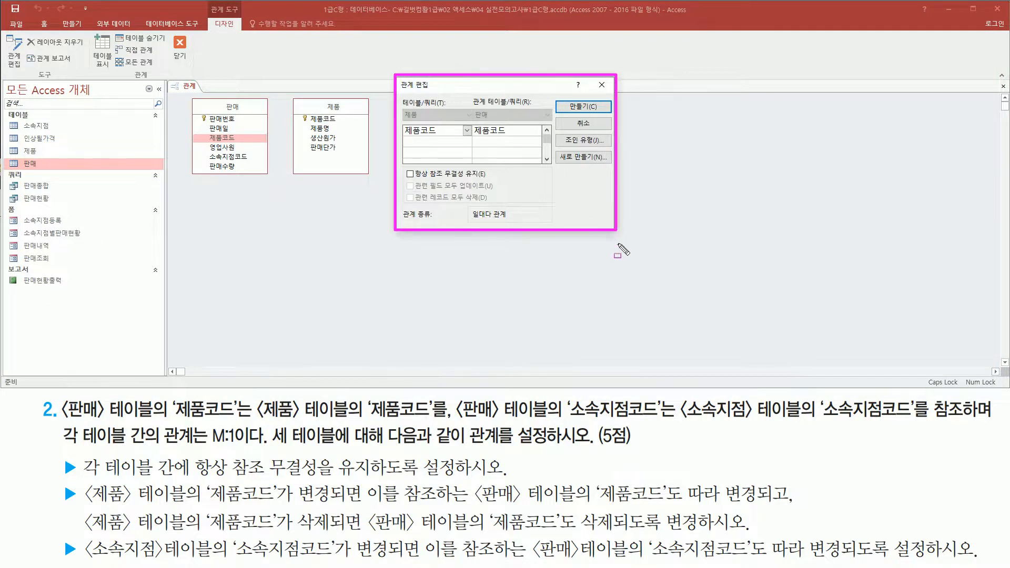
left_click_drag(400, 107, 445, 141)
mouse_move(472, 103)
left_mouse_down()
mouse_move(524, 143)
mouse_move(516, 139)
left_mouse_up()
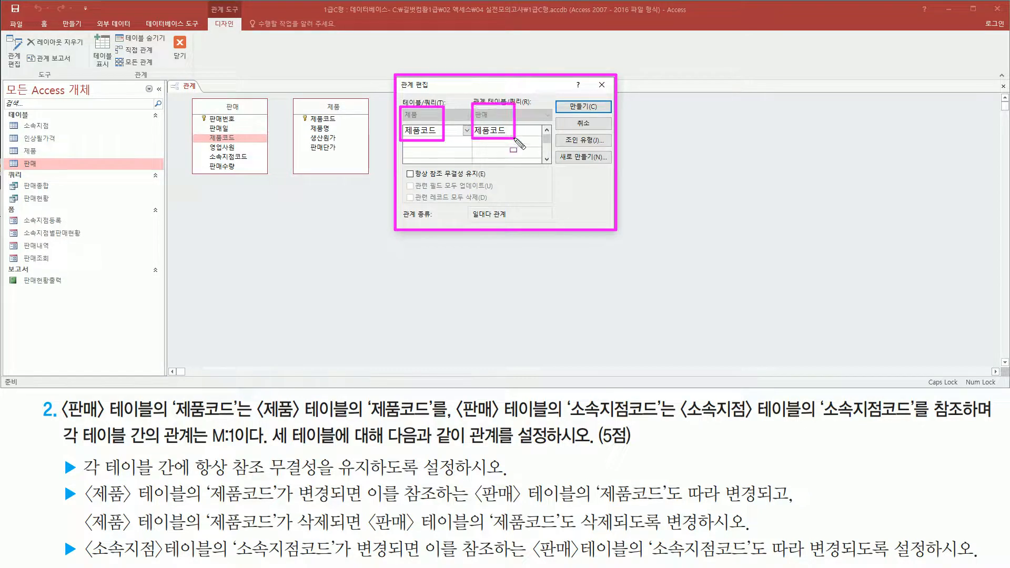
left_click_drag(81, 479, 463, 480)
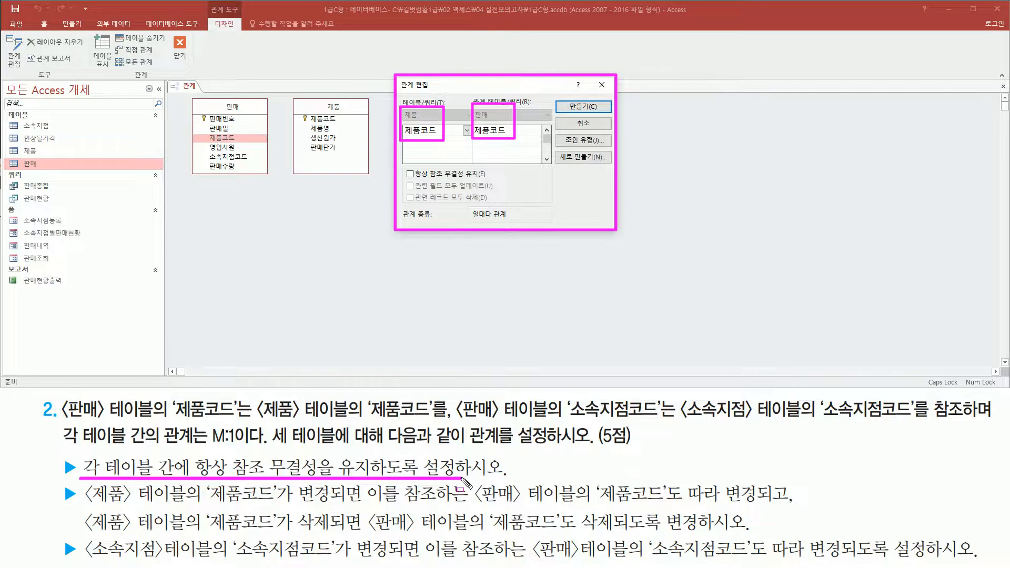
left_click_drag(405, 179, 494, 179)
key("Escape")
left_click(411, 174)
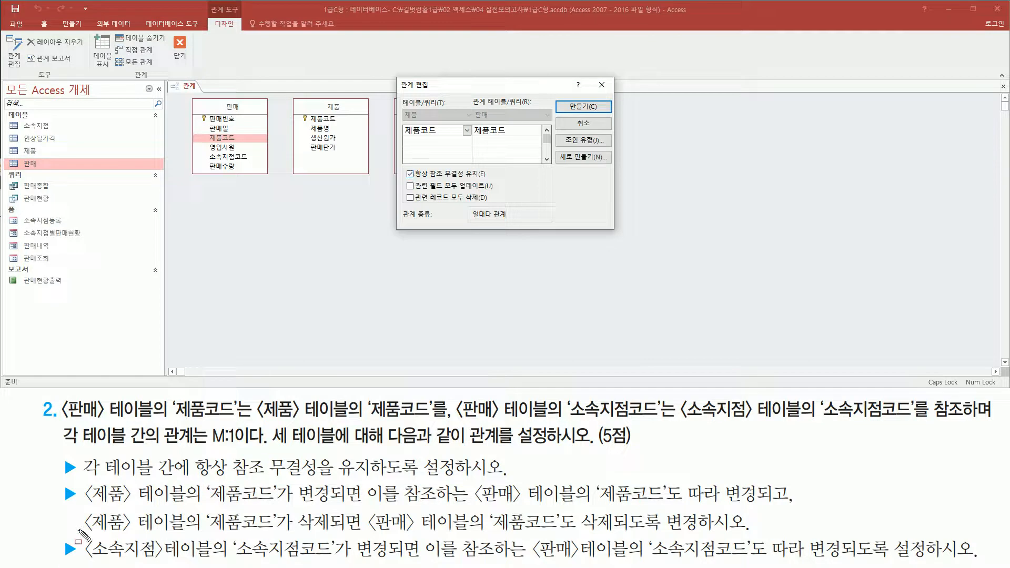
Step: Enable 관련 필드 모두 업데이트 and 관련 레코드 모두 삭제 for the 제품코드 relationship
mouse_move(80, 480)
left_mouse_down()
mouse_move(197, 509)
mouse_move(361, 506)
left_mouse_up()
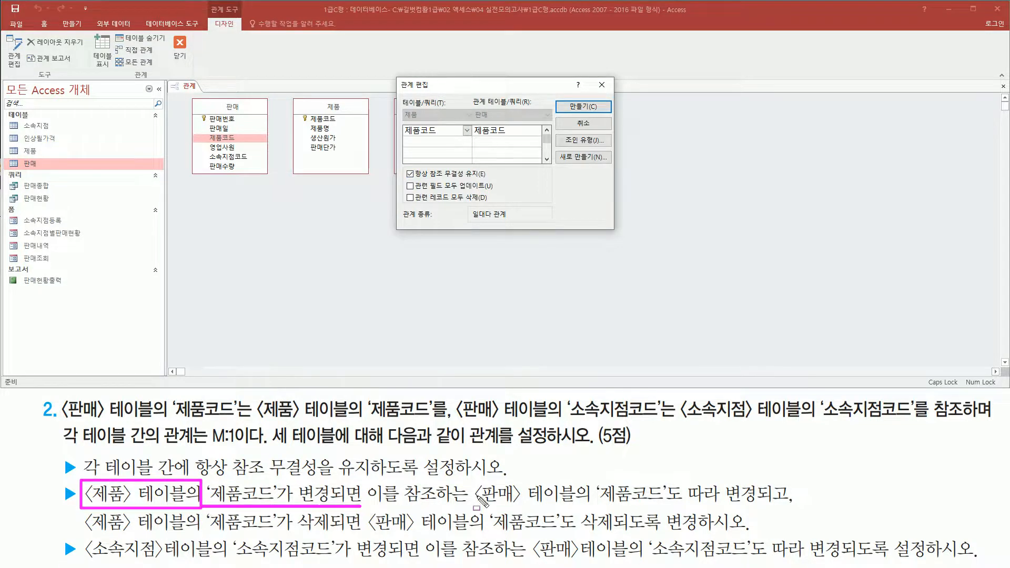
mouse_move(473, 478)
left_mouse_down()
mouse_move(531, 506)
mouse_move(707, 498)
mouse_move(798, 508)
left_mouse_up()
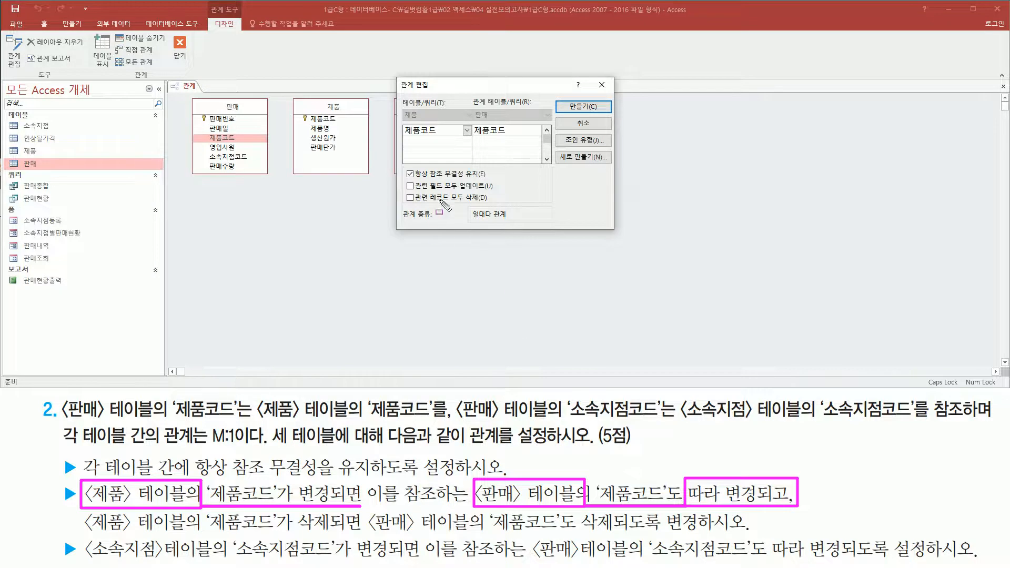
left_click_drag(415, 192, 494, 192)
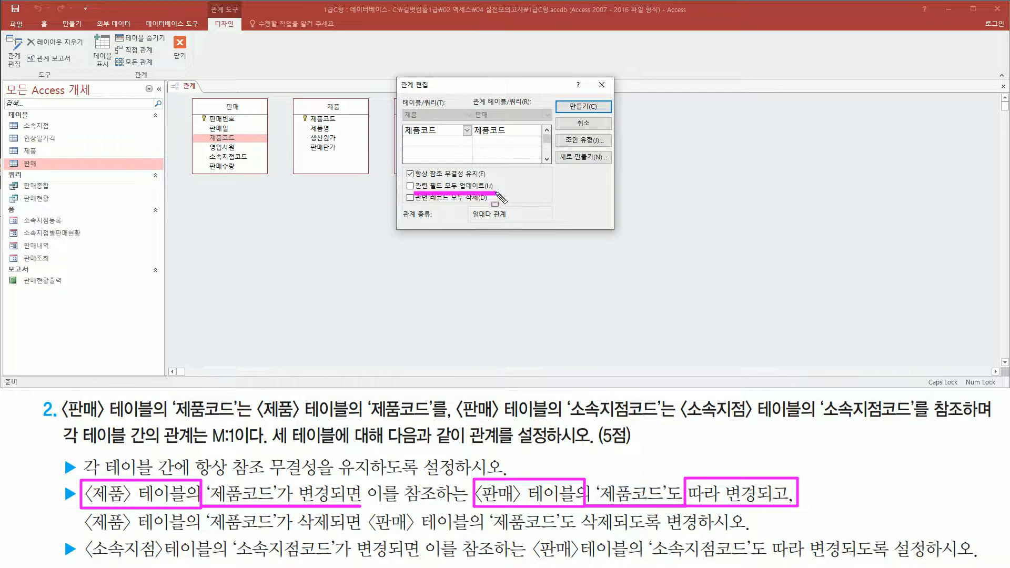
key("Escape")
left_click(410, 187)
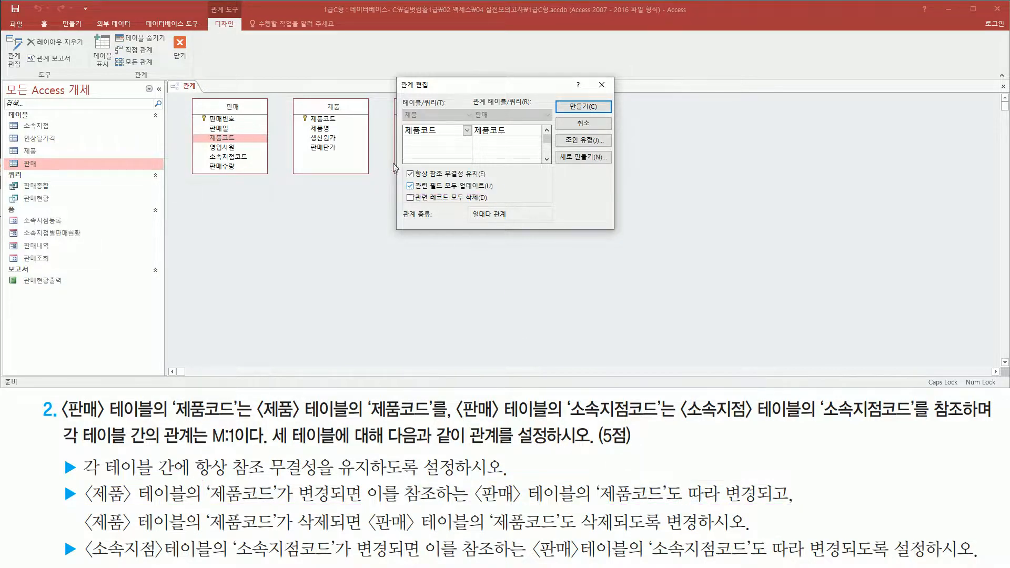
mouse_move(82, 508)
left_mouse_down()
mouse_move(158, 534)
mouse_move(754, 540)
left_mouse_up()
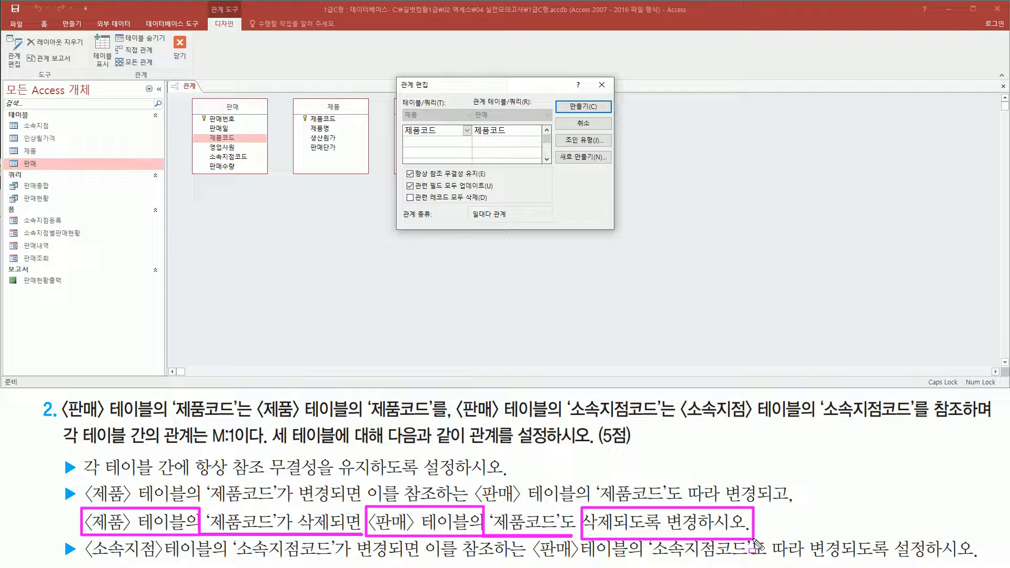
left_click_drag(408, 203, 495, 202)
mouse_move(416, 193)
left_mouse_down()
mouse_move(402, 203)
mouse_move(417, 202)
left_mouse_up()
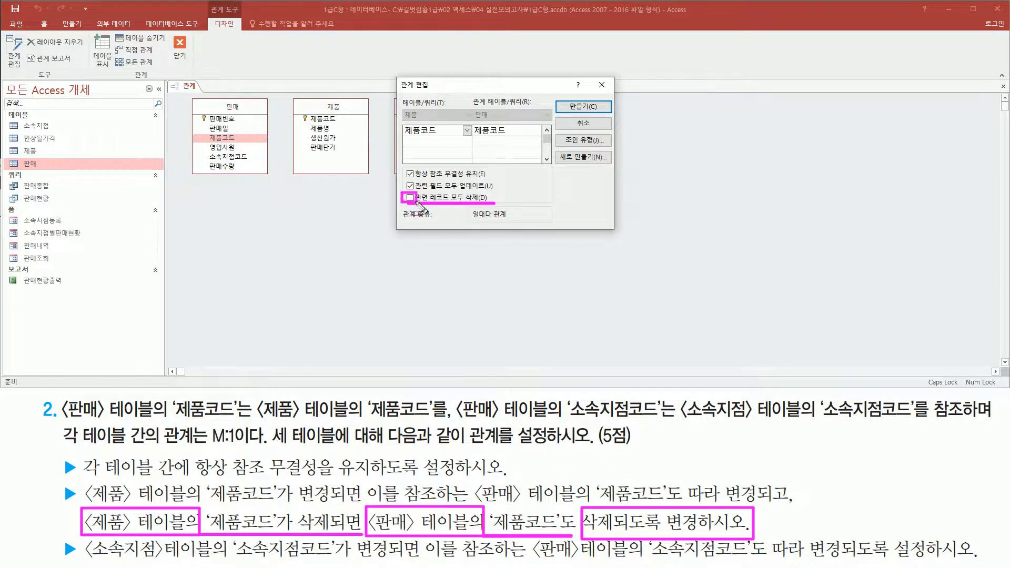
key("Escape")
left_click(410, 198)
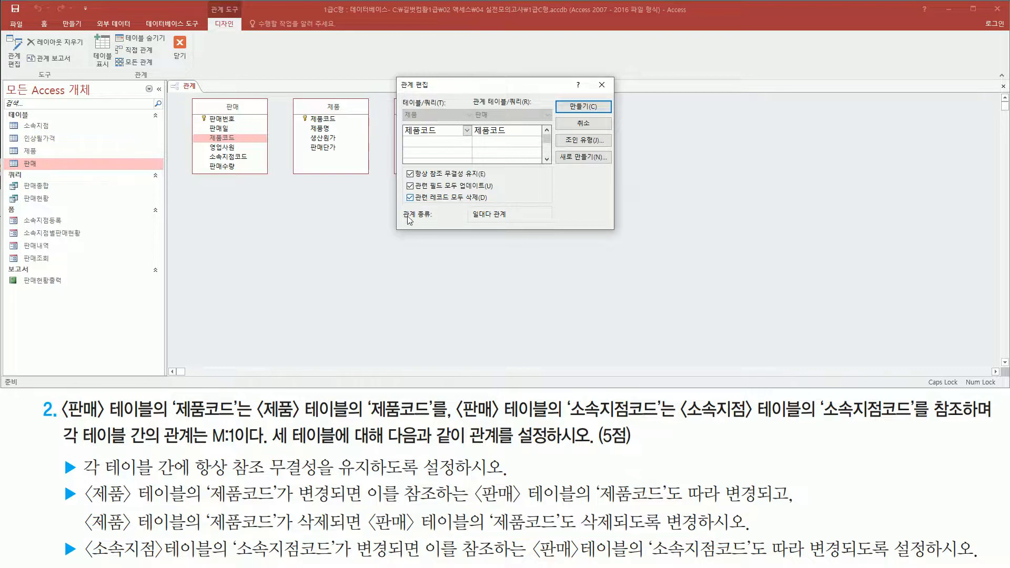
Step: Create the 제품코드 relationship between the 제품 and 판매 tables with the chosen options
key("ctrl+shift+d")
mouse_move(398, 105)
left_mouse_down()
mouse_move(403, 121)
mouse_move(528, 141)
left_mouse_up()
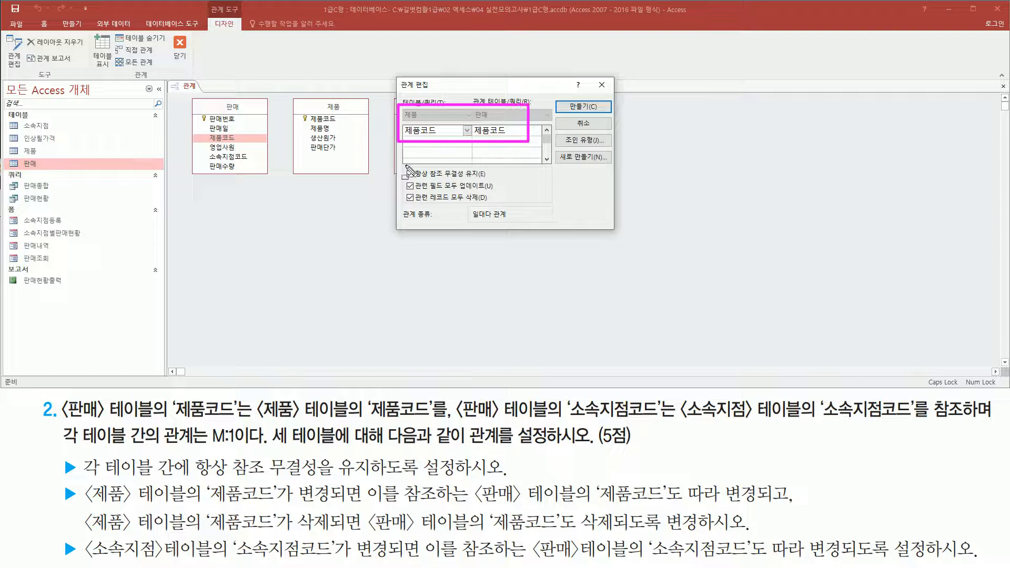
left_click_drag(399, 162, 511, 209)
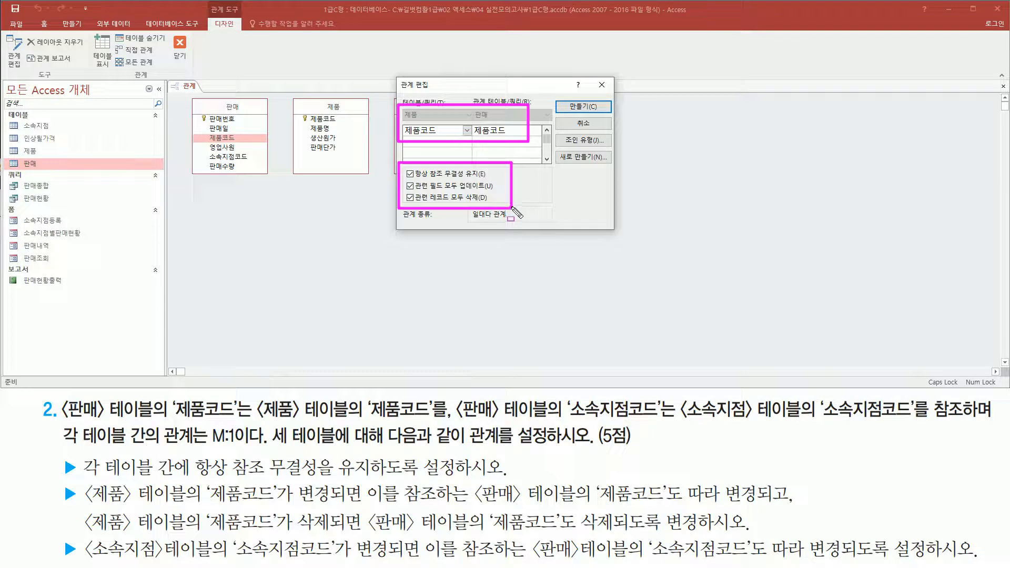
left_click_drag(565, 95, 608, 117)
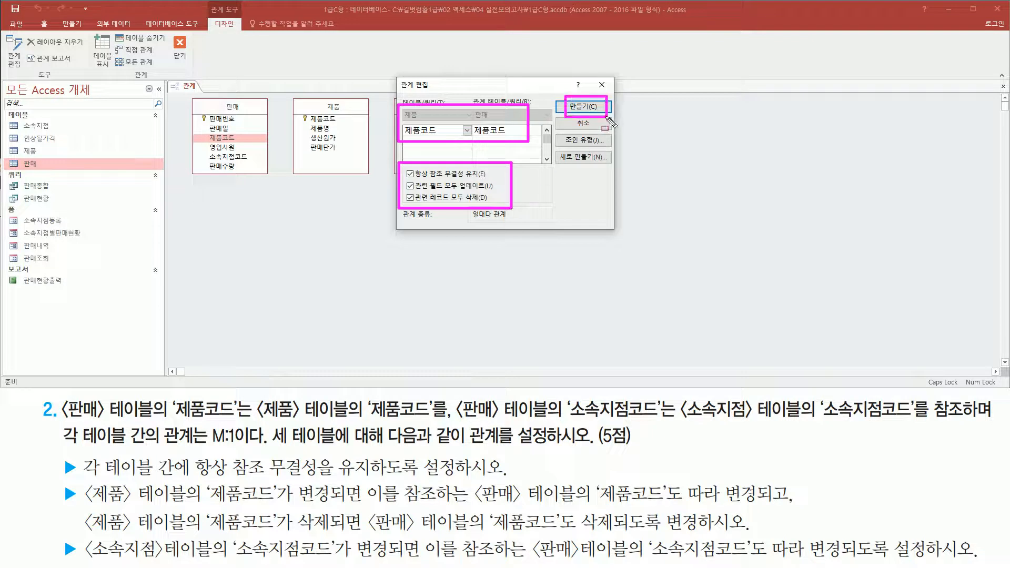
key("Escape")
left_click(582, 107)
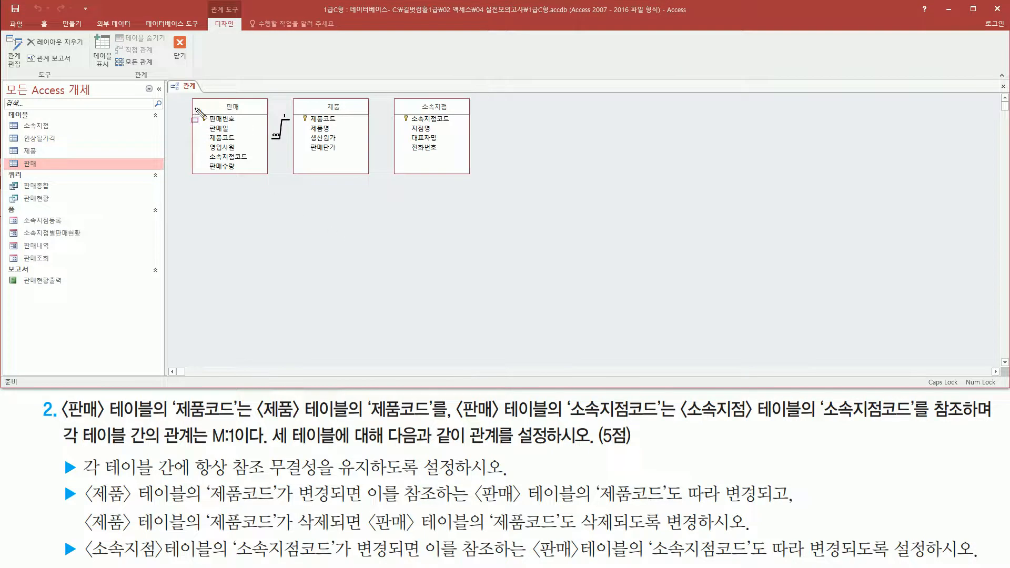
mouse_move(188, 95)
left_mouse_down()
mouse_move(318, 182)
mouse_move(372, 177)
left_mouse_up()
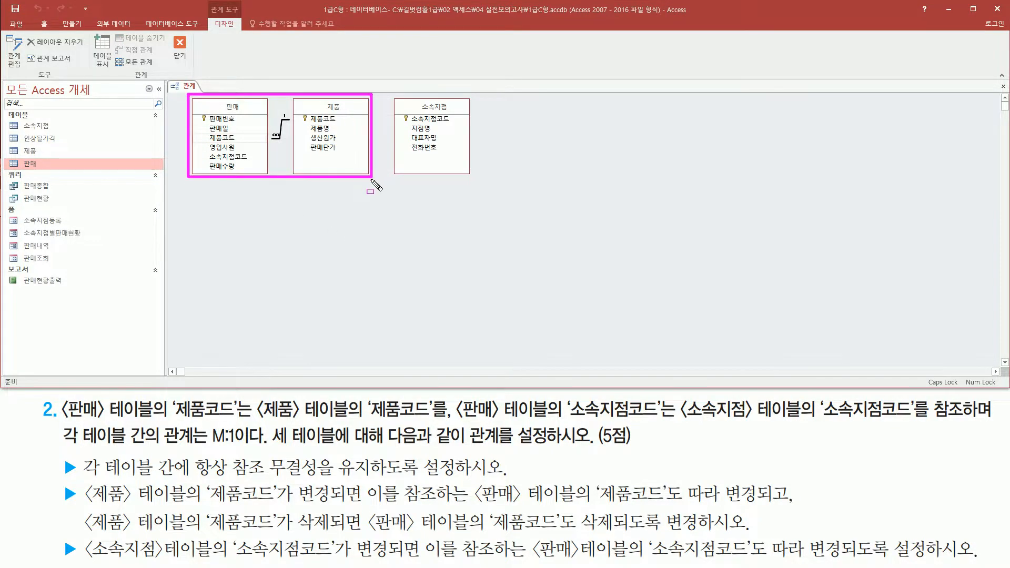
left_click_drag(453, 392, 454, 427)
left_click_drag(572, 420, 664, 419)
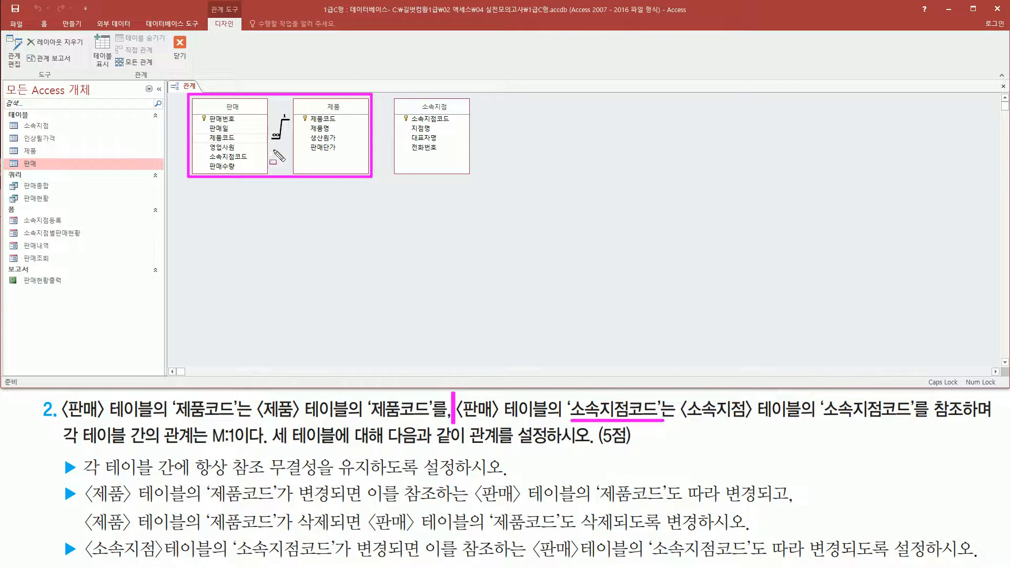
left_click_drag(204, 150, 256, 164)
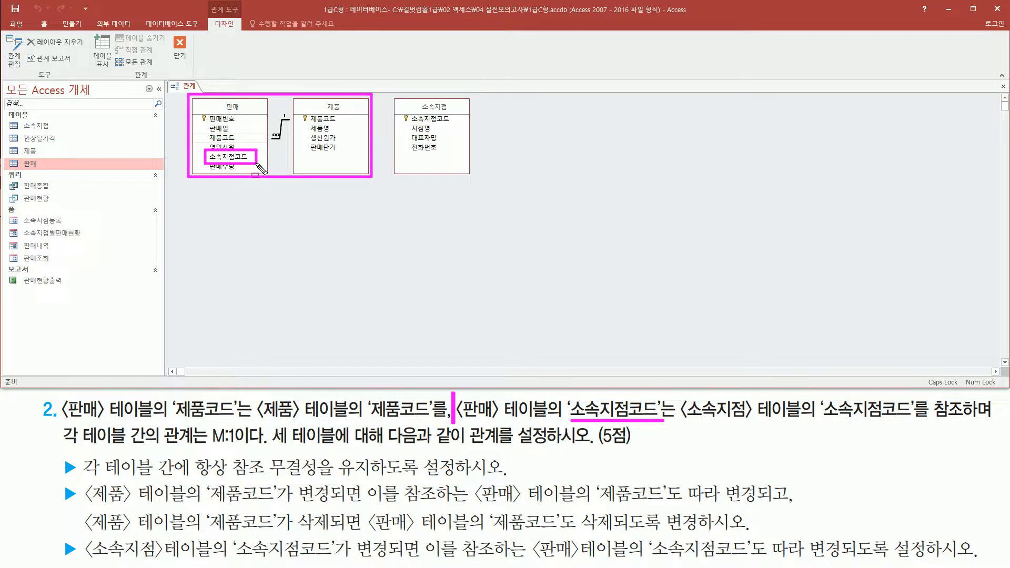
left_click_drag(817, 420, 912, 420)
mouse_move(392, 97)
left_mouse_down()
mouse_move(391, 123)
mouse_move(473, 181)
left_mouse_up()
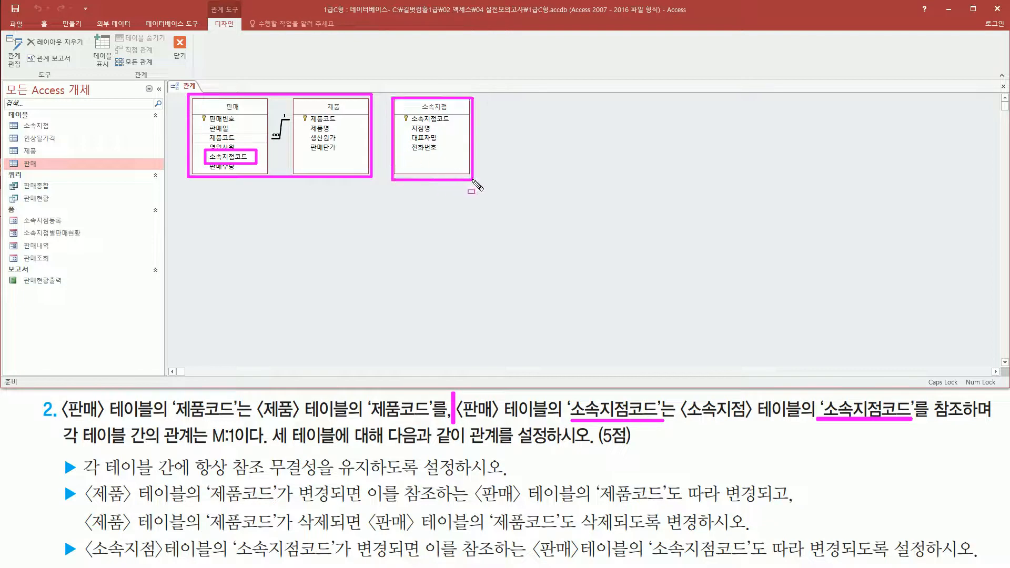
left_click_drag(405, 111, 456, 125)
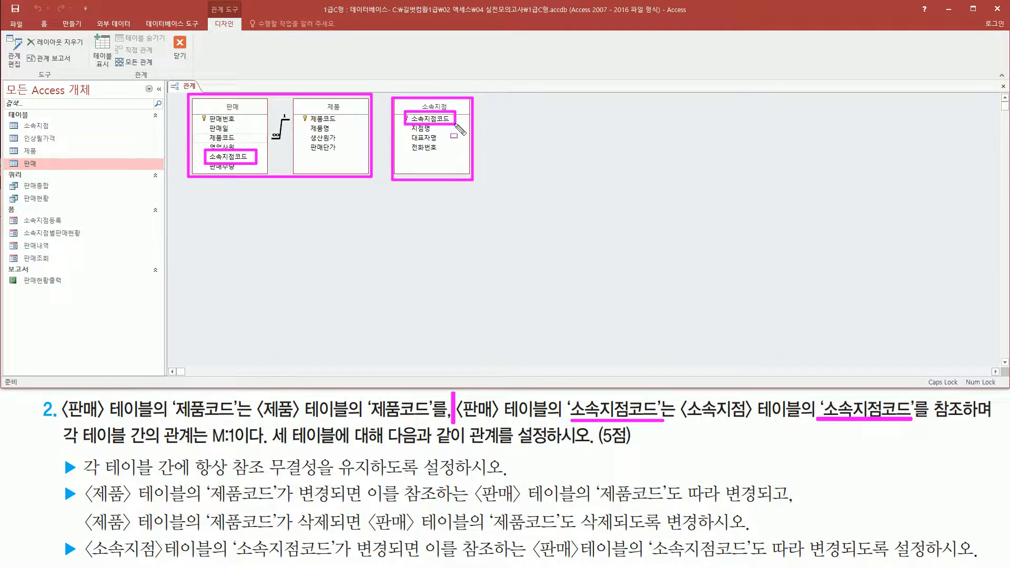
key("Escape")
Step: Link 소속지점코드 in the 판매 table to 소속지점코드 in the 소속지점 table and enable 항상 참조 무결성 유지 for the relationship
left_click_drag(228, 156, 292, 171)
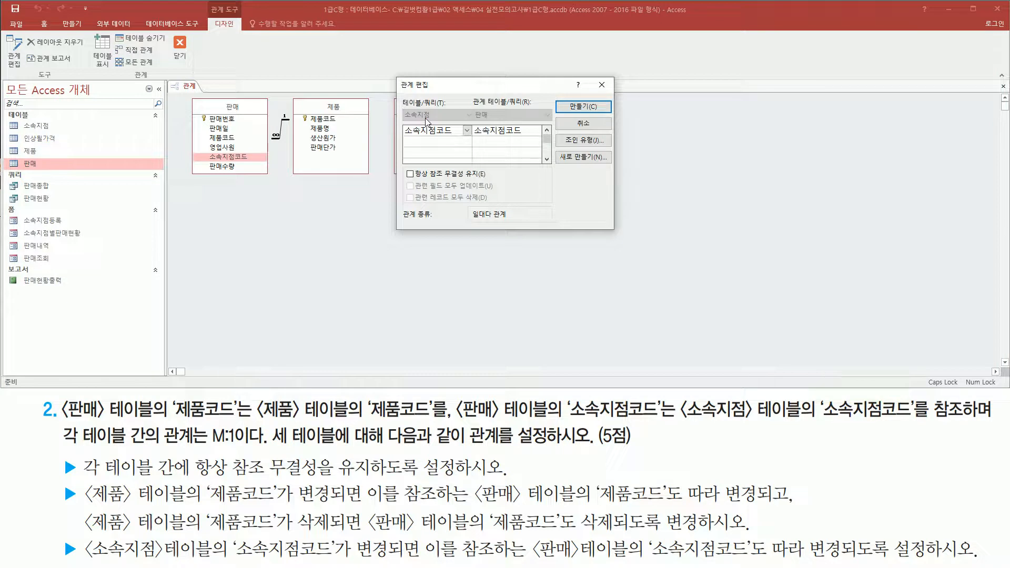
mouse_move(389, 74)
left_mouse_down()
mouse_move(437, 213)
mouse_move(621, 252)
mouse_move(624, 238)
left_mouse_up()
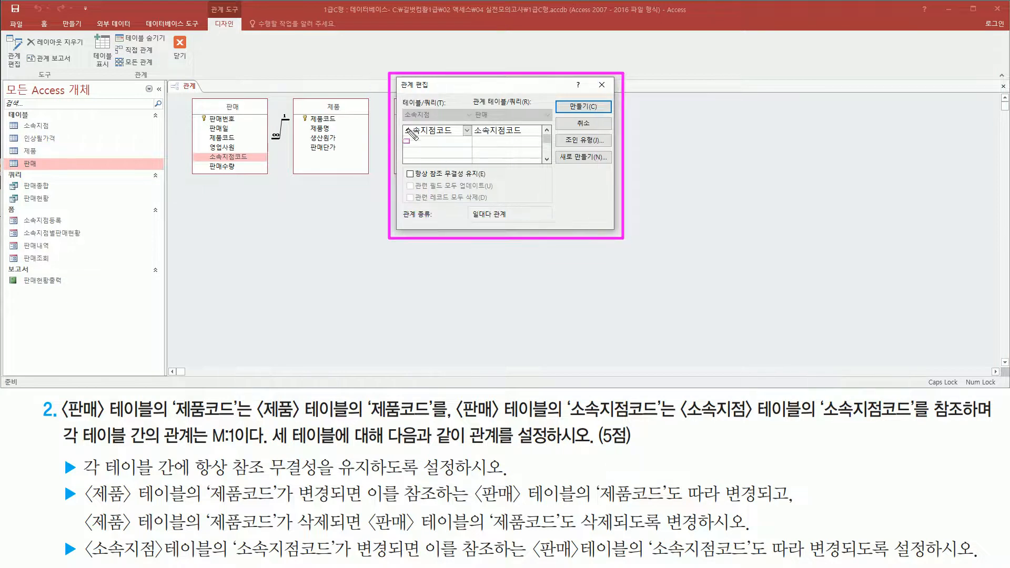
mouse_move(400, 105)
left_mouse_down()
mouse_move(469, 150)
mouse_move(465, 143)
left_mouse_up()
left_click_drag(473, 105, 531, 141)
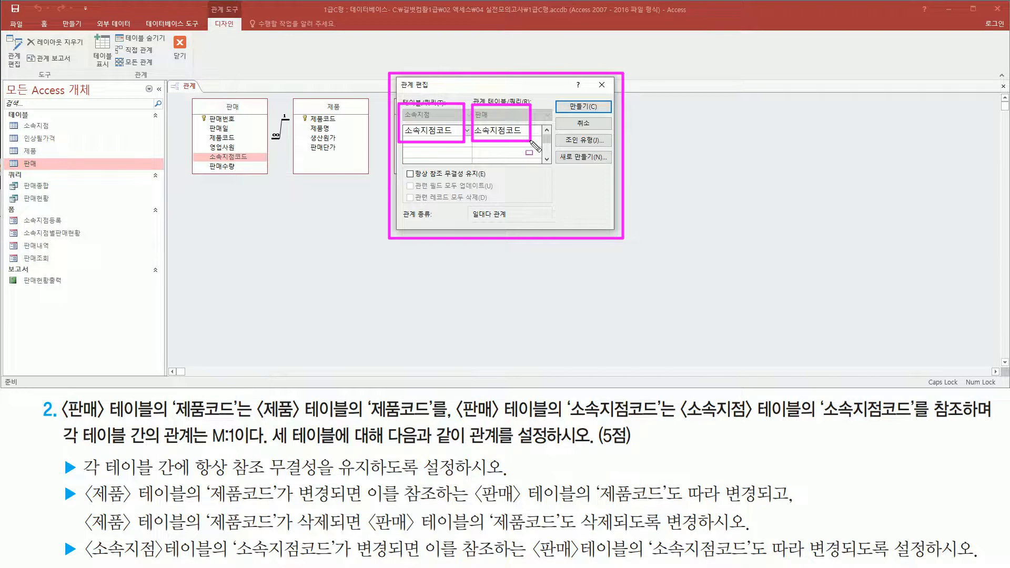
left_click_drag(82, 474, 499, 476)
mouse_move(406, 164)
left_mouse_down()
mouse_move(414, 181)
mouse_move(490, 181)
left_mouse_up()
key("Escape")
left_click(411, 174)
Step: Enable 관련 필드 모두 업데이트 for the 소속지점코드 relationship between 소속지점 and 판매
key("ctrl+2")
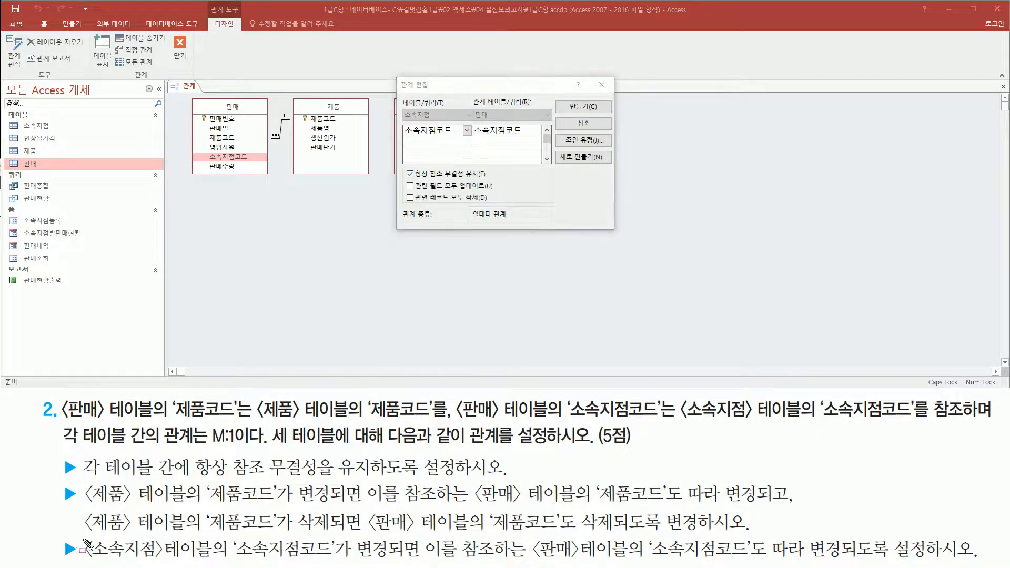
mouse_move(82, 533)
left_mouse_down()
mouse_move(95, 562)
mouse_move(280, 564)
left_mouse_up()
left_click_drag(354, 565, 419, 562)
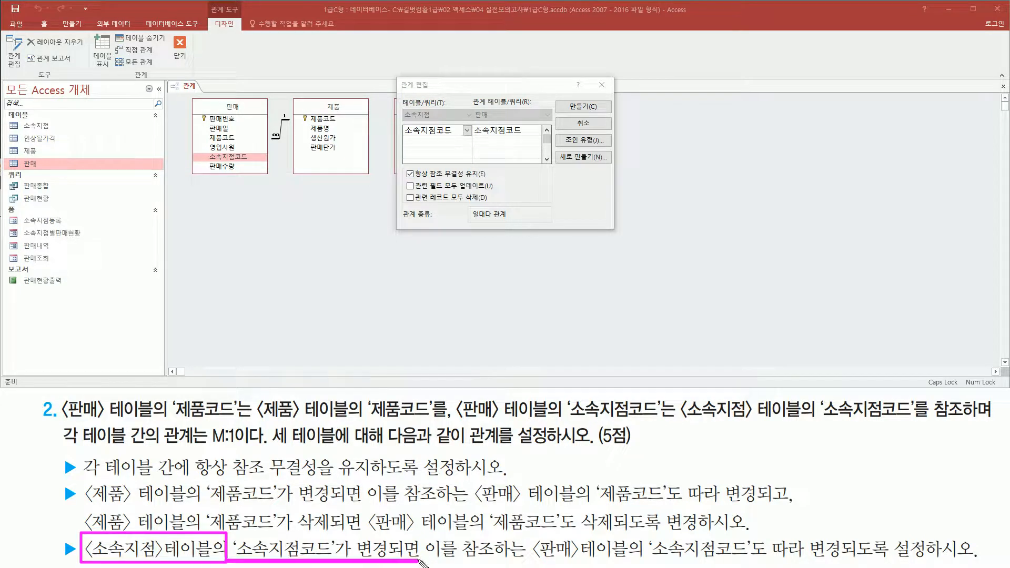
mouse_move(529, 533)
left_mouse_down()
mouse_move(564, 564)
mouse_move(1005, 559)
mouse_move(982, 564)
left_mouse_up()
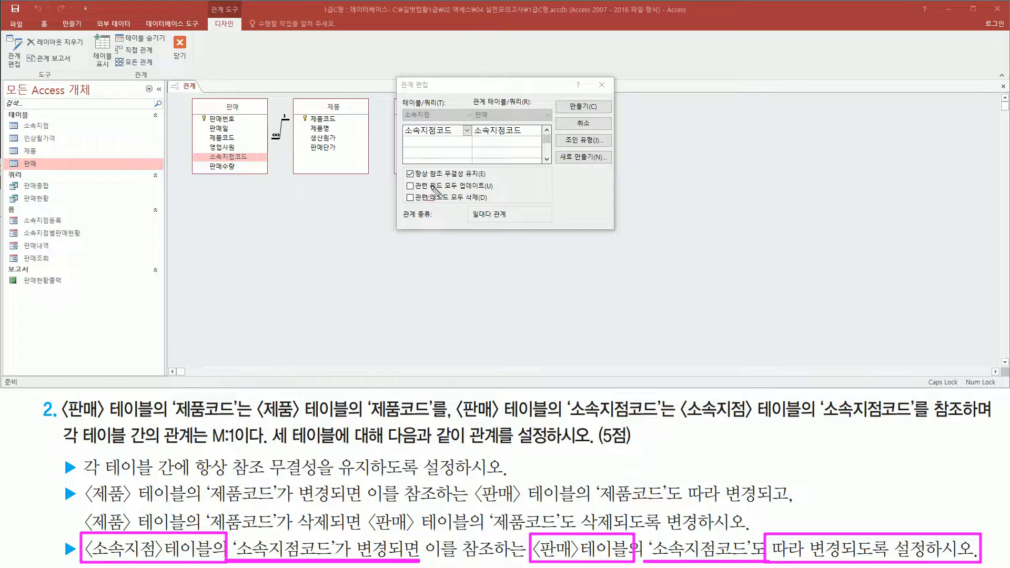
left_click_drag(410, 191, 493, 191)
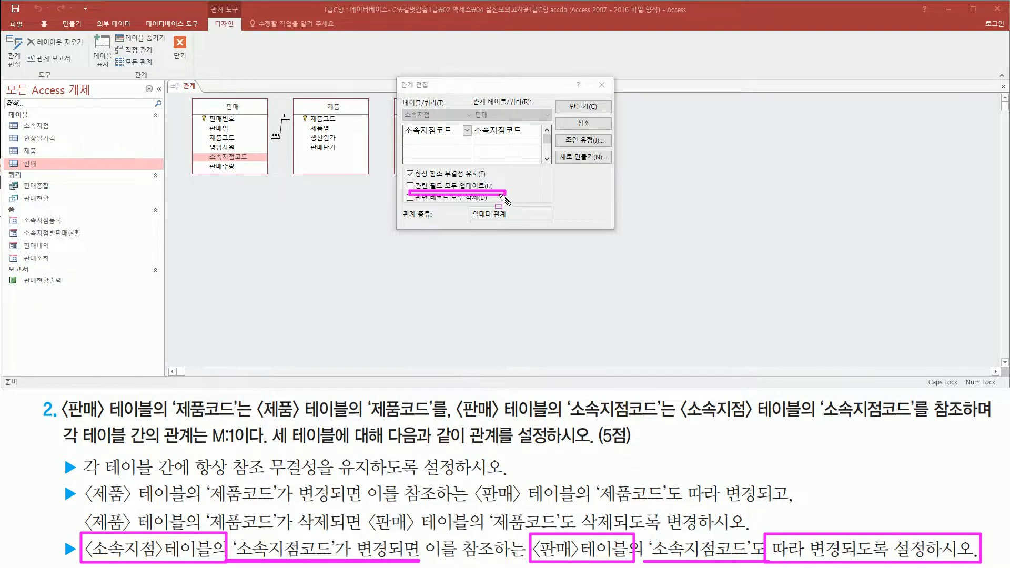
key("Escape")
left_click(408, 185)
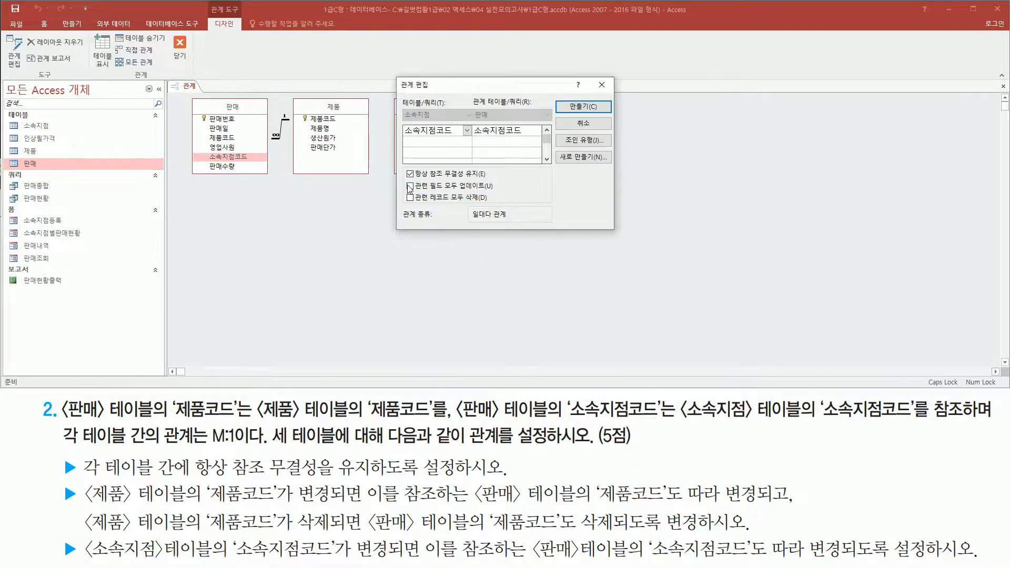
Step: Create the 소속지점코드 relationship between 소속지점 and 판매, then place the 소속지점 table below the 제품 table
mouse_move(399, 105)
left_mouse_down()
mouse_move(469, 138)
mouse_move(482, 126)
mouse_move(533, 139)
left_mouse_up()
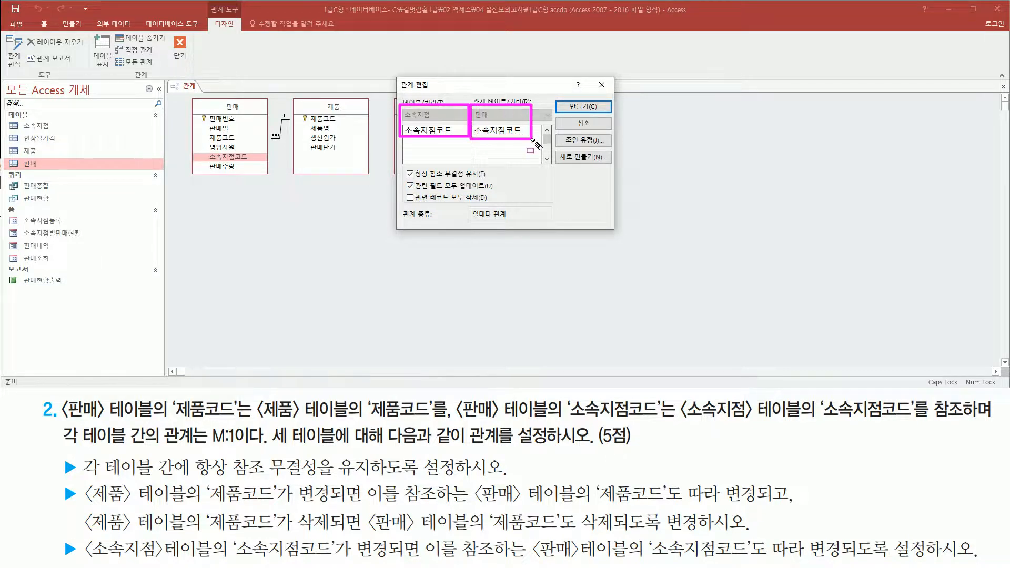
left_click_drag(401, 204, 496, 205)
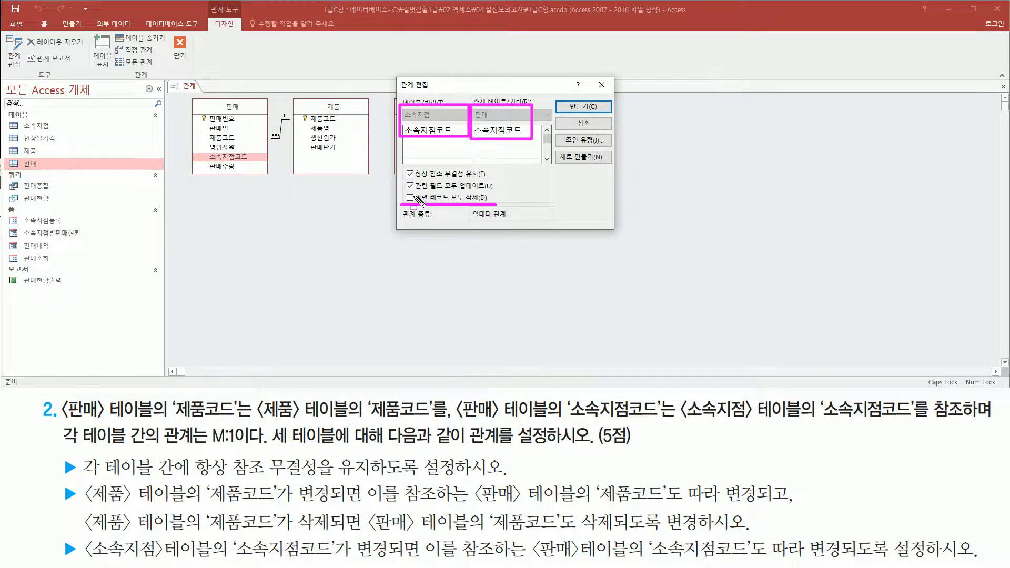
key("Escape")
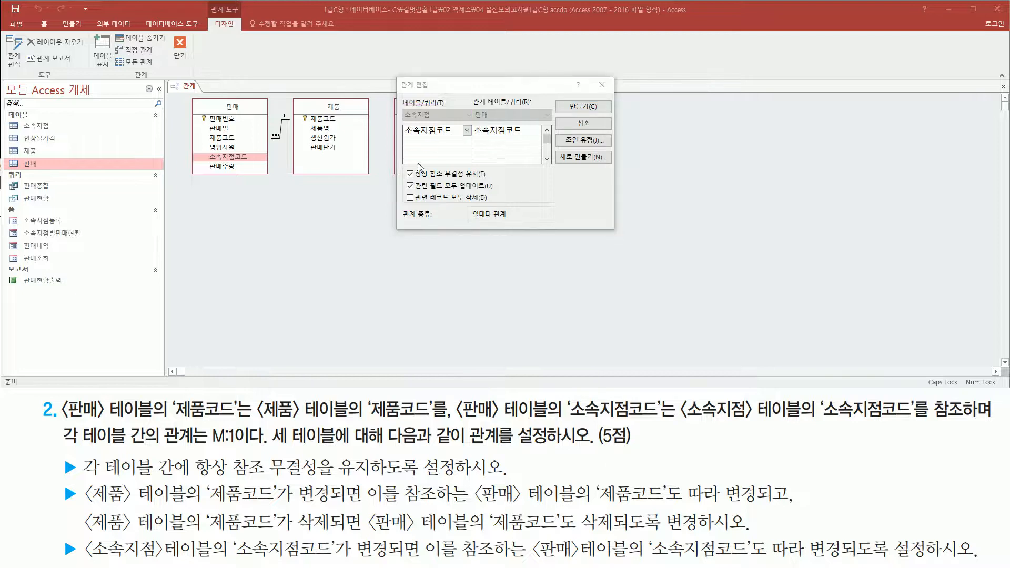
mouse_move(397, 165)
left_mouse_down()
mouse_move(447, 221)
mouse_move(507, 221)
mouse_move(507, 208)
left_mouse_up()
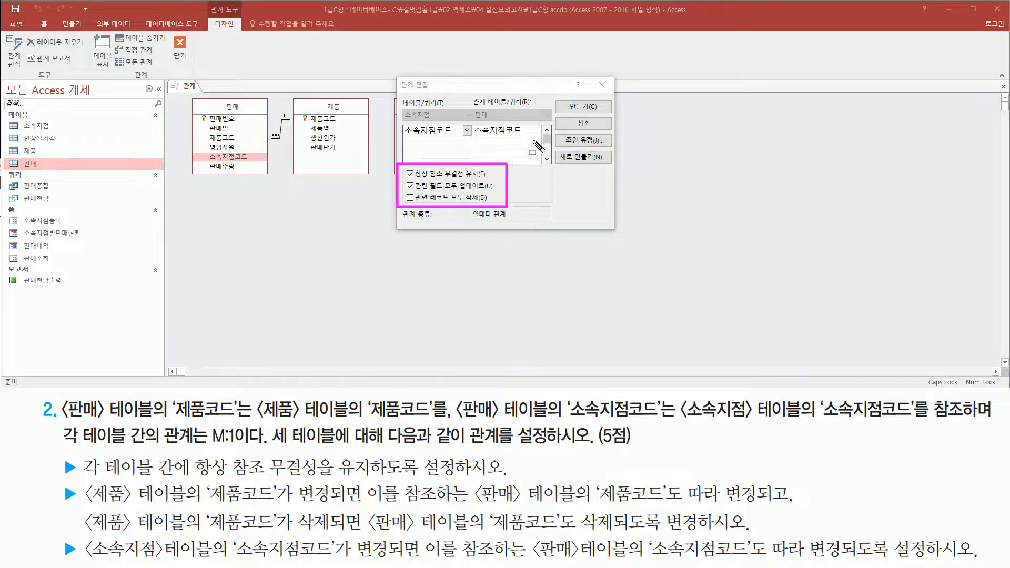
left_click_drag(562, 97, 608, 114)
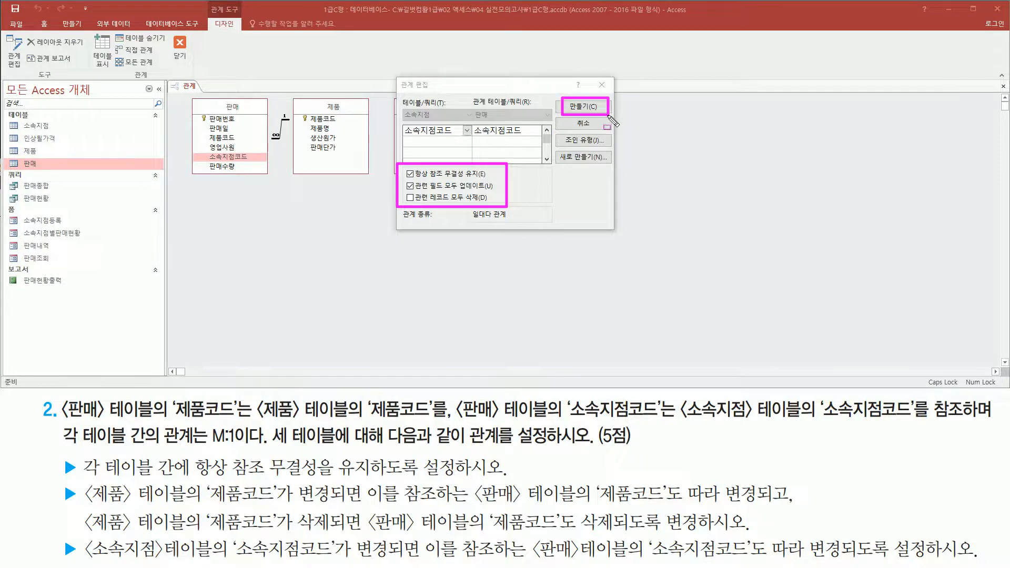
key("Escape")
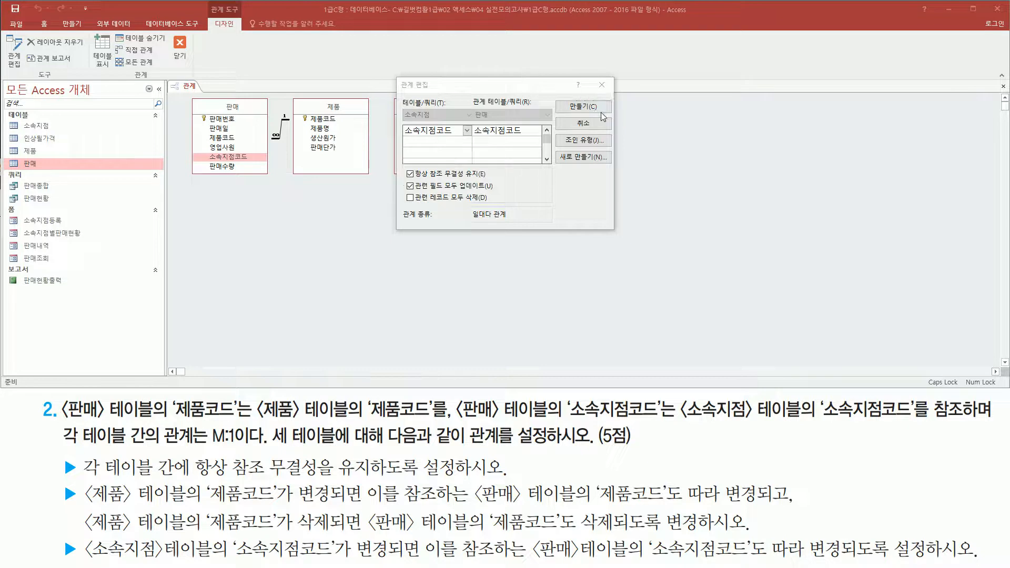
left_click(583, 106)
left_click_drag(457, 116, 338, 202)
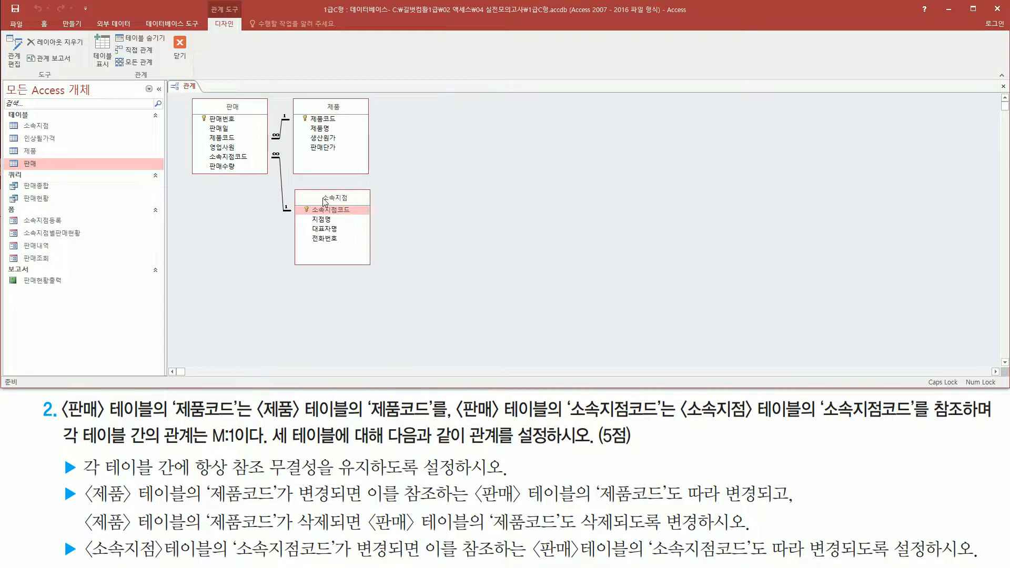
Step: Close the relationships layout and save its changes
left_click(182, 57)
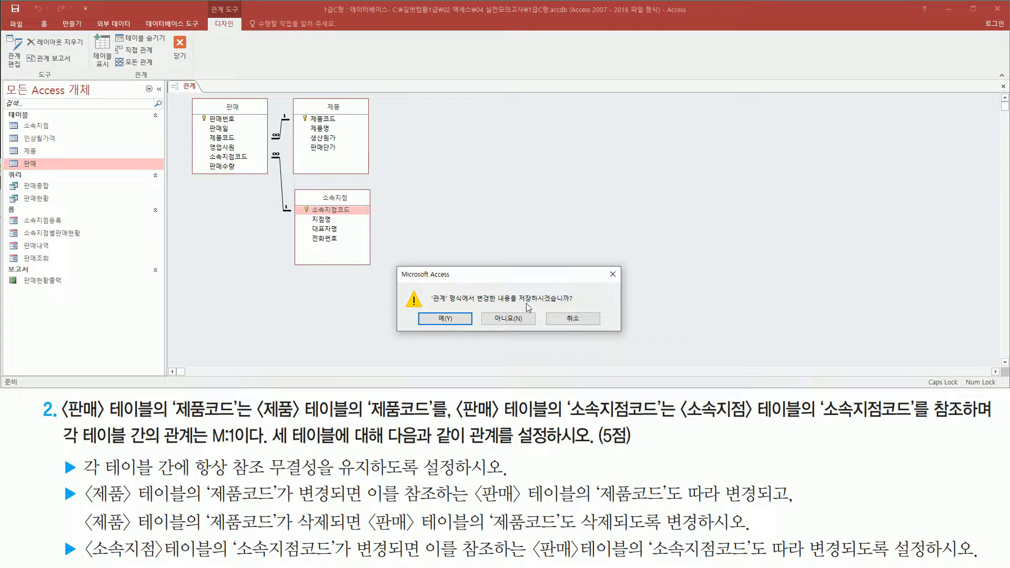
left_click_drag(515, 304, 573, 304)
mouse_move(437, 328)
left_mouse_down()
mouse_move(424, 310)
mouse_move(472, 329)
left_mouse_up()
key("Escape")
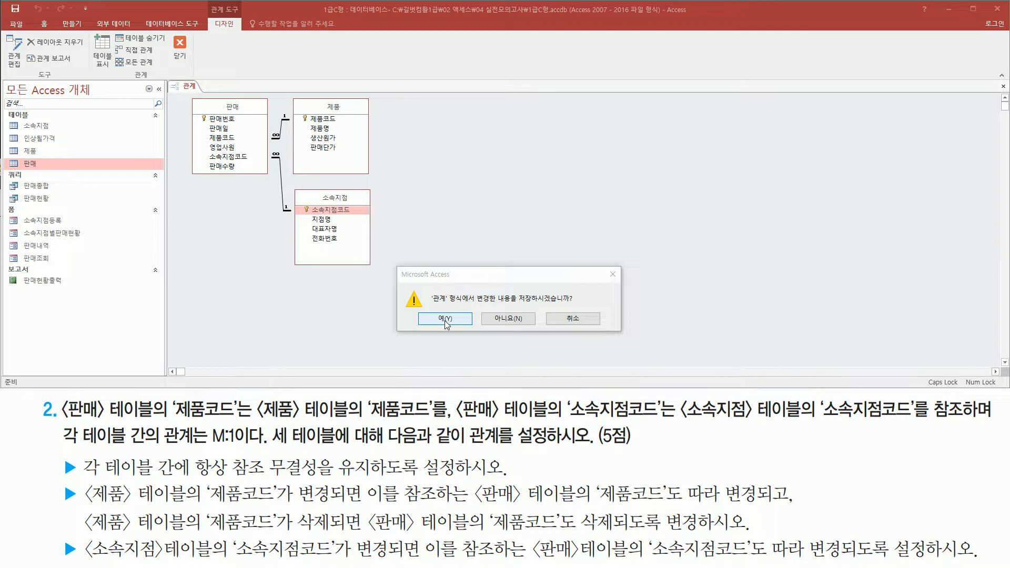
left_click(445, 319)
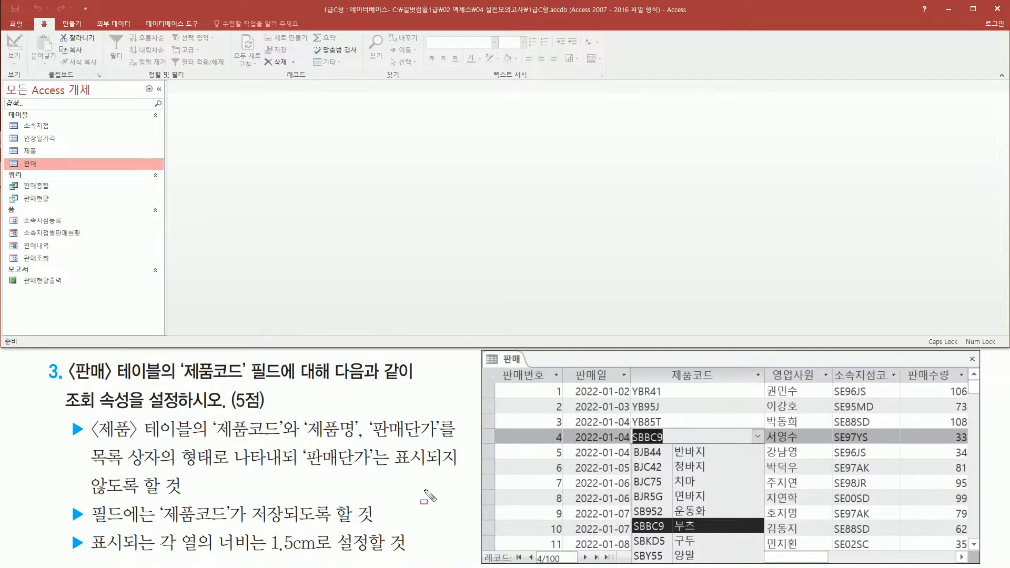
Step: Open the 판매 table in datasheet view
mouse_move(61, 355)
left_mouse_down()
mouse_move(114, 381)
mouse_move(246, 383)
left_mouse_up()
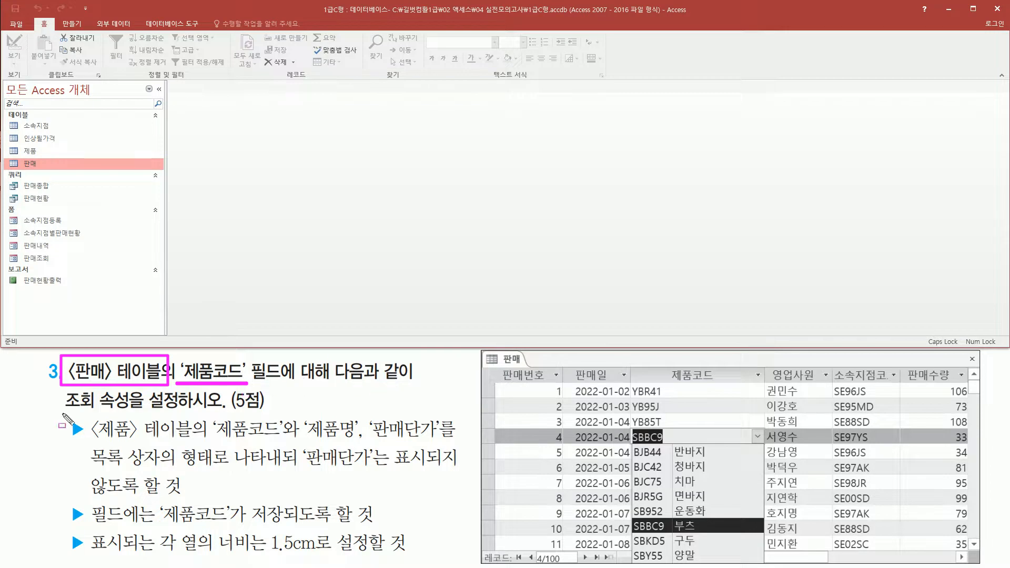
left_click_drag(56, 415, 180, 415)
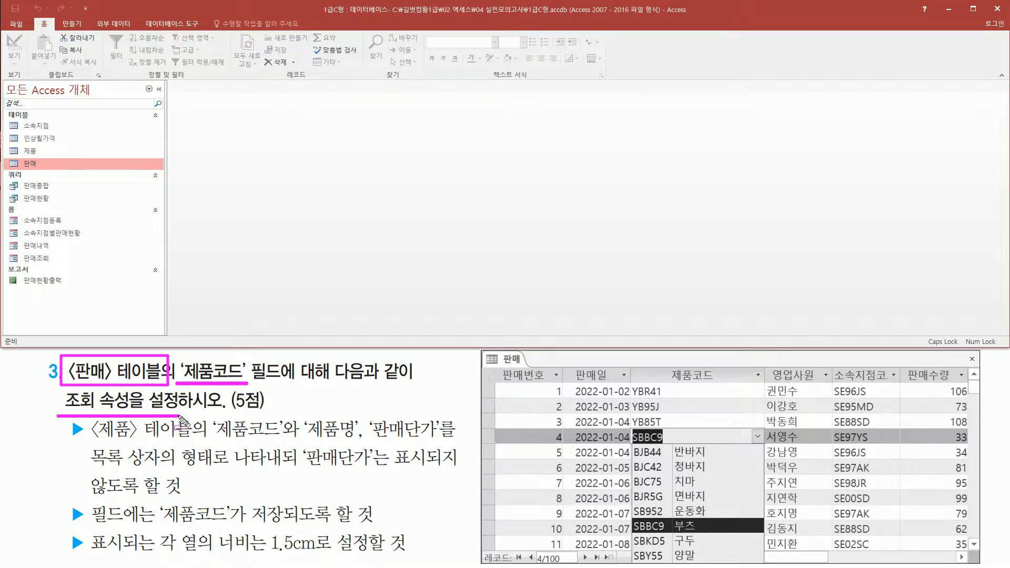
key("Escape")
double_click(49, 165)
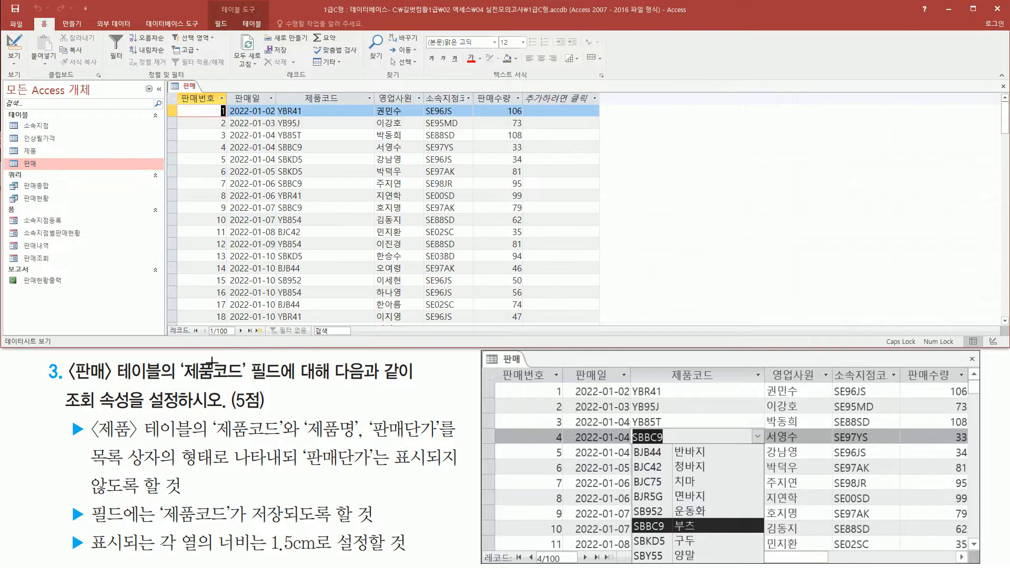
Step: Examine how the 제품코드 field behaves in the first few records of the 판매 table
left_click_drag(178, 359, 281, 383)
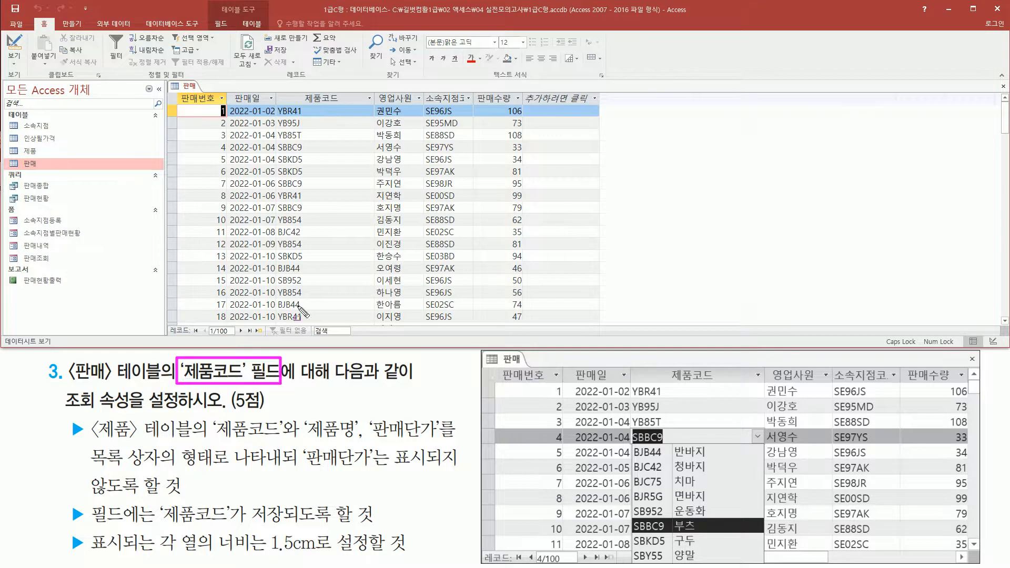
left_click_drag(280, 89, 385, 307)
key("Escape")
left_click(326, 113)
left_click(327, 112)
left_click(331, 123)
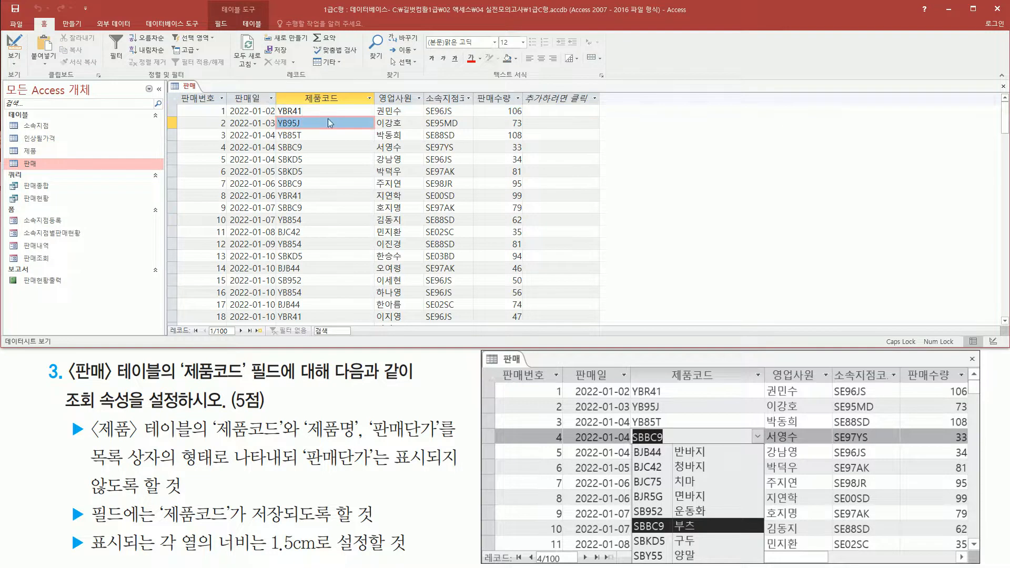
left_click(322, 134)
left_click(318, 145)
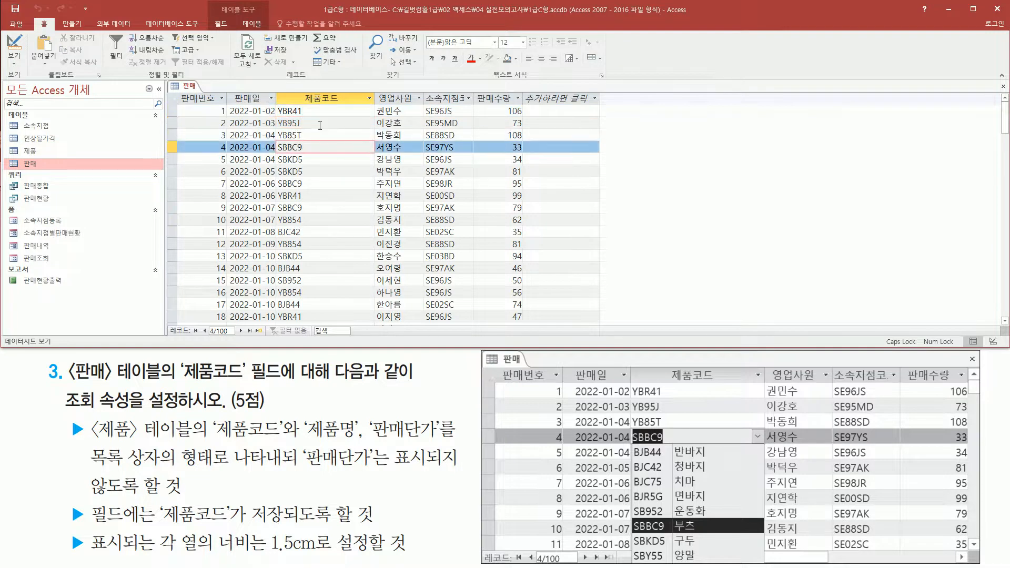
left_click(320, 125)
left_click(322, 110)
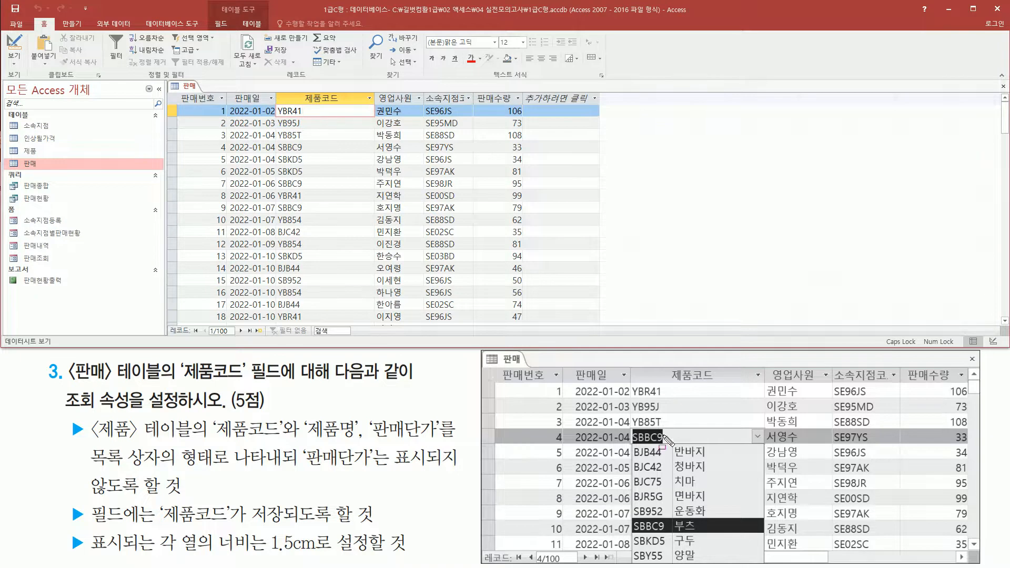
Step: Compare the lookup requirements for 제품코드, 제품명 and 판매단가 with the sample list in exercise 3
mouse_move(631, 429)
left_mouse_down()
mouse_move(764, 543)
mouse_move(769, 565)
left_mouse_up()
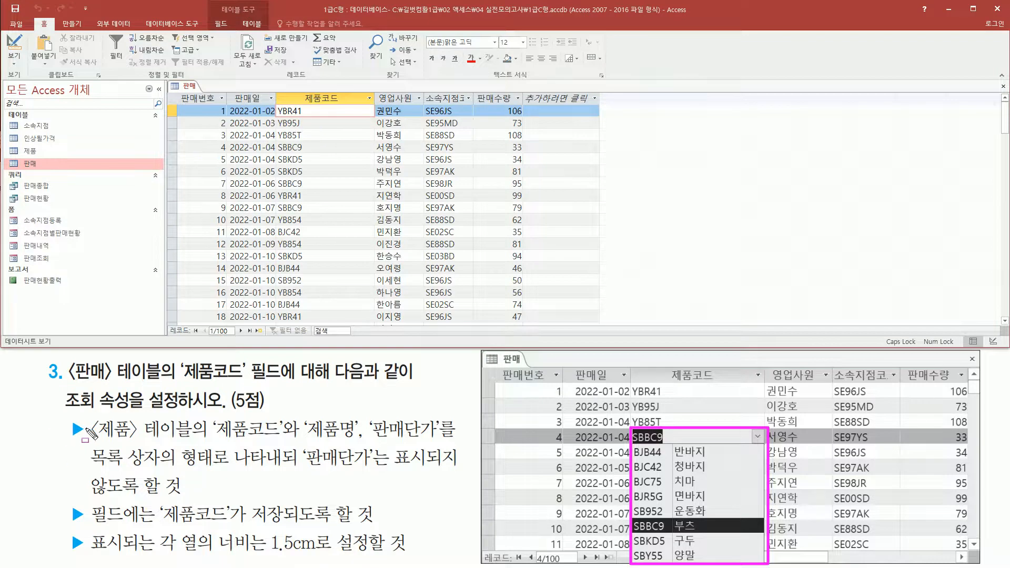
left_click_drag(92, 440, 441, 442)
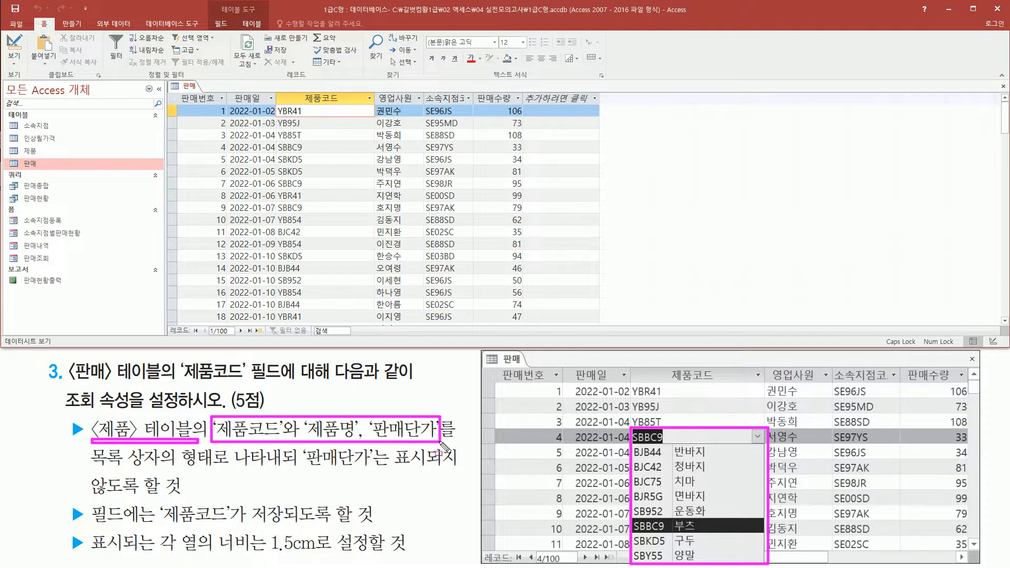
left_click_drag(90, 468, 213, 469)
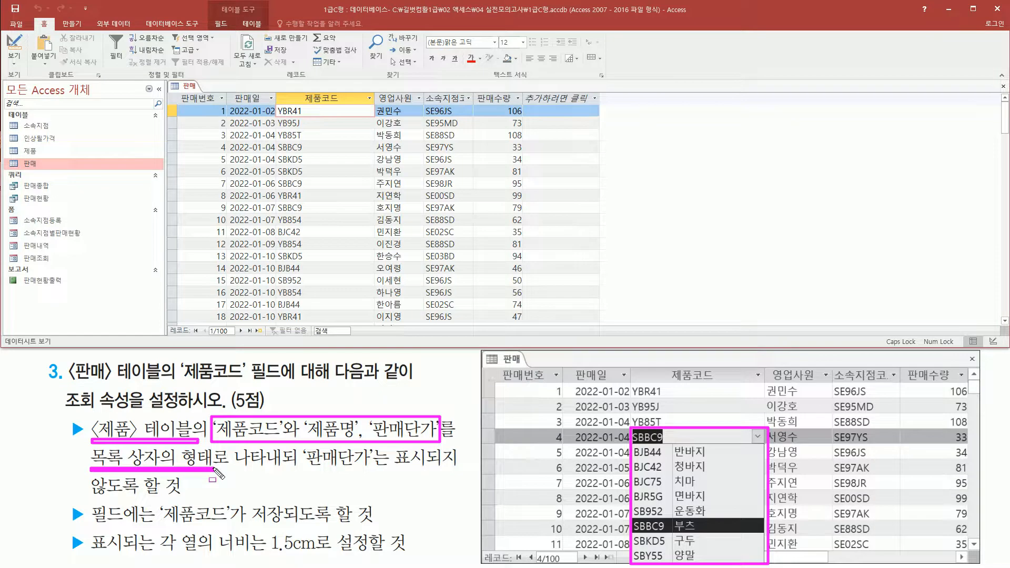
left_click_drag(304, 468, 428, 471)
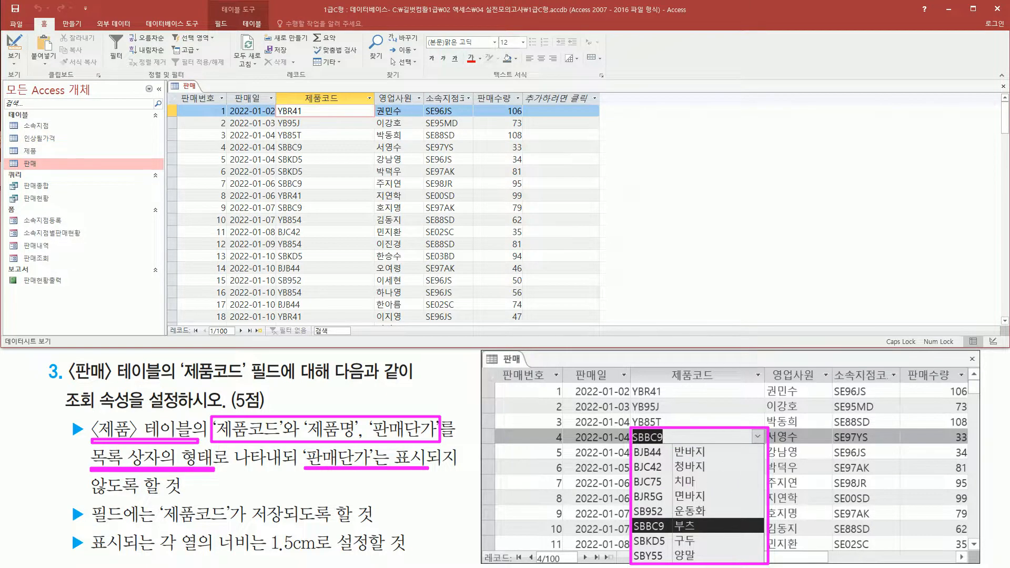
left_click_drag(230, 414, 261, 393)
mouse_move(327, 409)
left_mouse_down()
mouse_move(340, 424)
mouse_move(358, 396)
left_mouse_up()
left_click_drag(407, 420, 428, 385)
left_click_drag(711, 451, 720, 449)
mouse_move(644, 472)
left_mouse_down()
mouse_move(653, 498)
mouse_move(664, 456)
left_mouse_up()
mouse_move(712, 478)
left_mouse_down()
mouse_move(727, 501)
mouse_move(740, 468)
left_mouse_up()
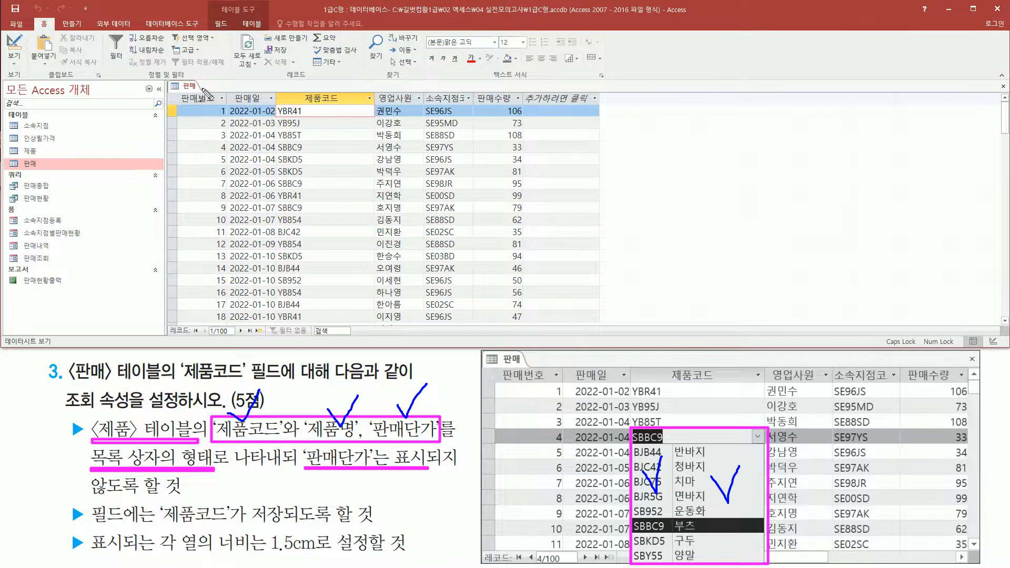
Step: Switch the 판매 table to design view and show the lookup (조회) properties of the 제품코드 field
right_click(177, 88)
right_click(177, 88)
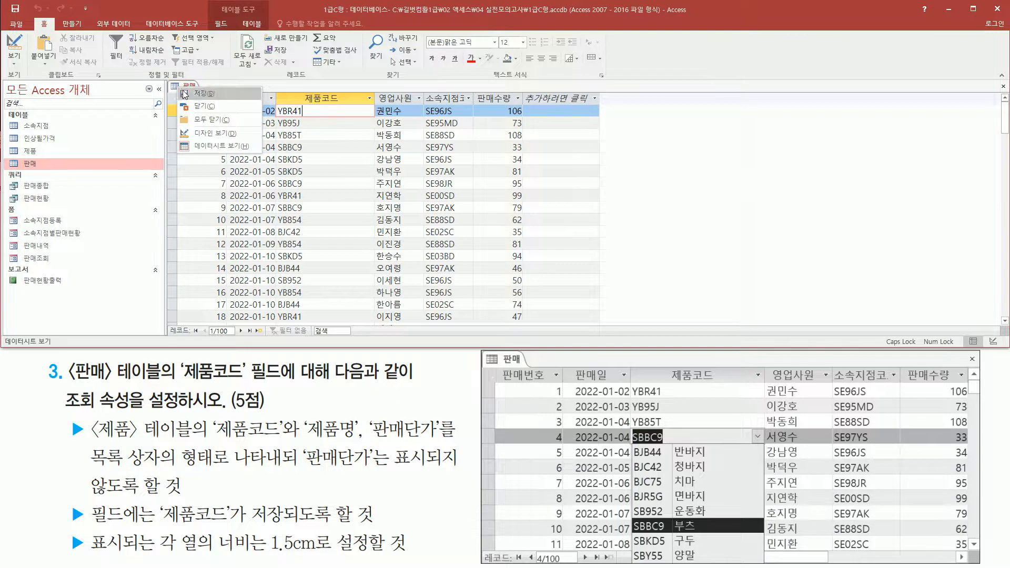
left_click(188, 135)
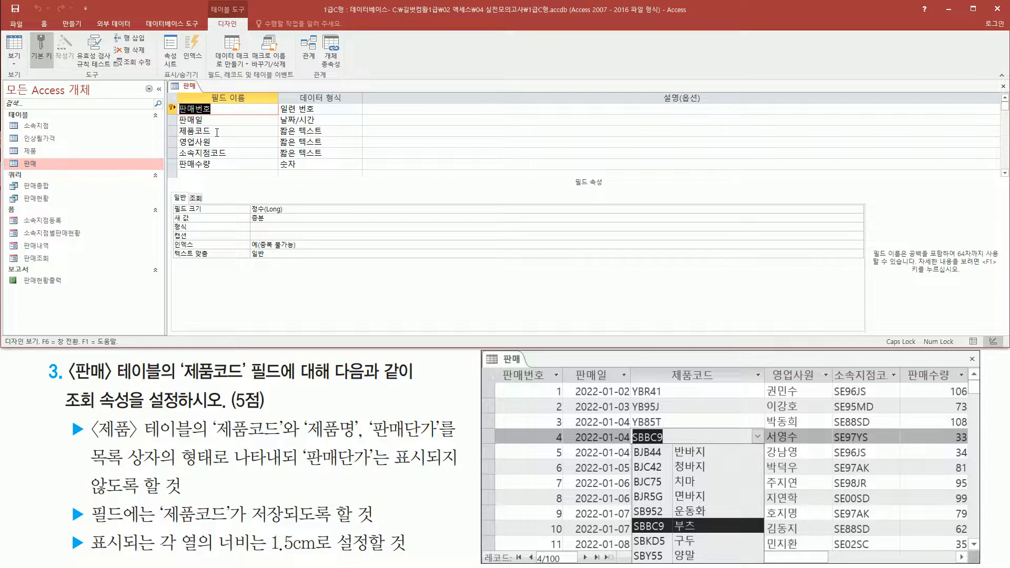
left_click(217, 132)
left_click_drag(171, 122, 240, 140)
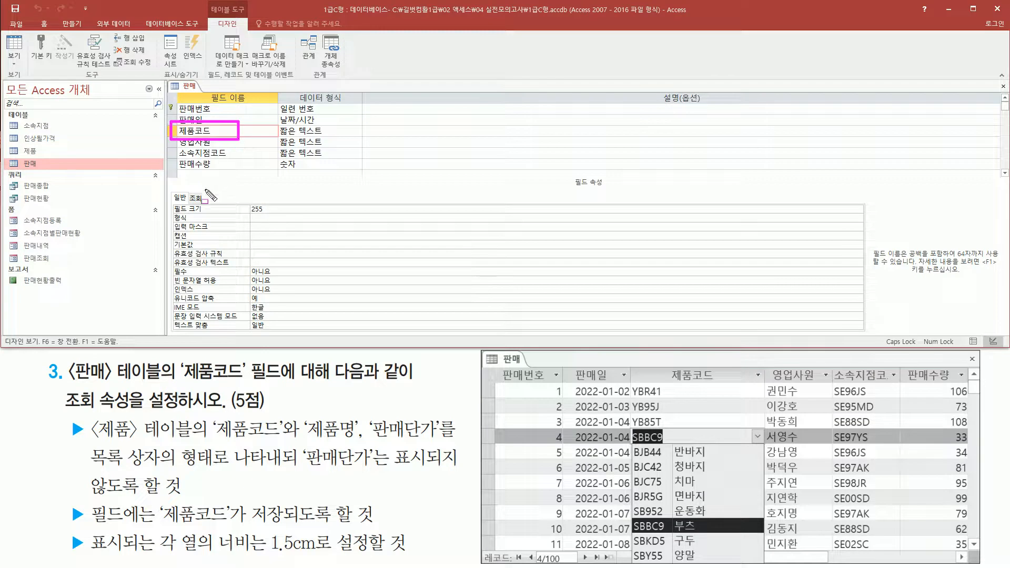
left_click_drag(186, 186, 211, 205)
key("Escape")
left_click(195, 199)
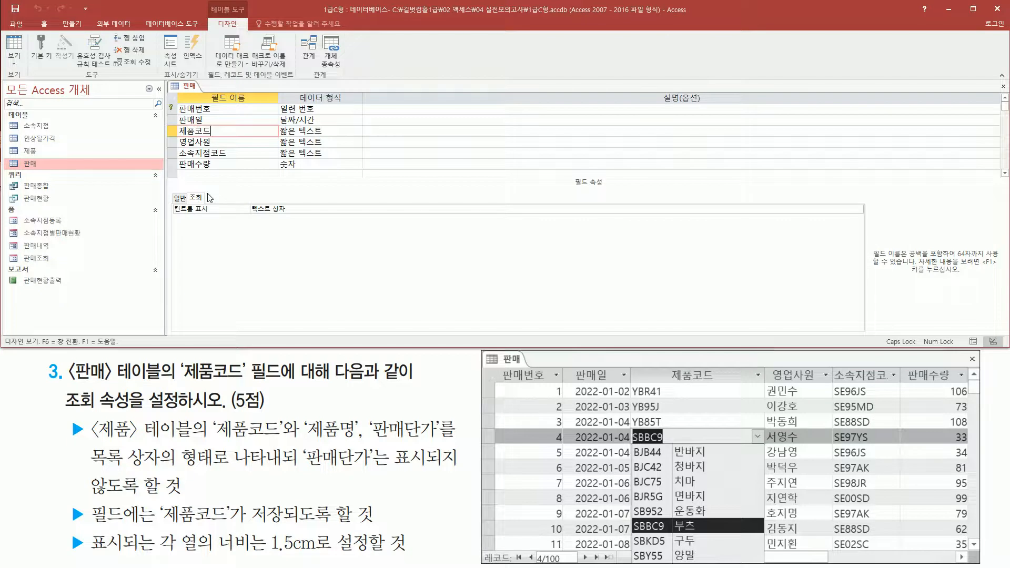
Step: Set the 컨트롤 표시 property of the 제품코드 field to 목록 상자
left_click_drag(175, 121, 222, 140)
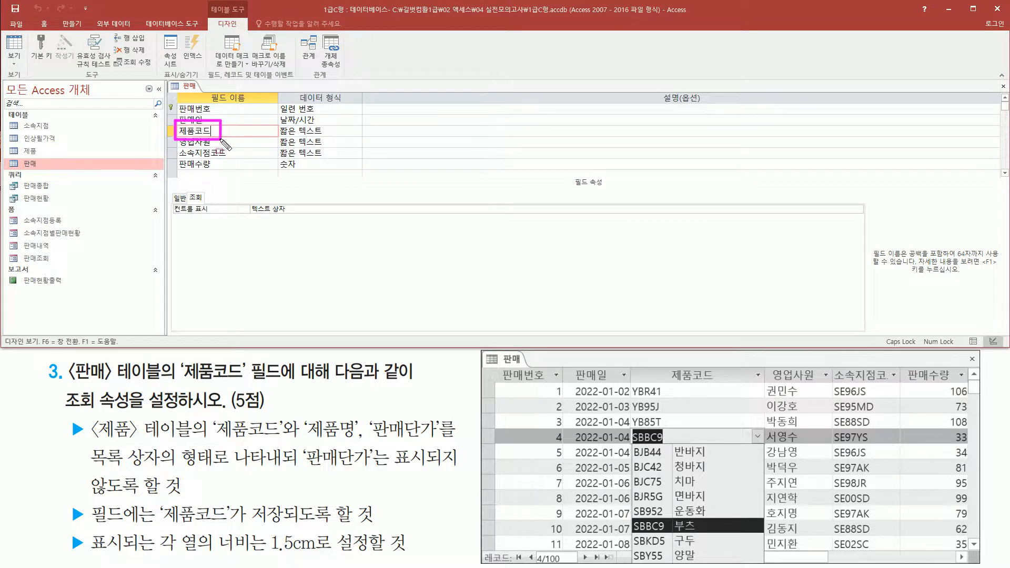
left_click_drag(245, 196, 294, 221)
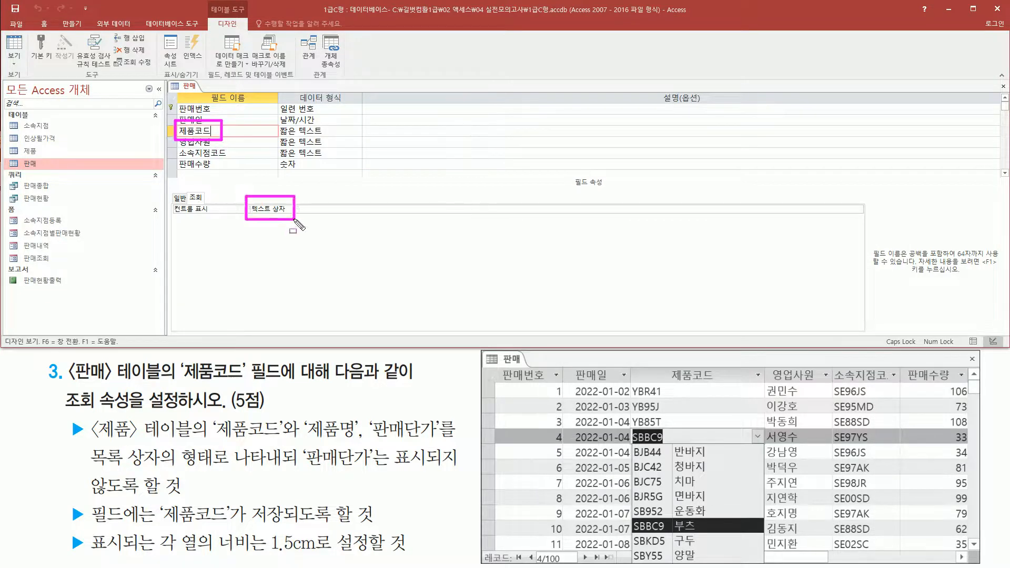
mouse_move(88, 468)
left_mouse_down()
mouse_move(209, 470)
mouse_move(219, 445)
left_mouse_up()
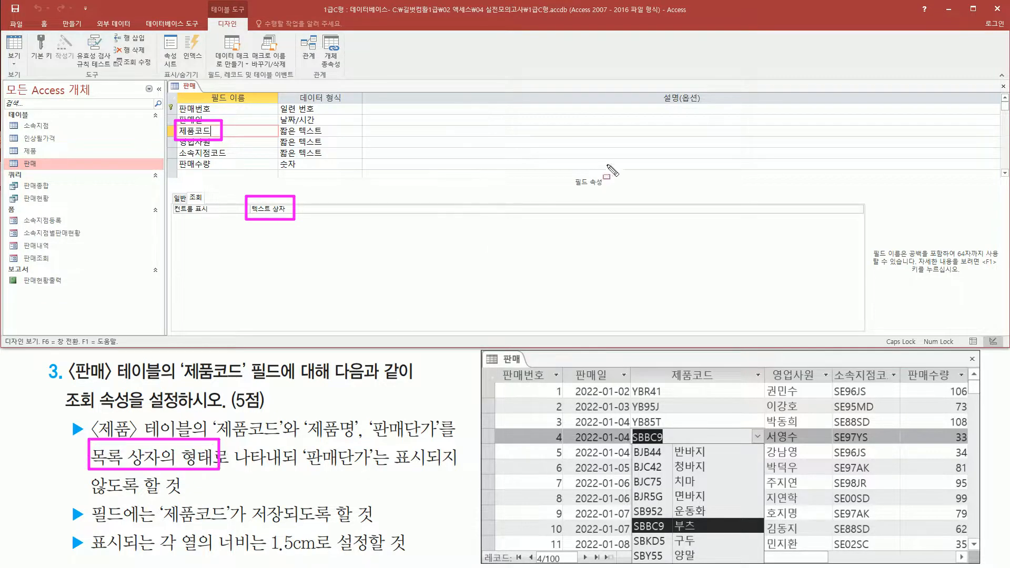
key("Escape")
left_click(859, 209)
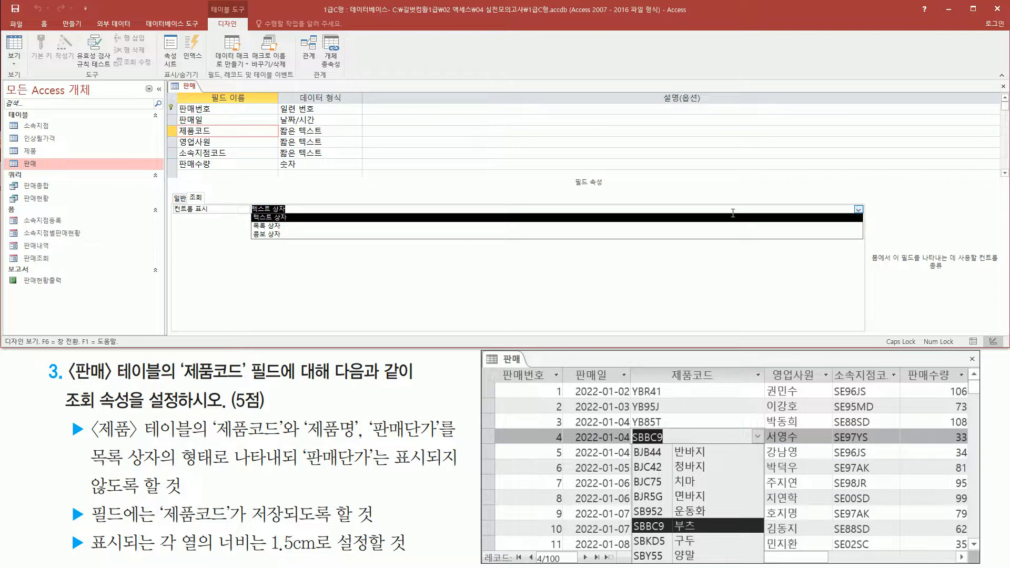
left_click(308, 226)
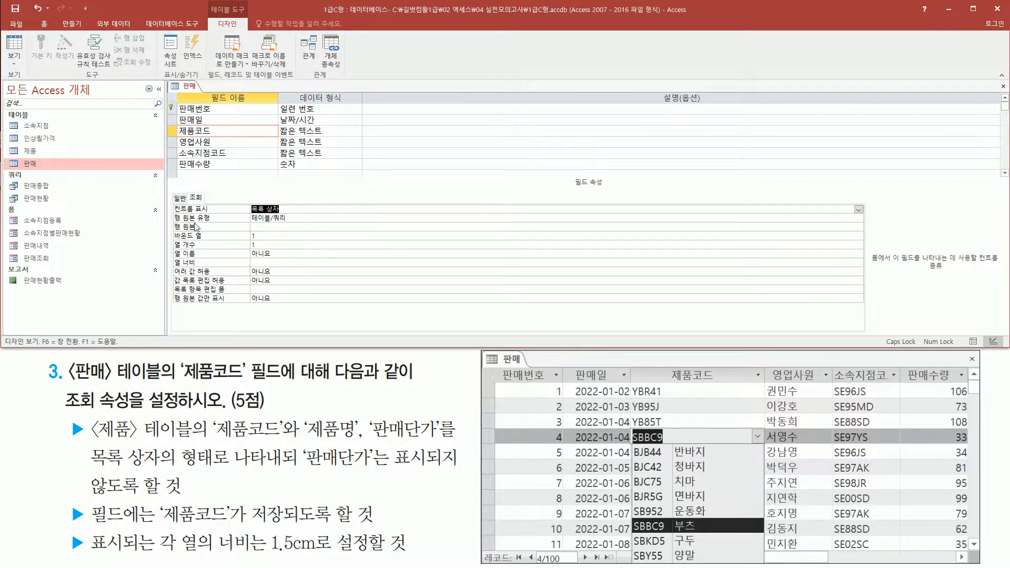
Step: Review the 행 원본 유형 and 행 원본 properties of 제품코드 against the required 제품 table list
mouse_move(172, 212)
left_mouse_down()
mouse_move(184, 260)
mouse_move(321, 311)
left_mouse_up()
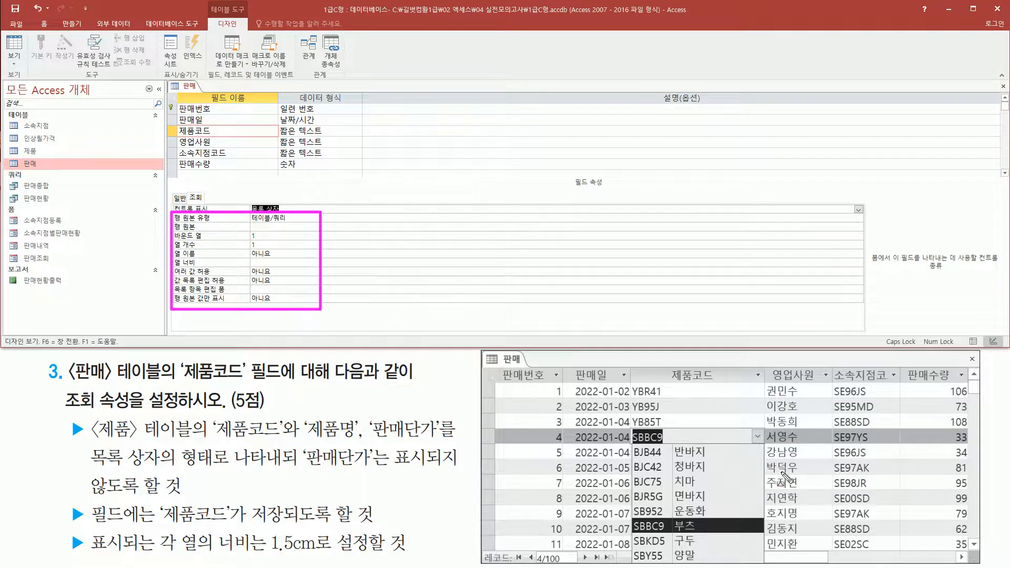
mouse_move(632, 443)
left_mouse_down()
mouse_move(632, 473)
mouse_move(726, 562)
mouse_move(764, 562)
left_mouse_up()
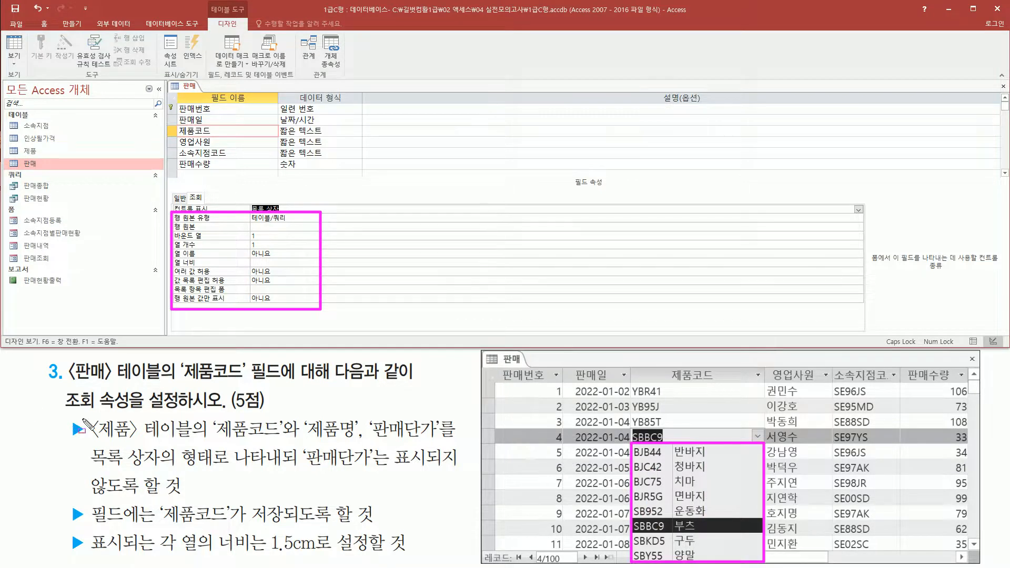
left_click_drag(90, 413, 197, 442)
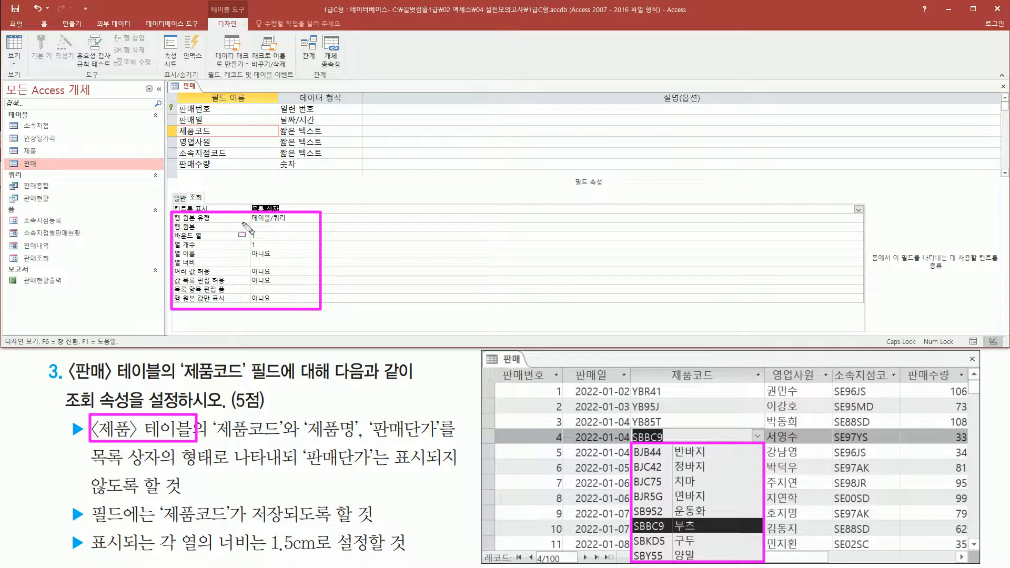
left_click_drag(248, 221, 295, 221)
left_click_drag(173, 231, 206, 233)
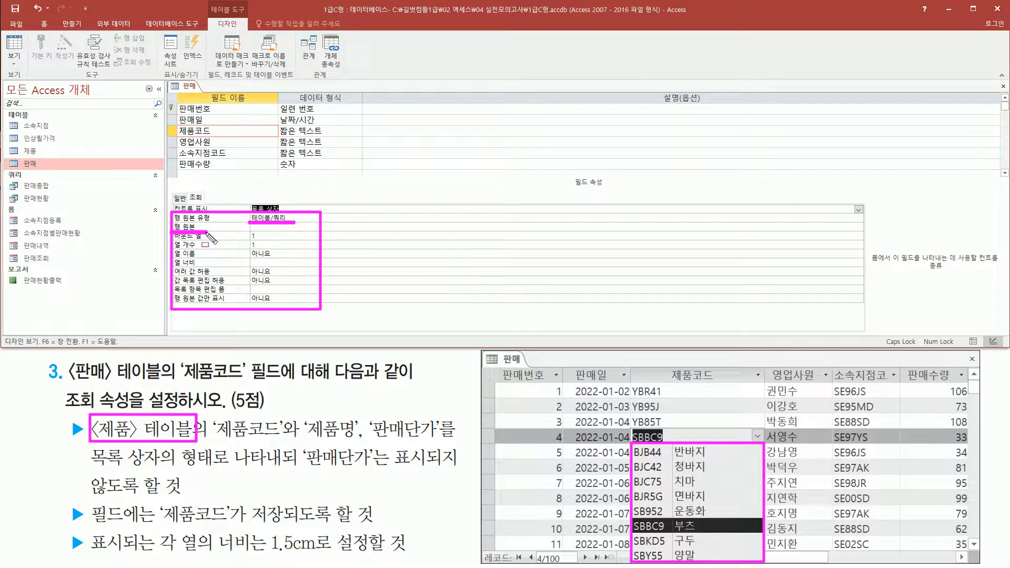
Step: Start the query builder for the 행 원본 property of 제품코드 and add the 제품 table to it
left_click(281, 227)
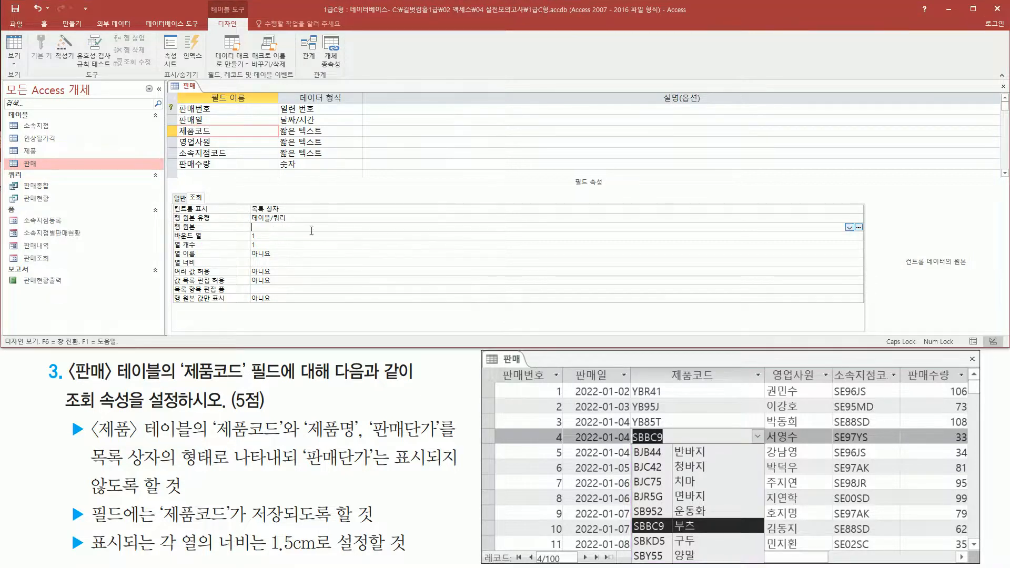
left_click_drag(851, 219, 868, 238)
left_click(858, 227)
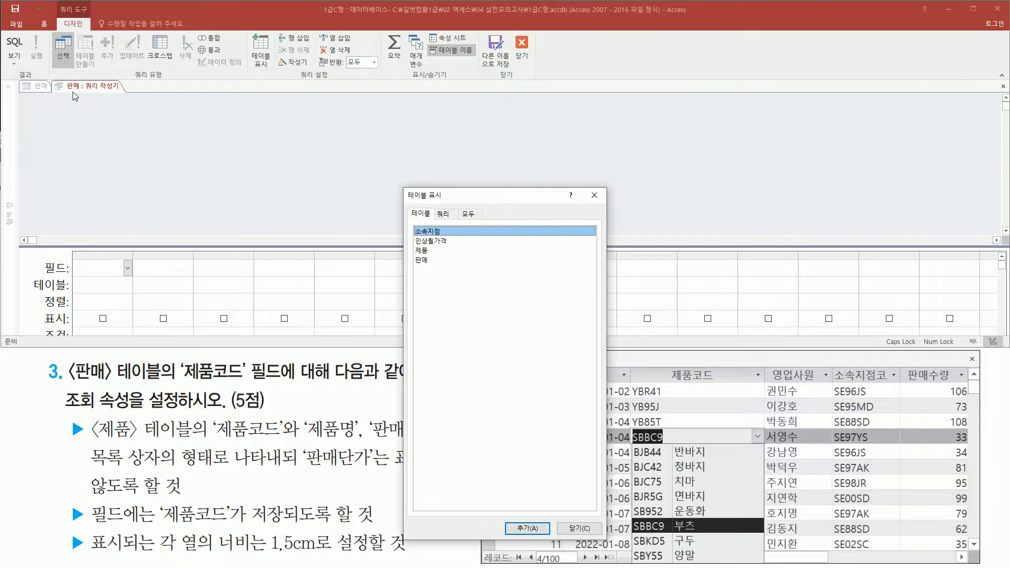
left_click_drag(67, 91, 128, 92)
left_click_drag(94, 414, 195, 443)
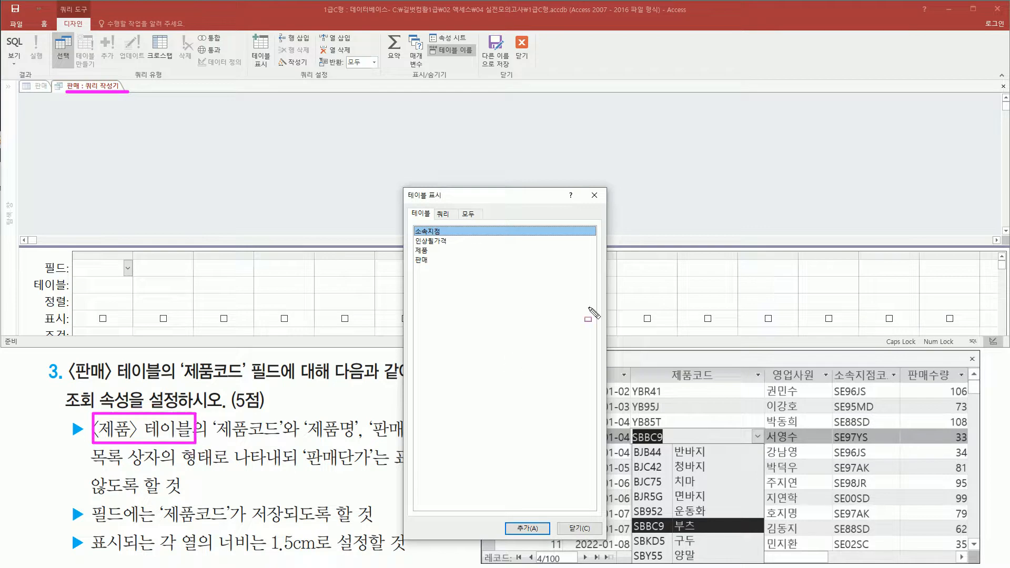
left_click(431, 251)
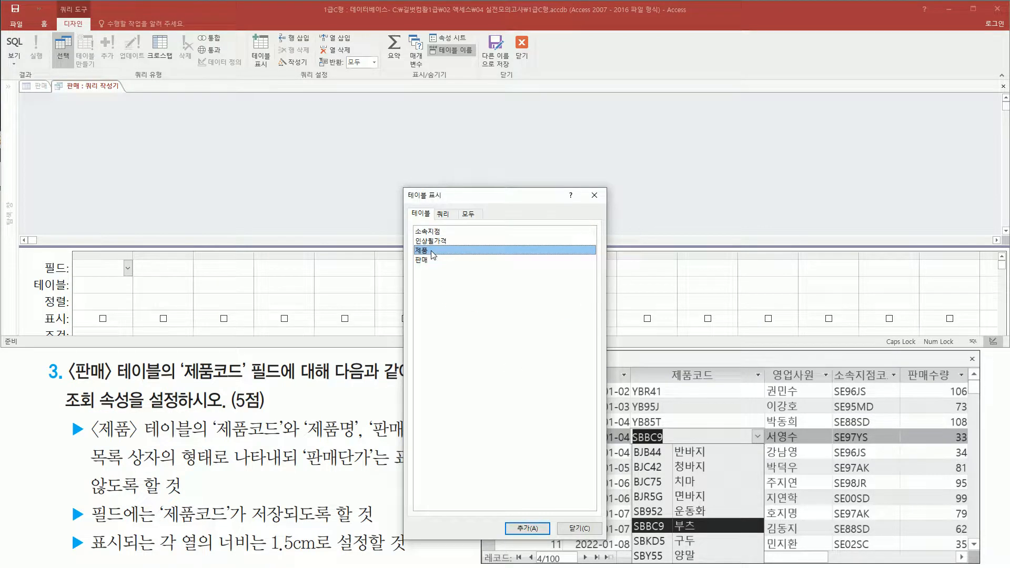
double_click(432, 251)
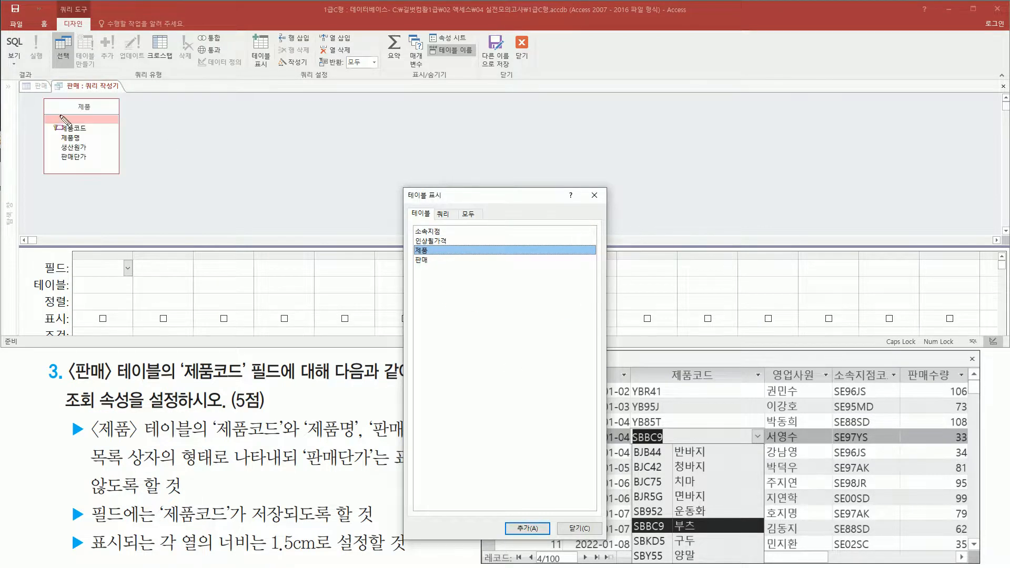
left_click_drag(40, 91, 126, 184)
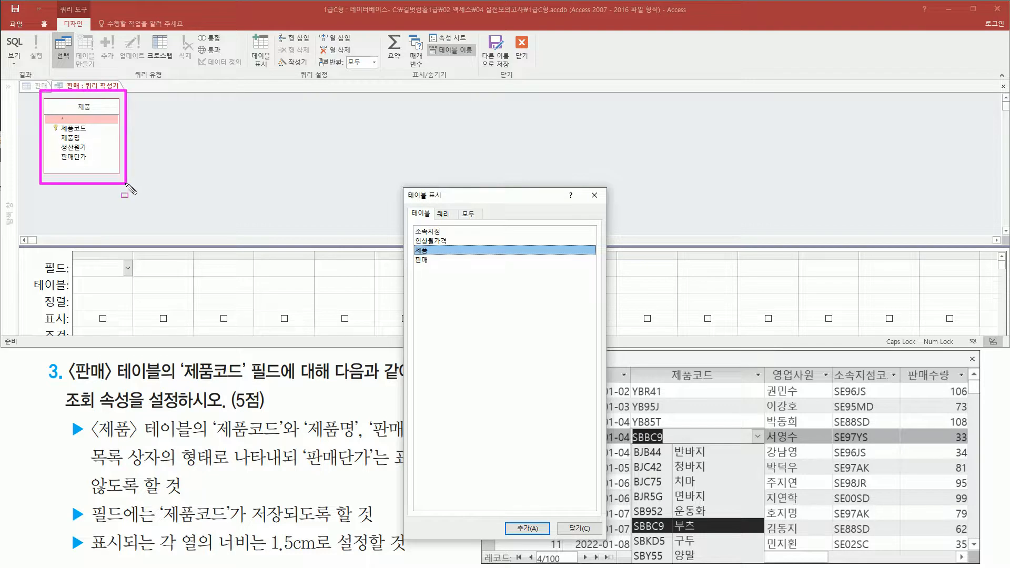
left_click_drag(583, 187, 606, 205)
left_click(595, 196)
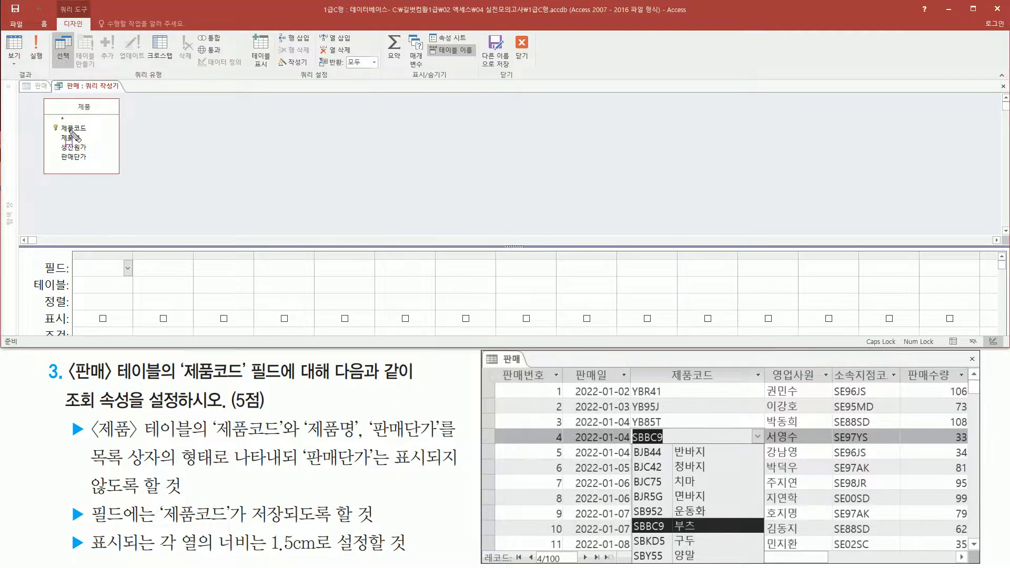
Step: Add the 제품코드, 제품명 and 판매단가 fields of the 제품 table to the query grid
mouse_move(37, 96)
left_mouse_down()
mouse_move(85, 158)
mouse_move(128, 179)
left_mouse_up()
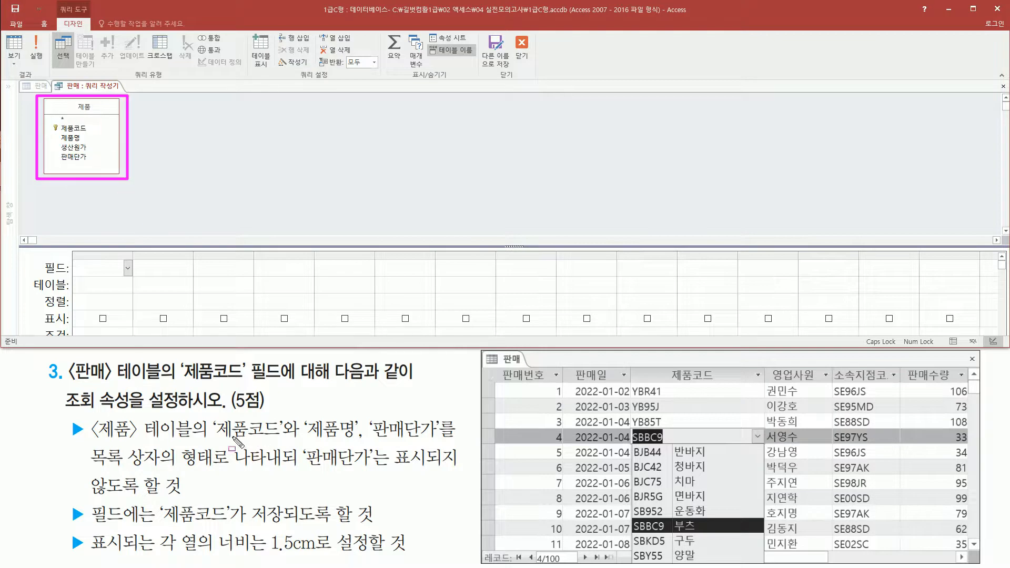
left_click_drag(212, 442, 451, 440)
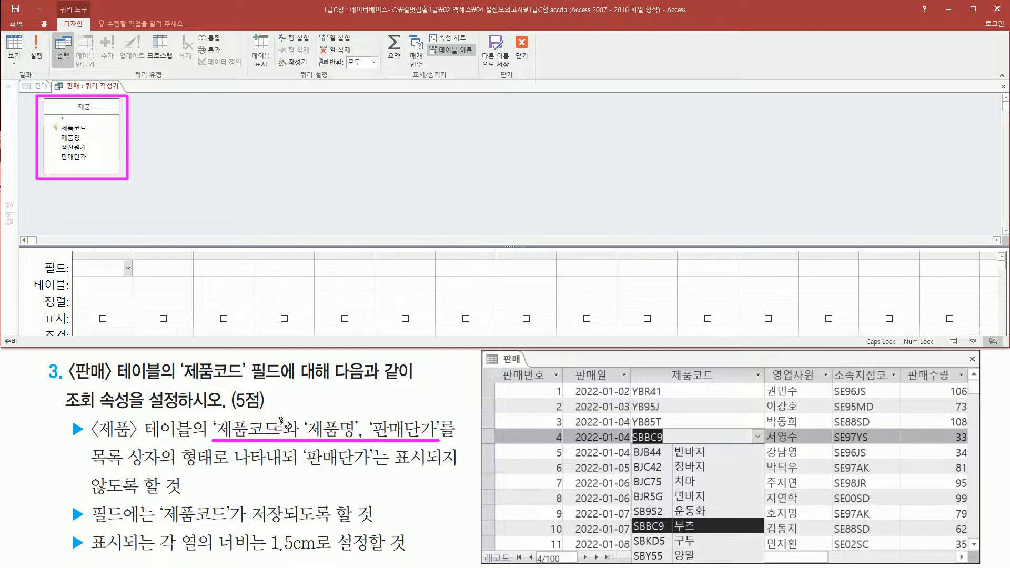
key("Escape")
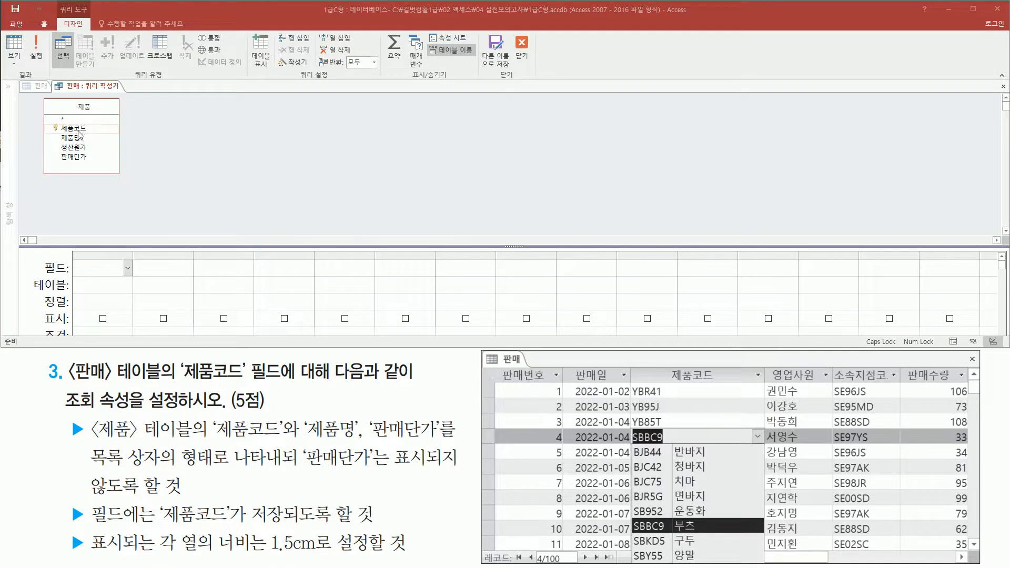
left_click(80, 129)
double_click(81, 130)
left_click(79, 139)
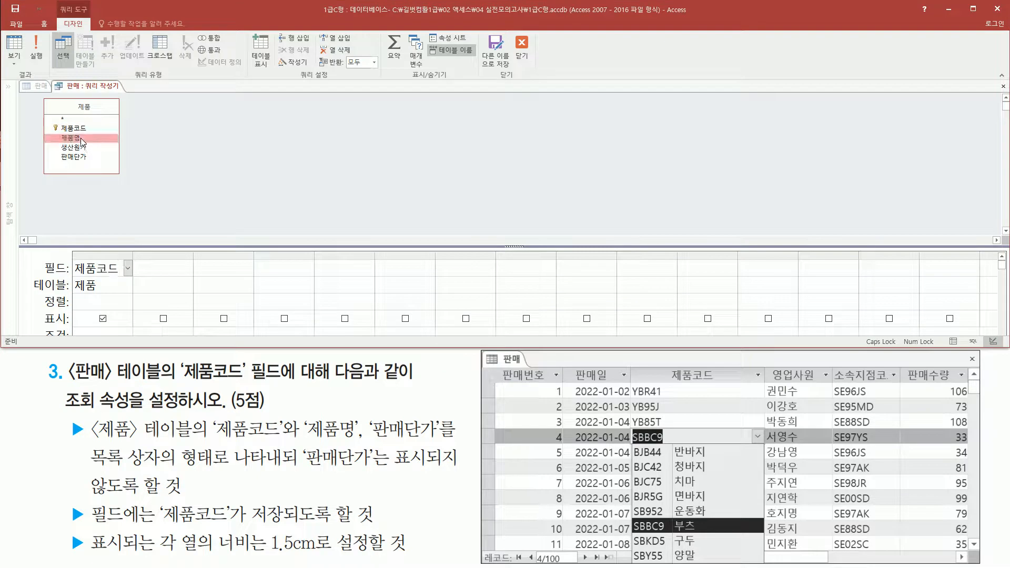
double_click(81, 139)
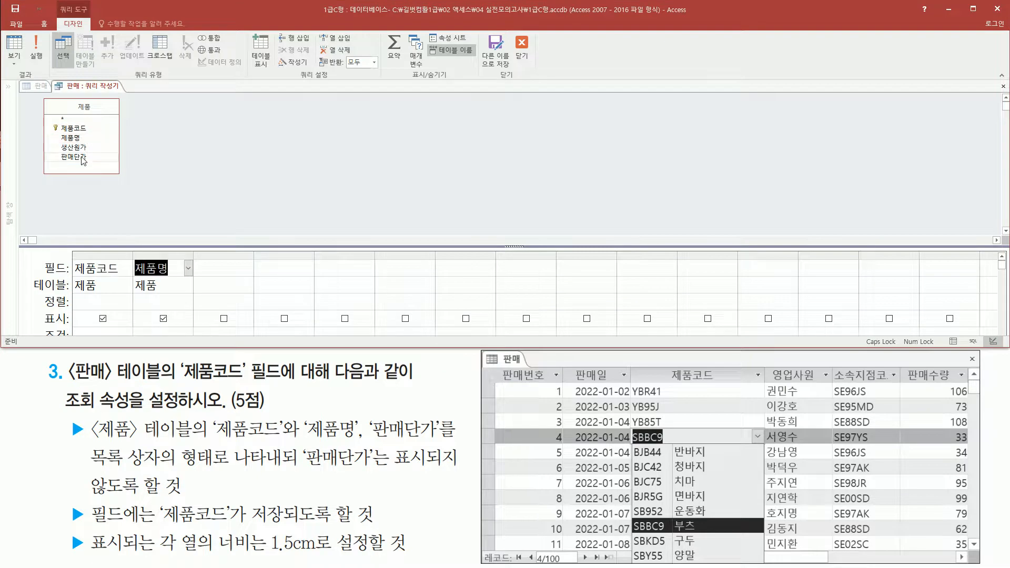
left_click(82, 158)
double_click(82, 158)
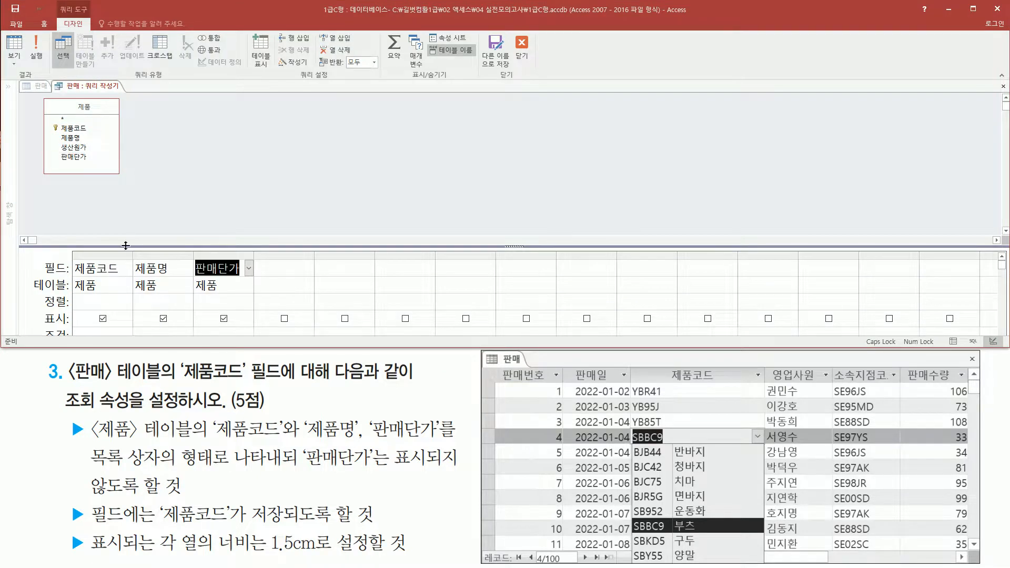
Step: Compare the order of the three query columns with the requirement that 제품코드 is the value stored in the field
left_click_drag(65, 246, 257, 308)
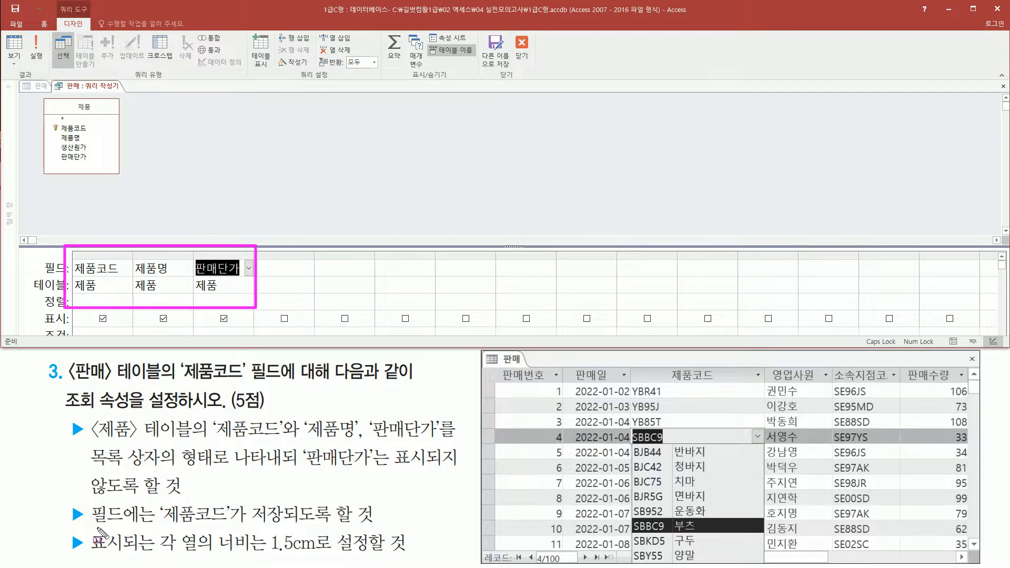
mouse_move(157, 500)
left_mouse_down()
mouse_move(169, 519)
mouse_move(246, 528)
mouse_move(384, 525)
left_mouse_up()
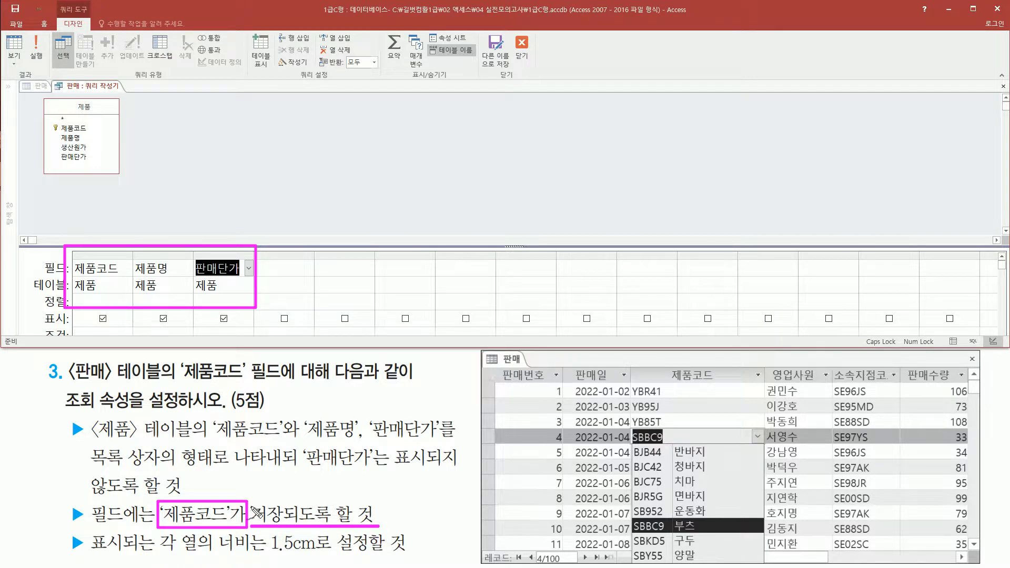
left_click_drag(108, 230, 107, 240)
mouse_move(153, 217)
left_mouse_down()
mouse_move(153, 234)
mouse_move(232, 226)
mouse_move(213, 238)
left_mouse_up()
left_click_drag(104, 293, 120, 260)
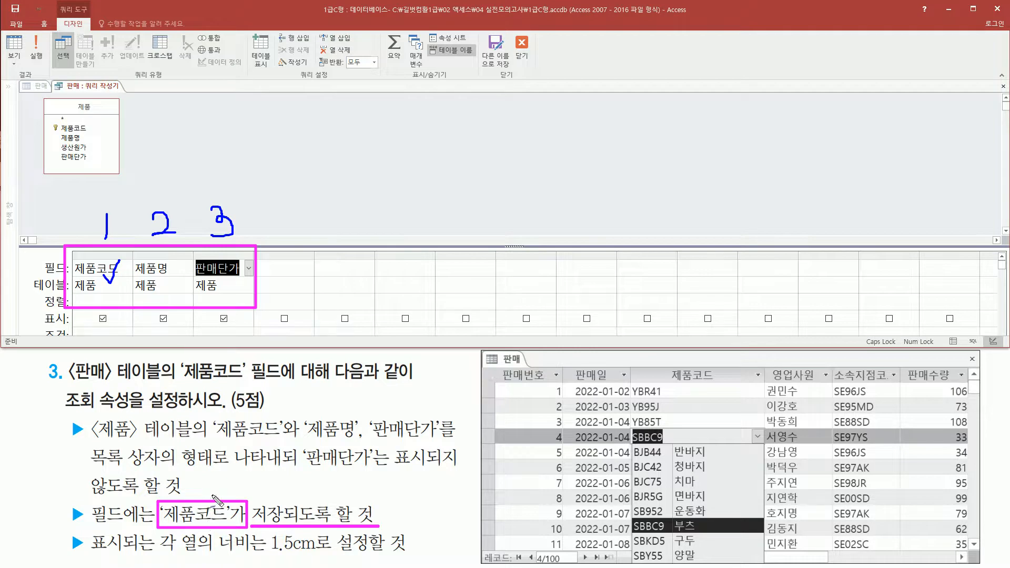
left_click_drag(192, 494, 205, 481)
key("Escape")
Step: Close the query builder and save its SQL statement into the 행 원본 property
left_click_drag(510, 31, 536, 80)
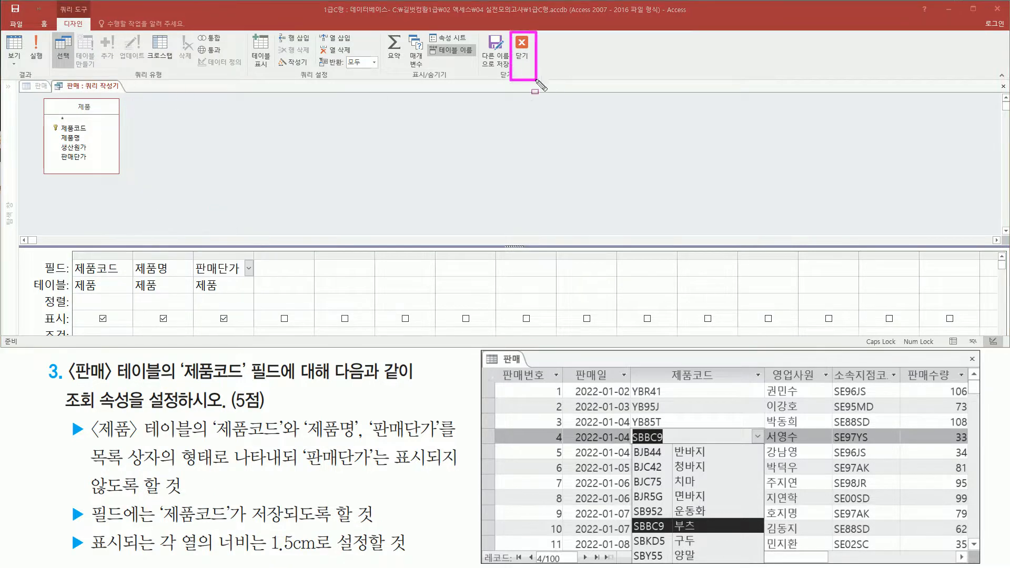
key("Escape")
left_click(522, 47)
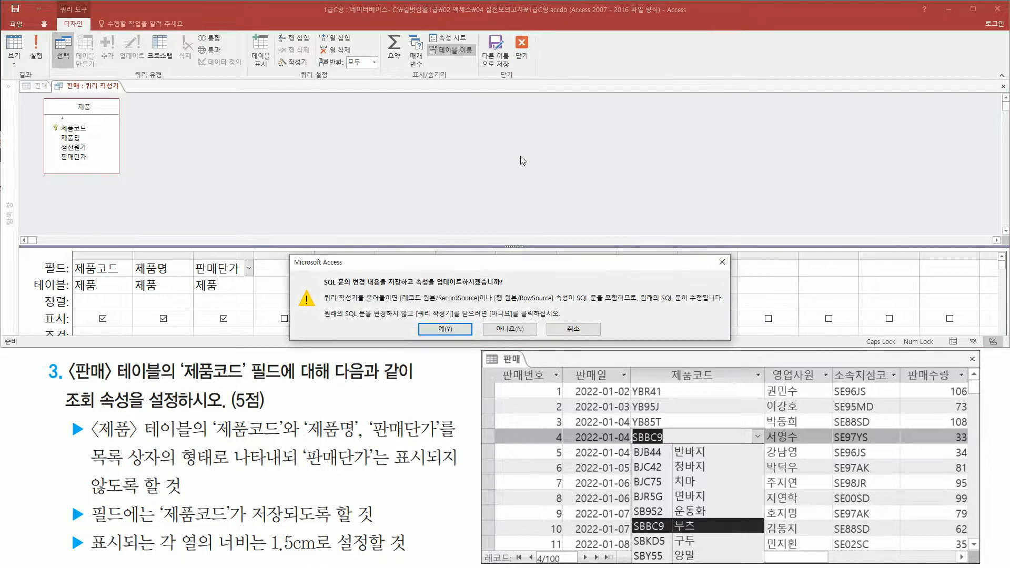
left_click_drag(431, 289, 502, 288)
left_click_drag(419, 317, 479, 352)
key("Escape")
left_click(445, 329)
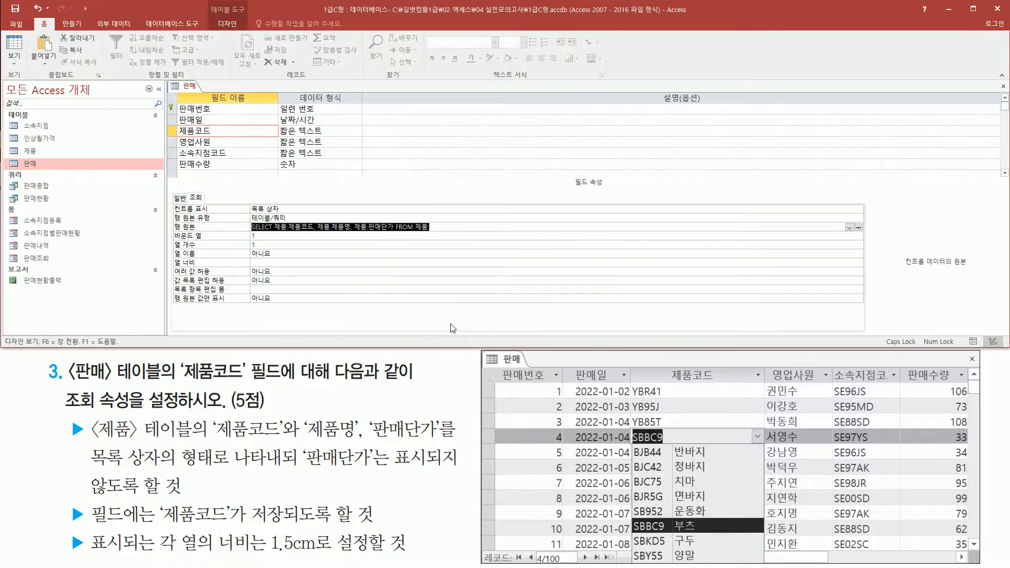
Step: Check the 행 원본 statement and the 바운드 열 property against the requirement to store 제품코드
left_click_drag(171, 220, 441, 234)
mouse_move(250, 233)
left_mouse_down()
mouse_move(444, 234)
mouse_move(441, 220)
left_mouse_up()
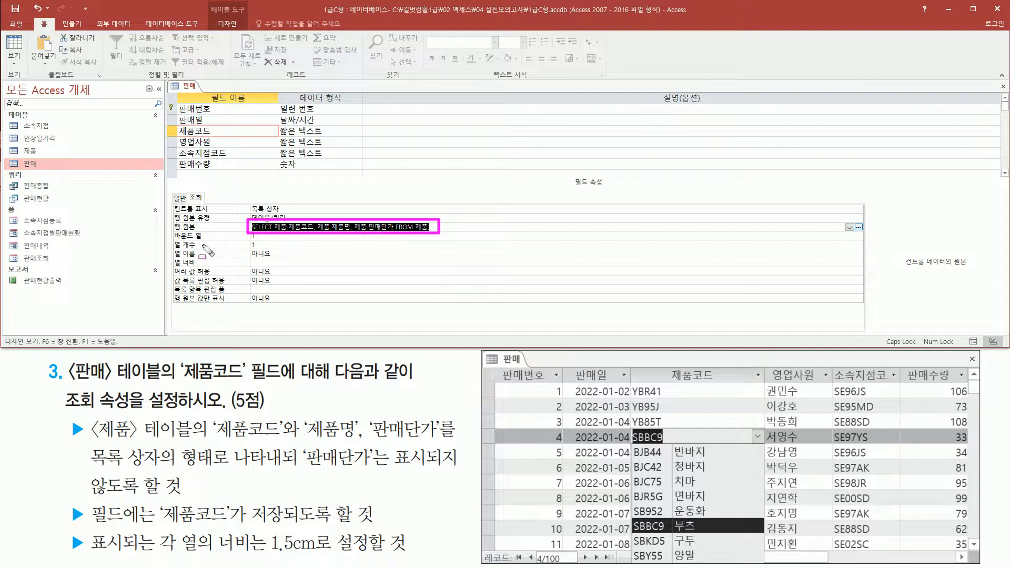
key("Escape")
left_click_drag(171, 230, 267, 240)
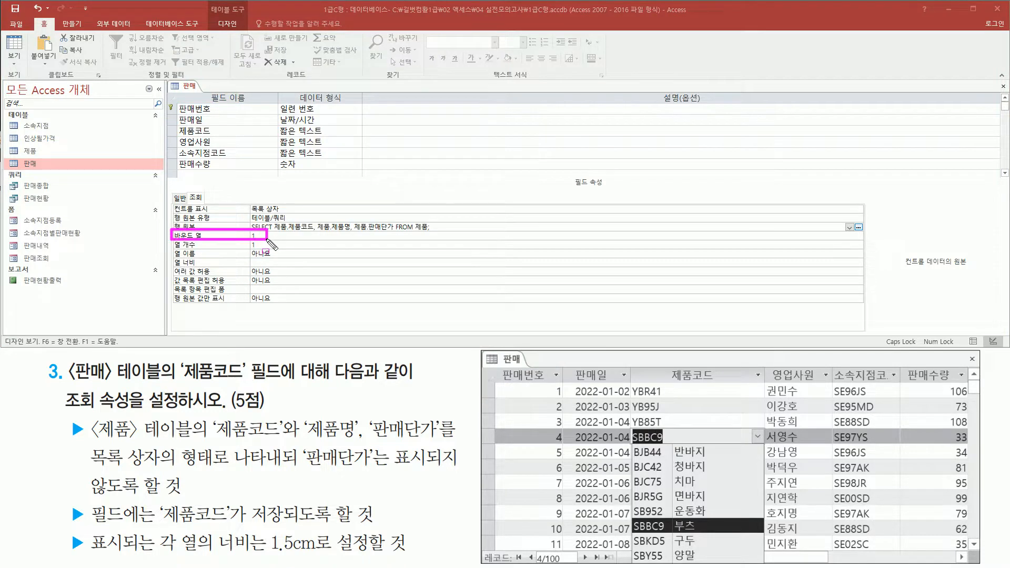
left_click_drag(87, 525, 378, 525)
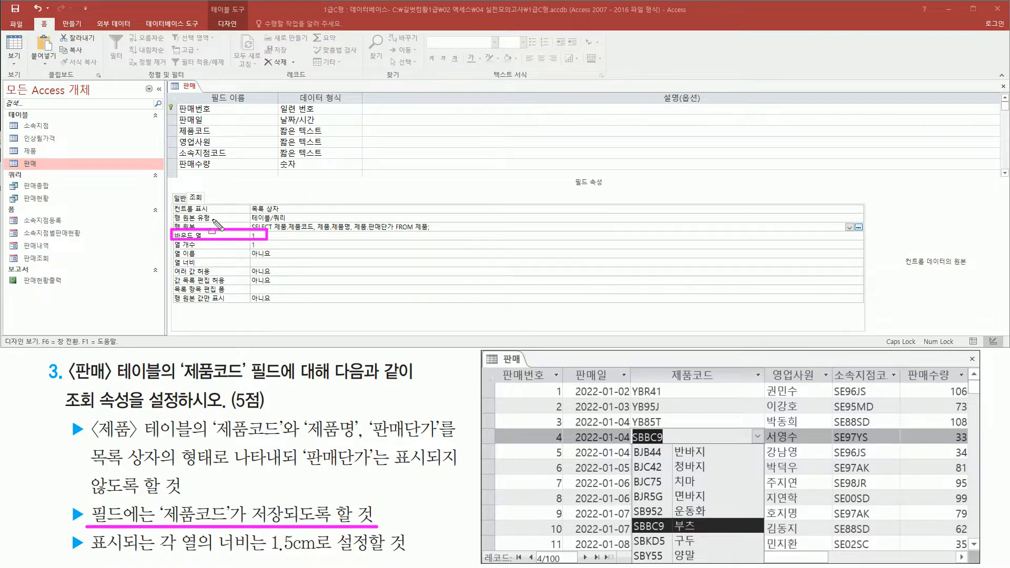
Step: Set the 열 개수 property of 제품코드 to 3 for the three required columns
left_click_drag(174, 250, 265, 251)
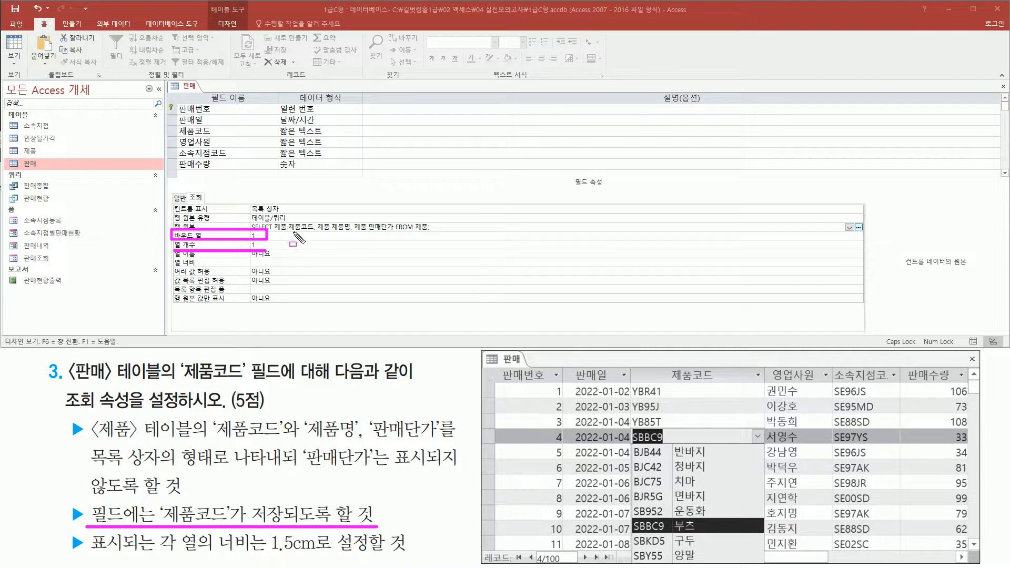
left_click_drag(209, 440, 445, 442)
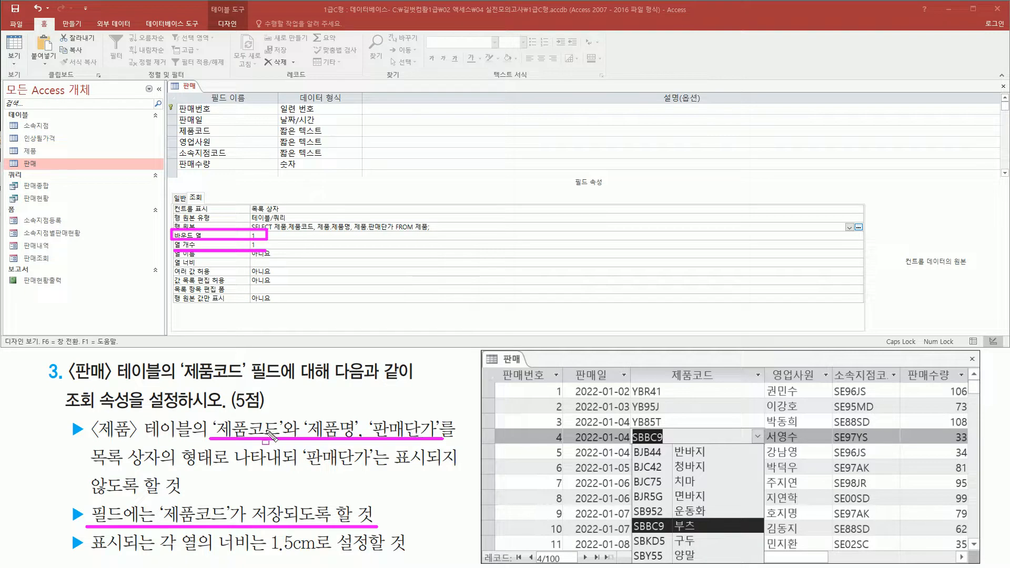
key("Escape")
left_click(279, 243)
type("3")
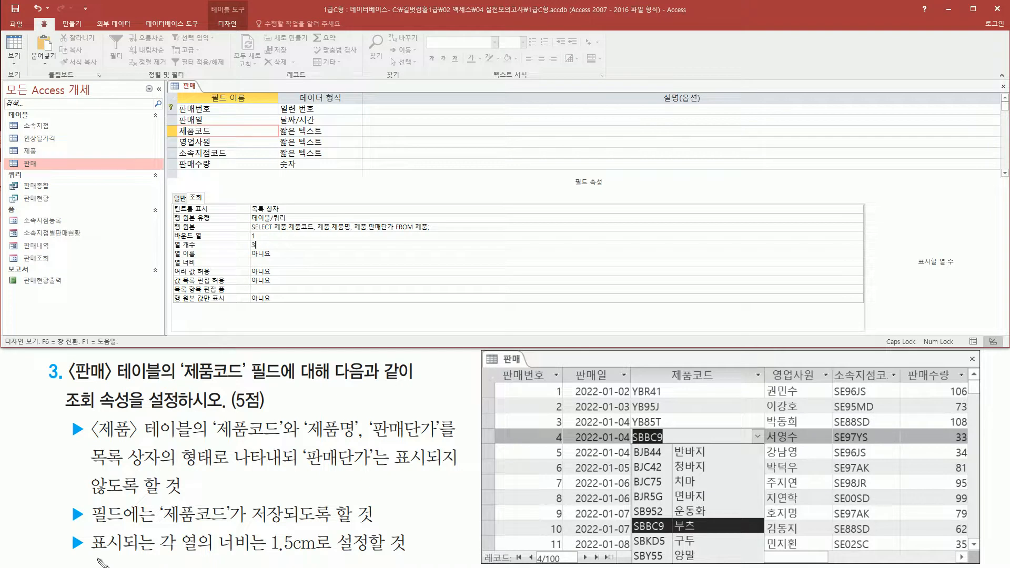
Step: Set the 열 너비 property of 제품코드 to 1.5;1.5;1.5 and check the applied column widths
left_click_drag(87, 555, 418, 558)
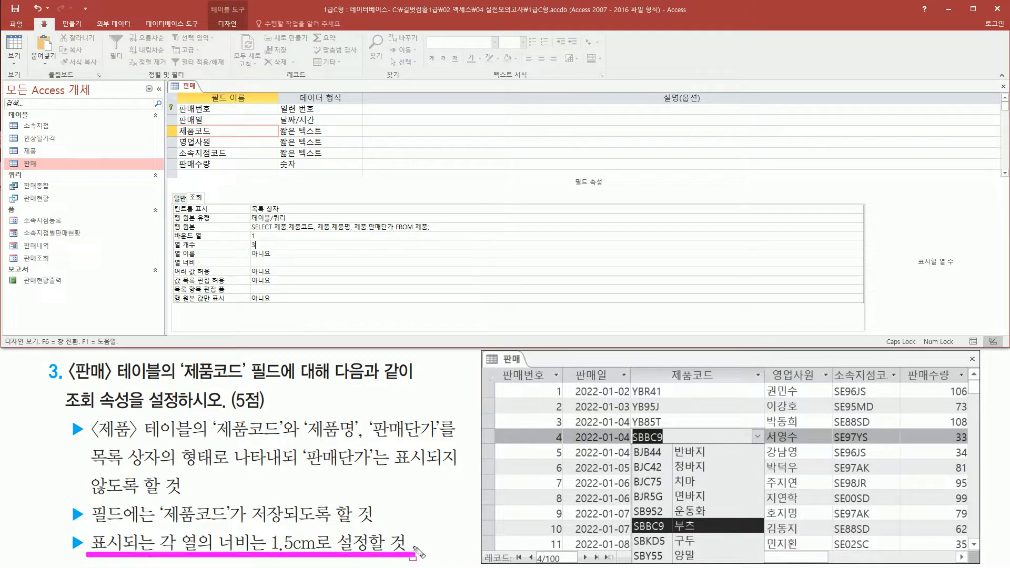
left_click_drag(176, 257, 203, 270)
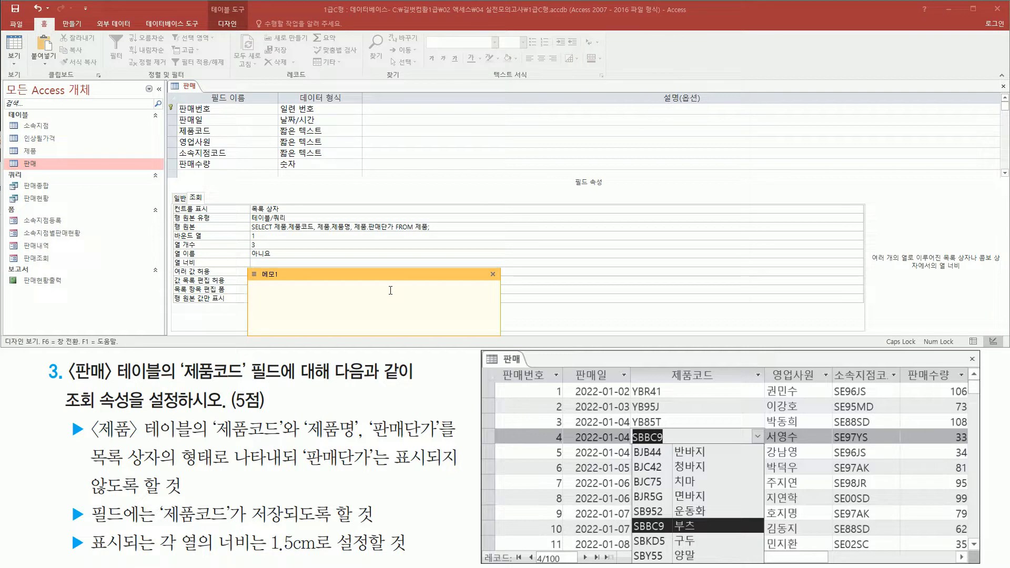
type("1.5;1.5;1.5")
left_click(290, 265)
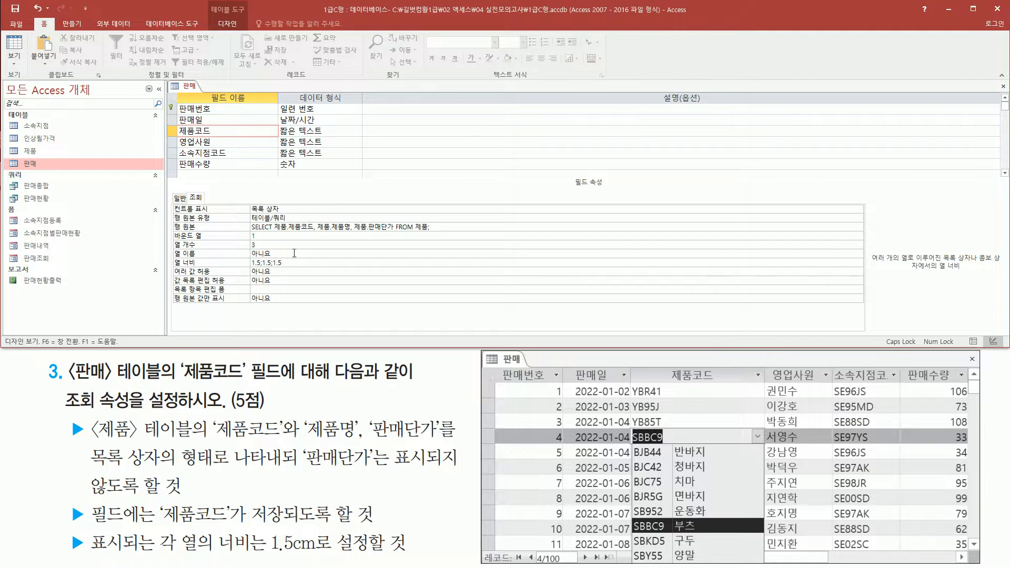
left_click(294, 253)
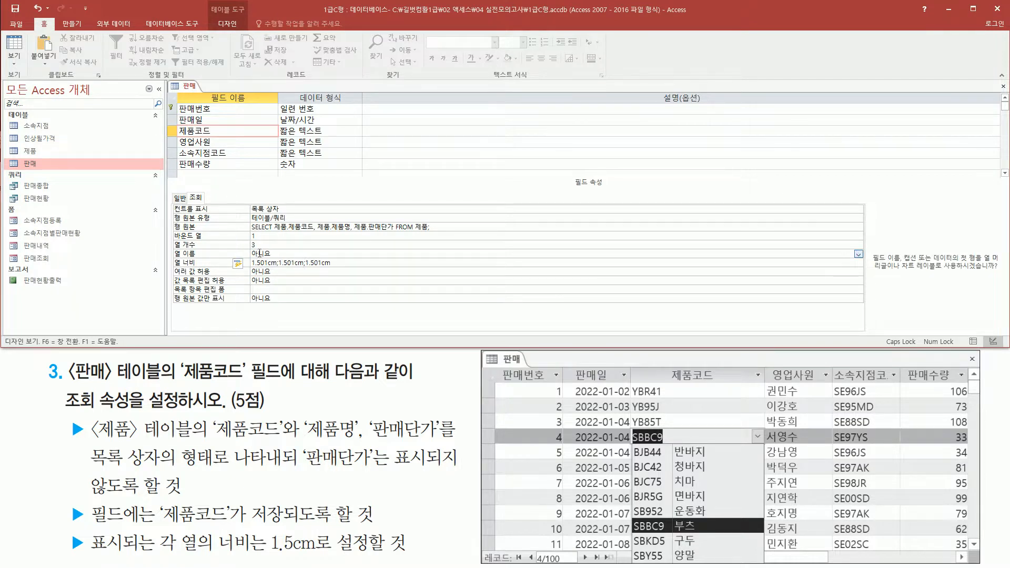
left_click_drag(250, 268, 337, 269)
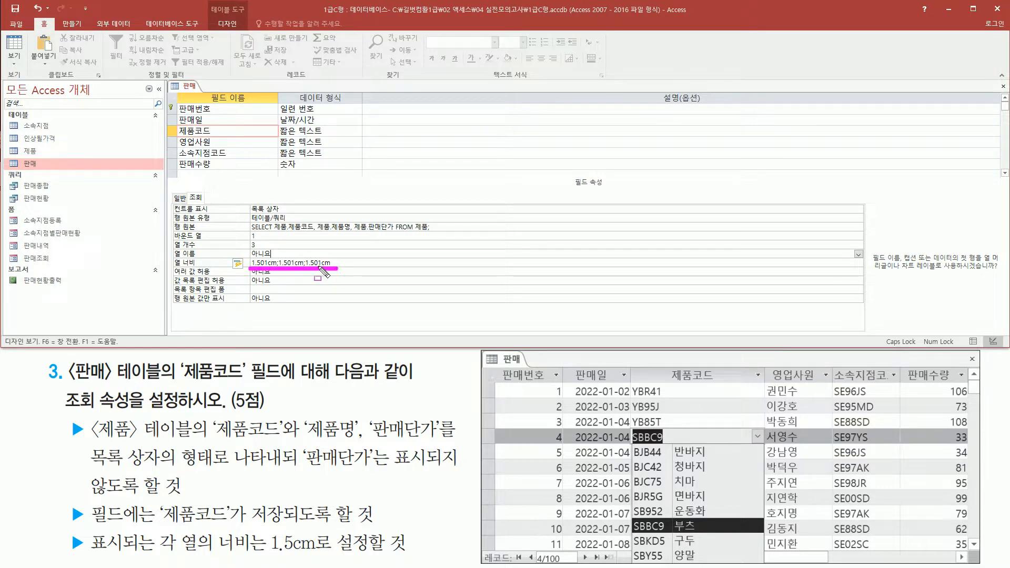
key("Escape")
left_click(342, 267)
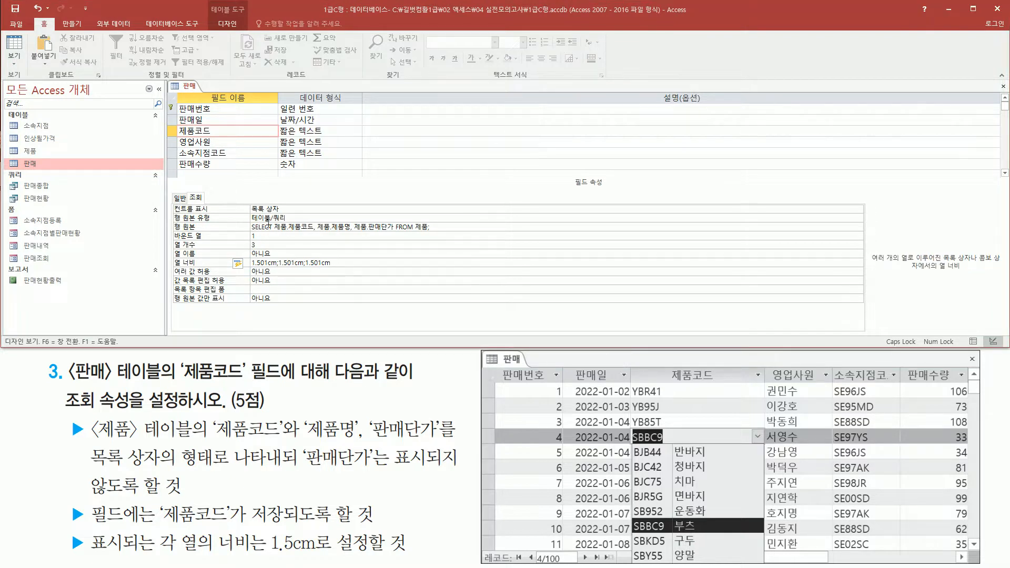
Step: Switch the 판매 table to datasheet view and save the design changes
right_click(184, 88)
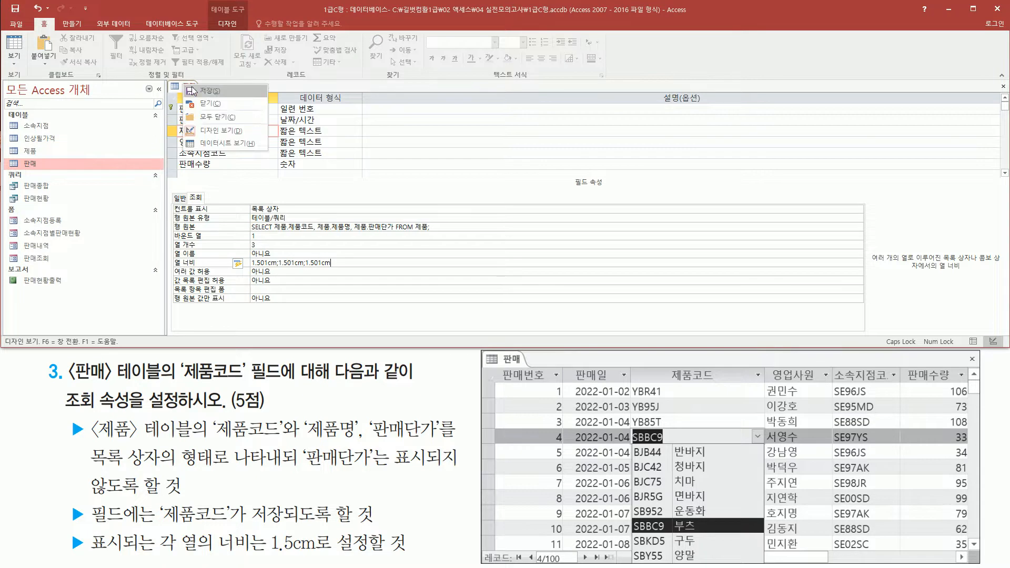
left_click(227, 143)
mouse_move(458, 300)
left_mouse_down()
mouse_move(521, 312)
mouse_move(476, 332)
mouse_move(505, 331)
left_mouse_up()
key("Escape")
left_click(477, 321)
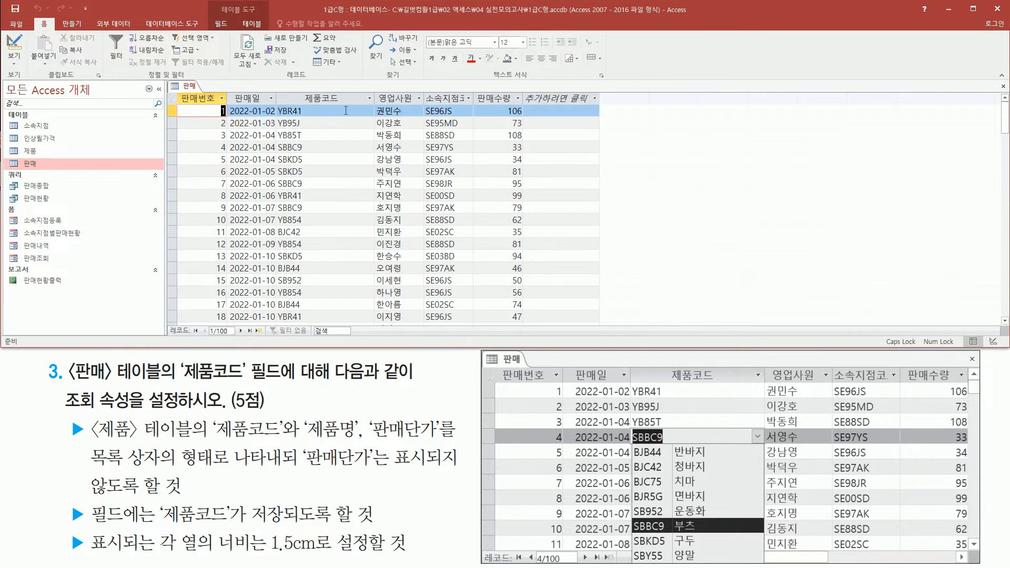
Step: Expand the 제품코드 list in the first record of the 판매 table to check its columns
left_click(346, 110)
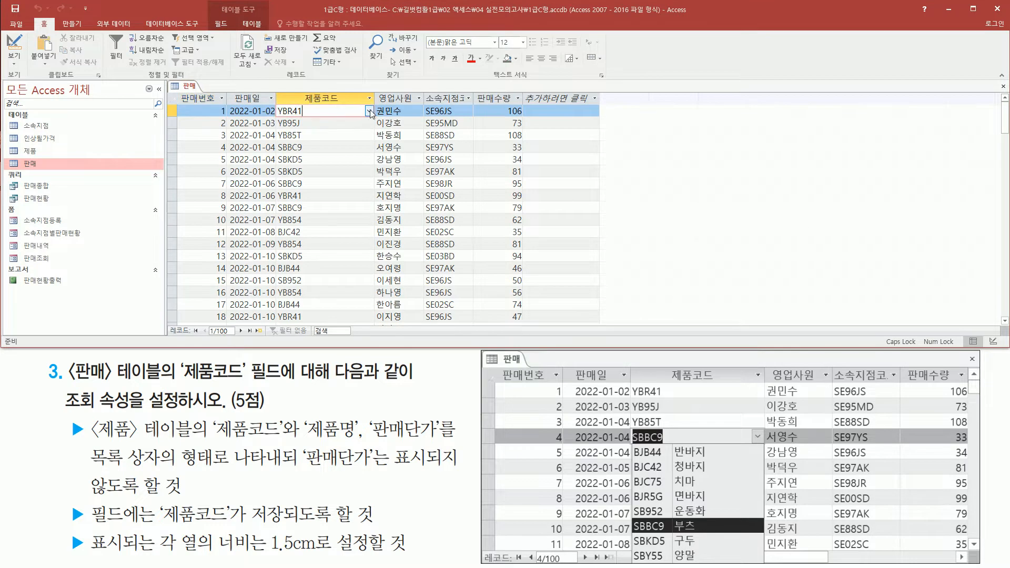
left_click(370, 112)
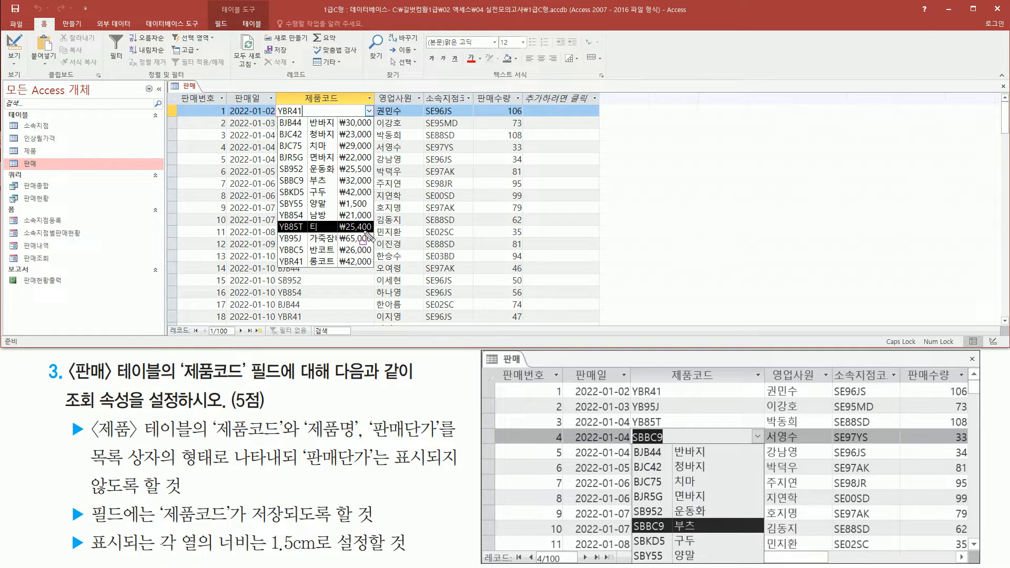
left_click_drag(209, 438, 438, 440)
mouse_move(89, 464)
left_mouse_down()
mouse_move(295, 465)
mouse_move(305, 481)
mouse_move(466, 470)
left_mouse_up()
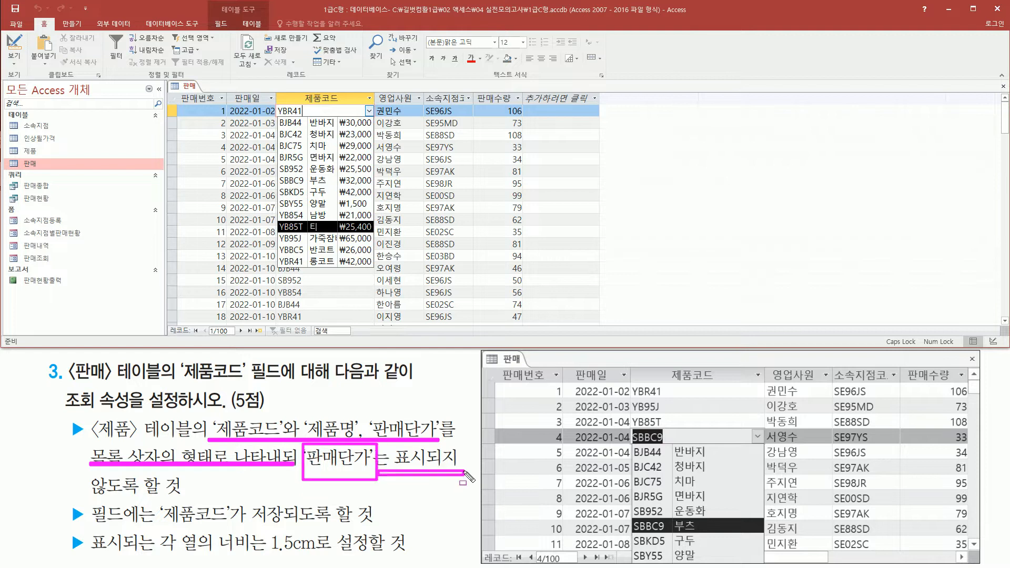
left_click_drag(84, 494, 180, 493)
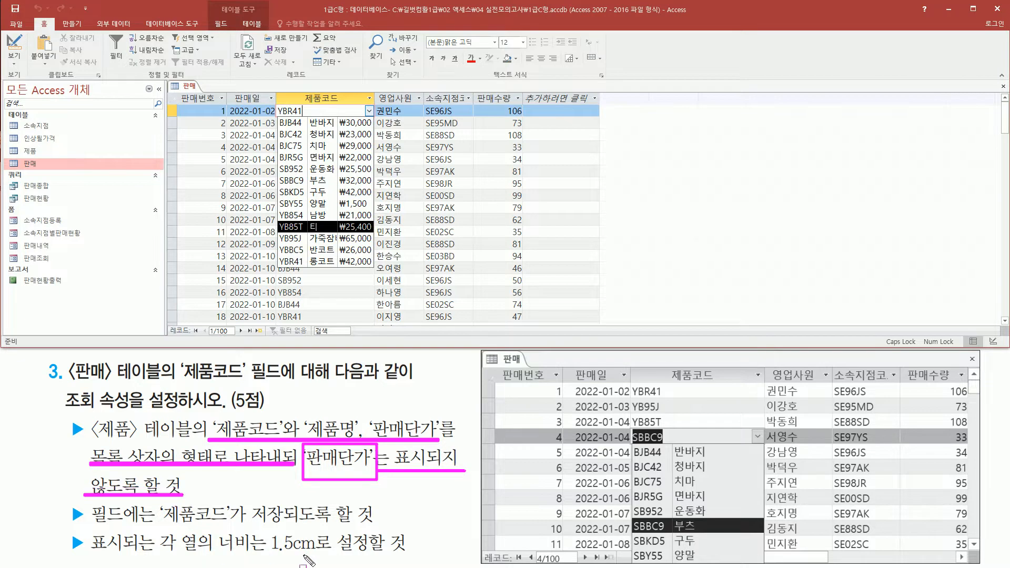
left_click_drag(156, 553, 330, 554)
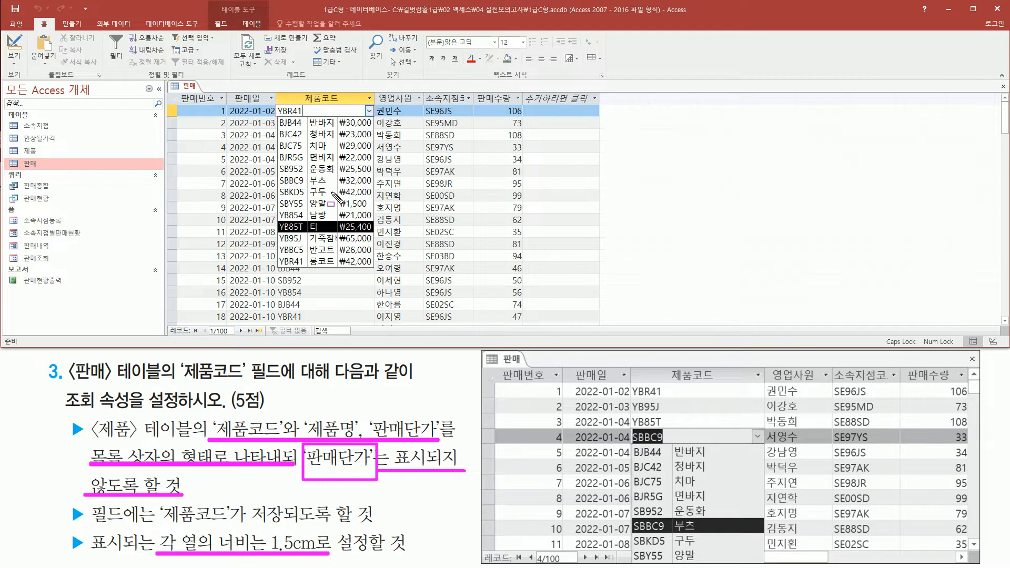
left_click_drag(341, 117, 374, 270)
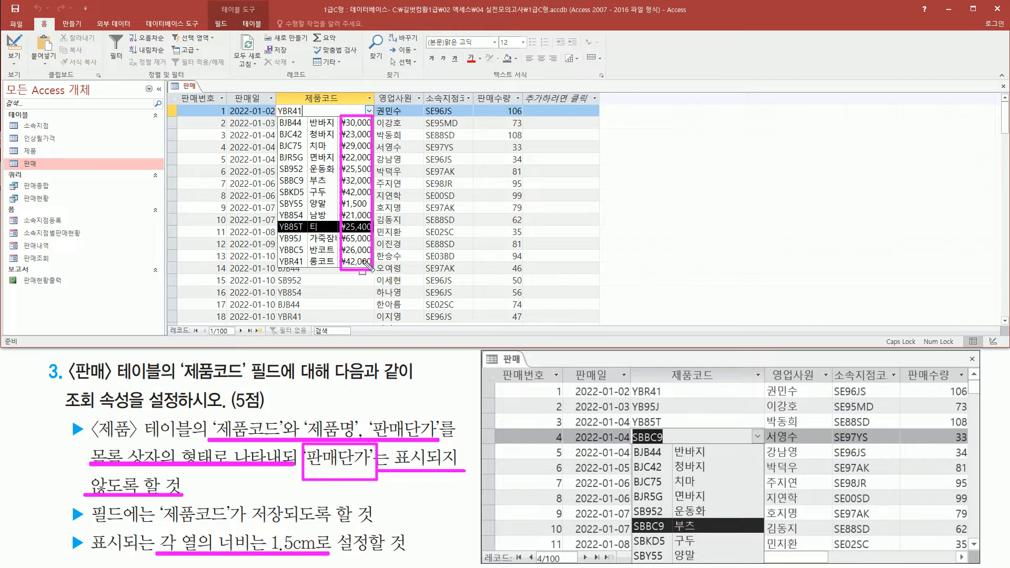
key("Escape")
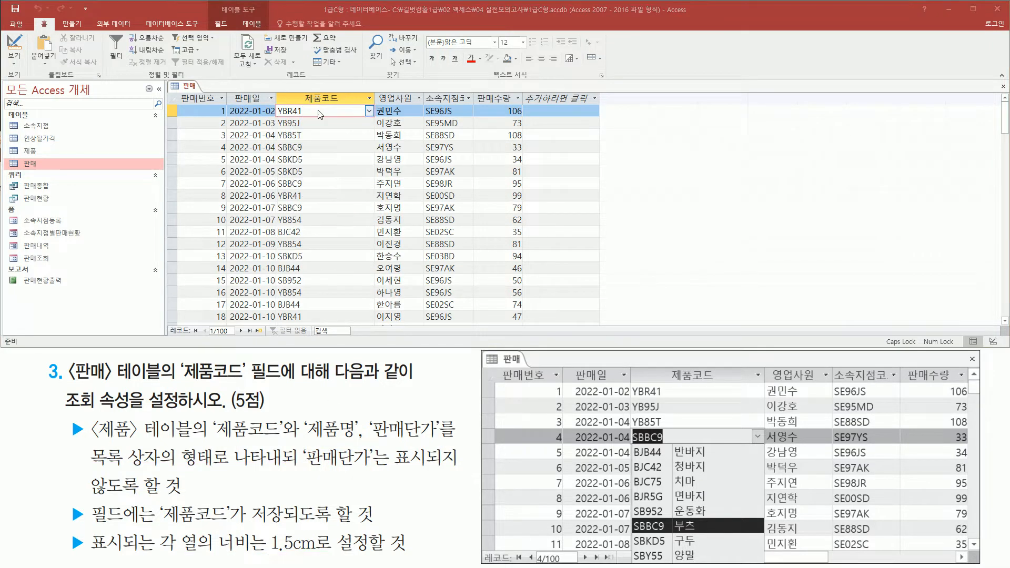
Step: Switch the 판매 table back to design view to edit the 제품코드 lookup properties
right_click(319, 114)
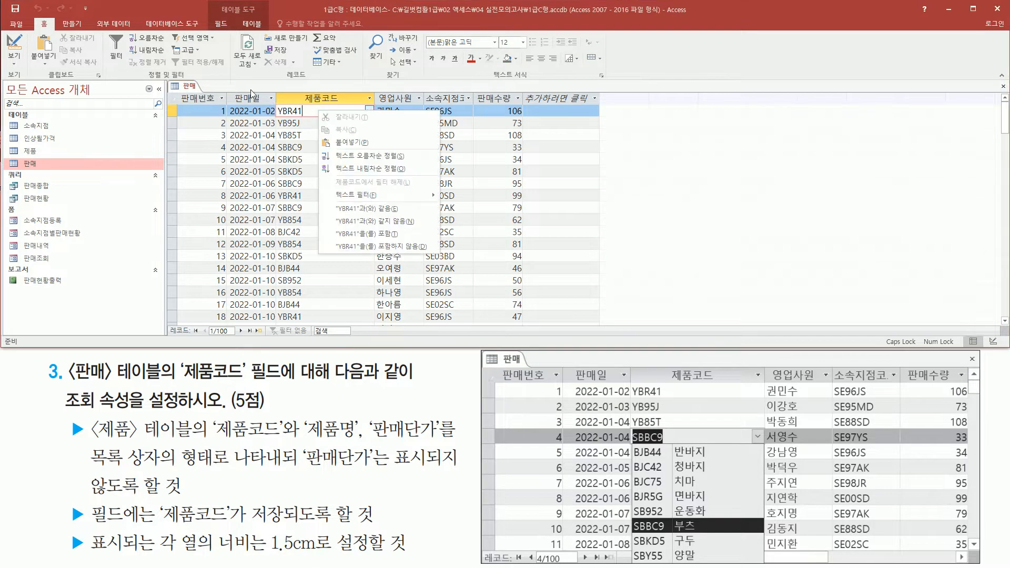
right_click(199, 84)
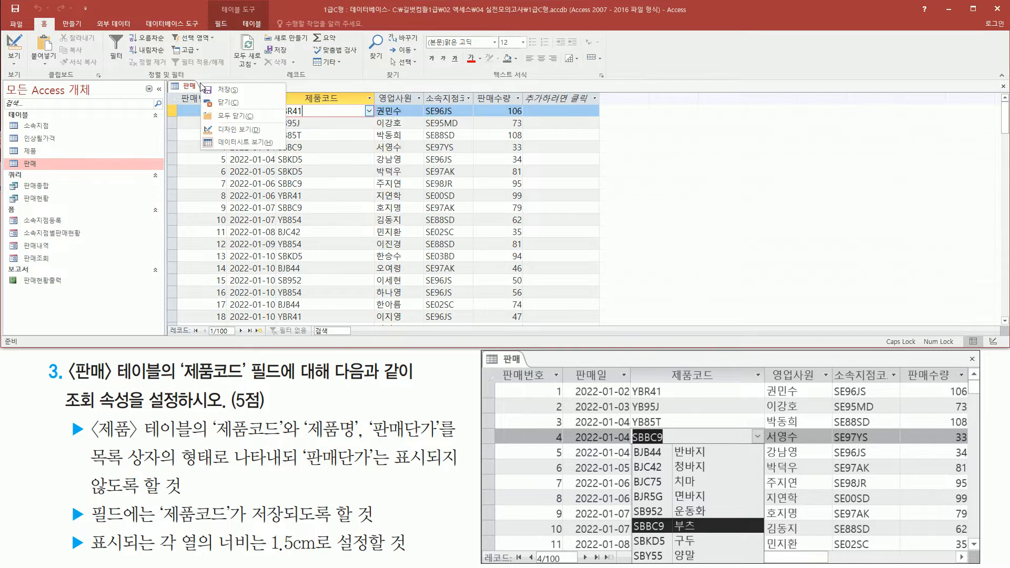
left_click(232, 130)
left_click(437, 285)
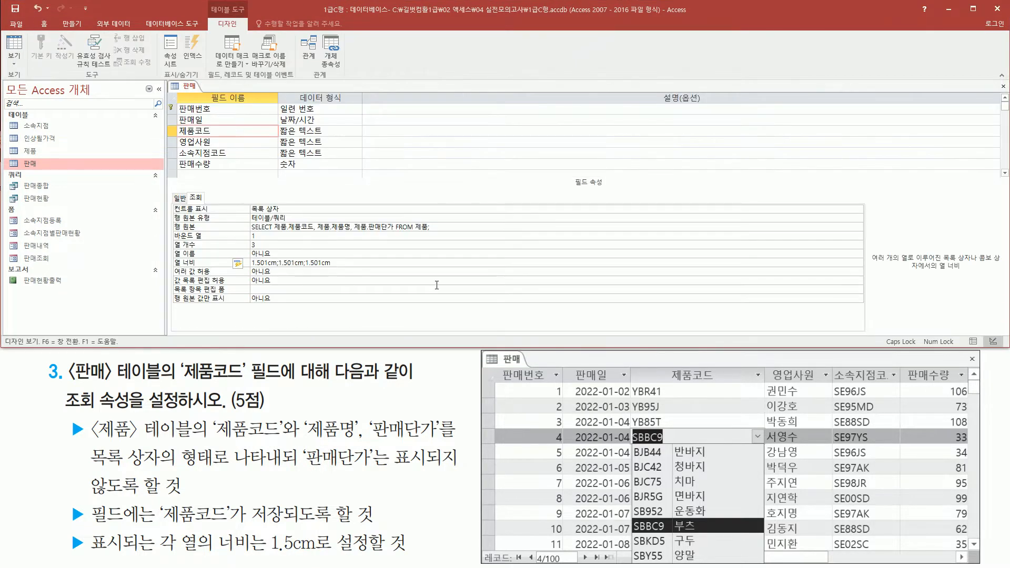
left_click_drag(310, 268, 327, 268)
left_click_drag(298, 467, 461, 467)
left_click_drag(88, 495, 189, 495)
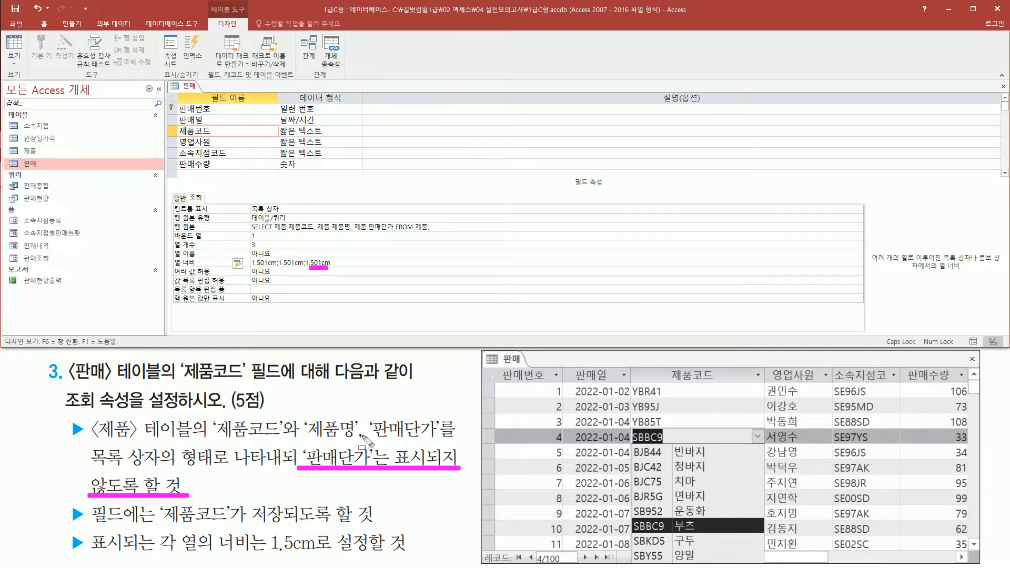
key("Escape")
Step: Set the third column width in the 열 너비 property of 제품코드 to 0cm to hide 판매단가
left_click(308, 262)
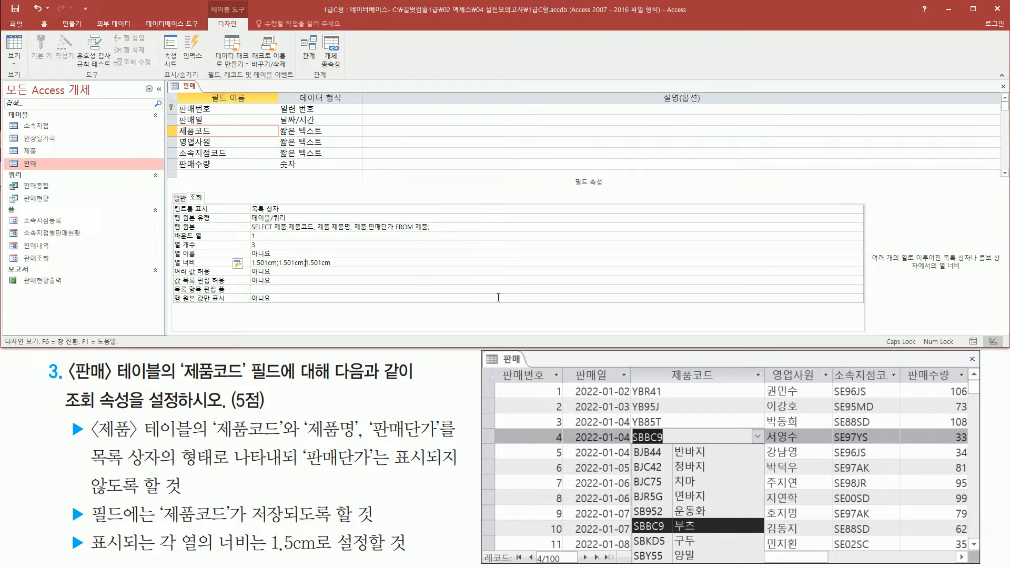
key("ctrl+shift+Left")
key("Delete")
left_click(342, 269)
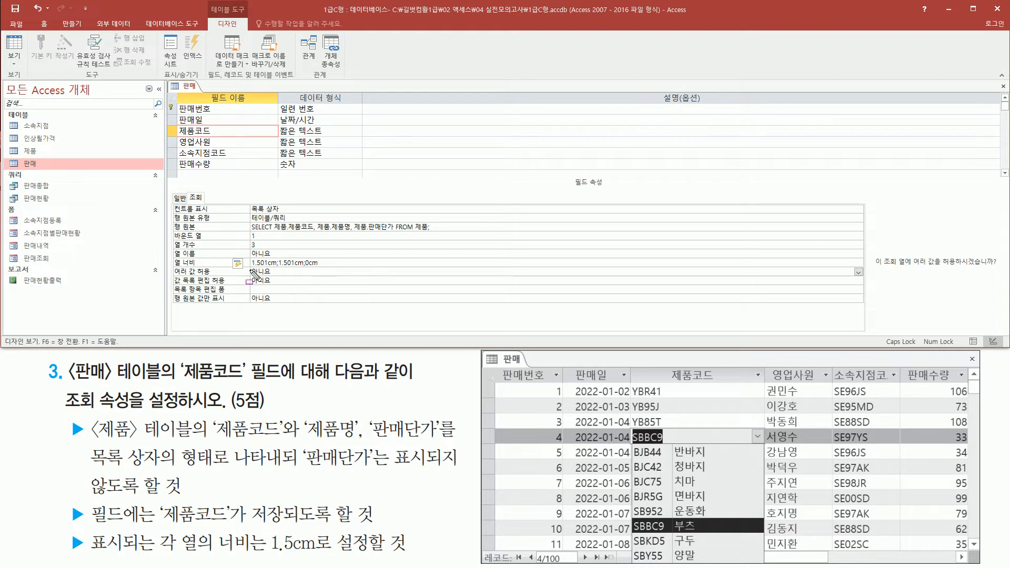
left_click_drag(250, 270, 325, 270)
key("Escape")
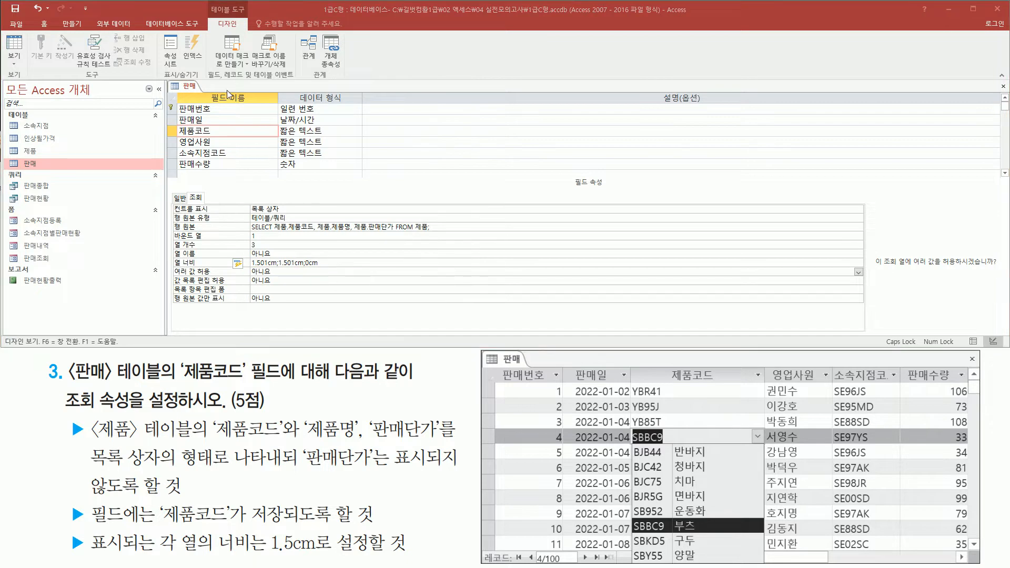
Step: Save the changed column widths and show the 판매 table in datasheet view
right_click(187, 90)
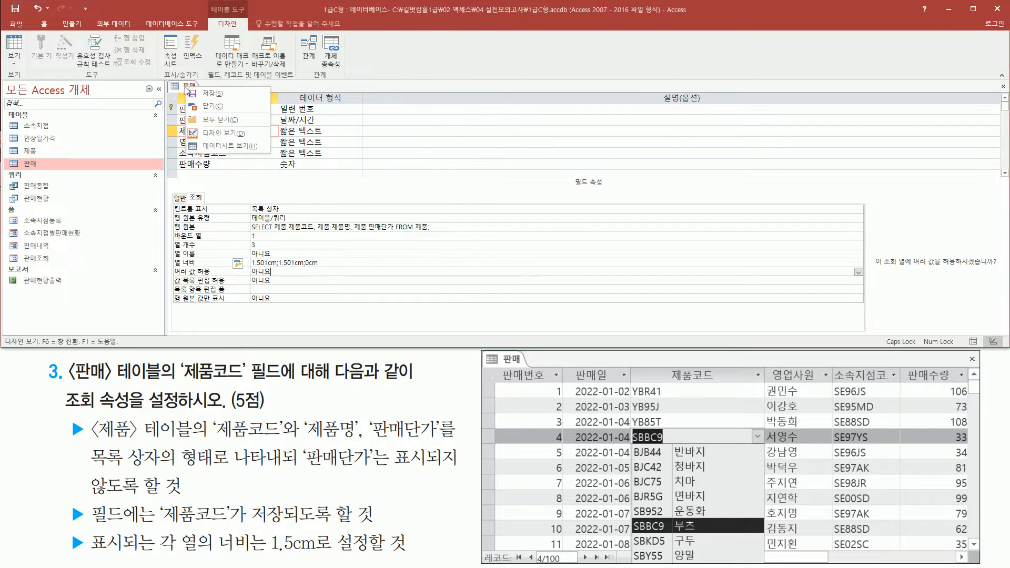
left_click(215, 146)
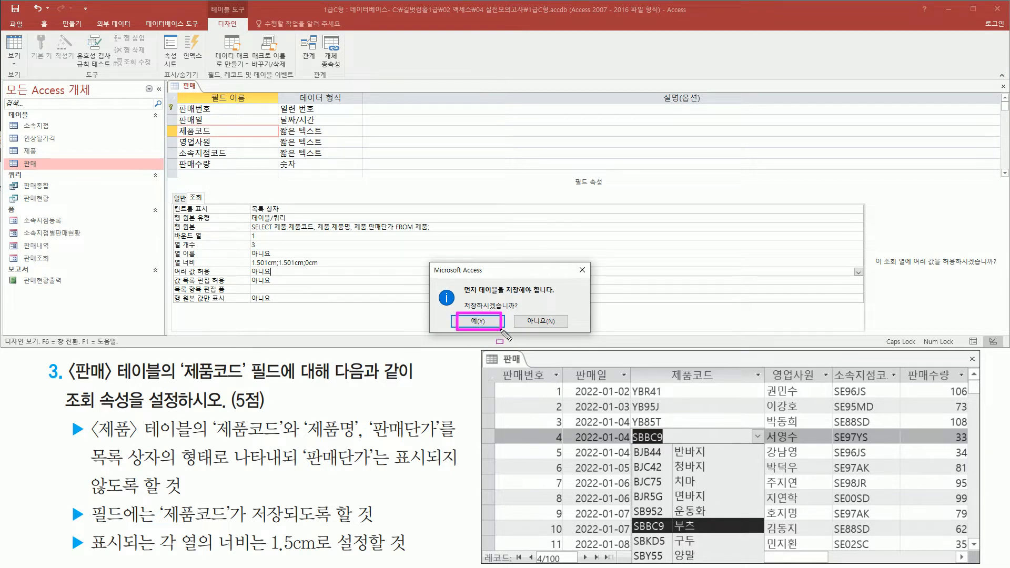
left_click(476, 324)
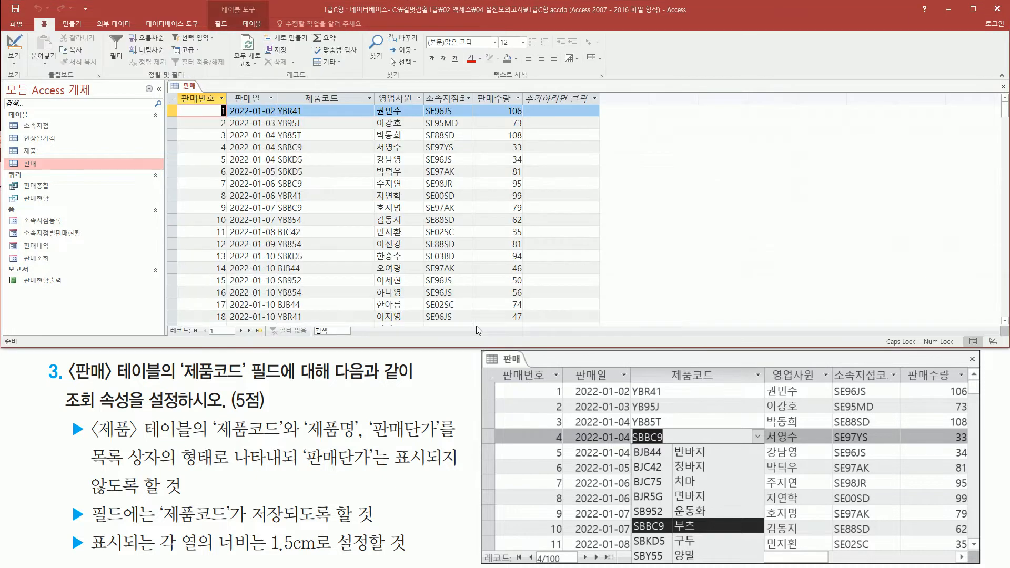
Step: Expand the first record's 제품코드 list and check whether 판매단가 is hidden as the exercise requires
left_click(358, 111)
left_click(371, 111)
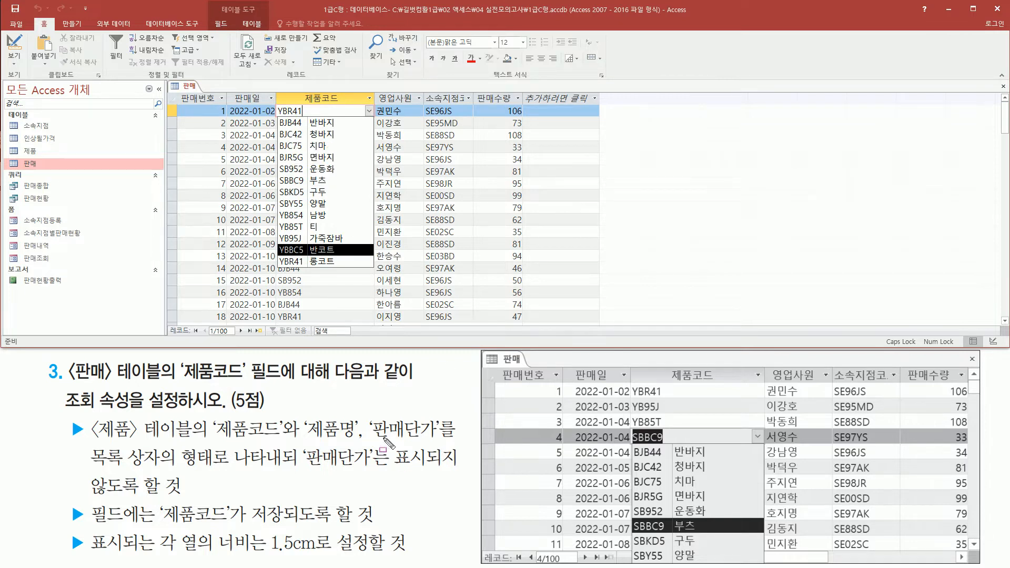
left_click_drag(368, 441, 445, 442)
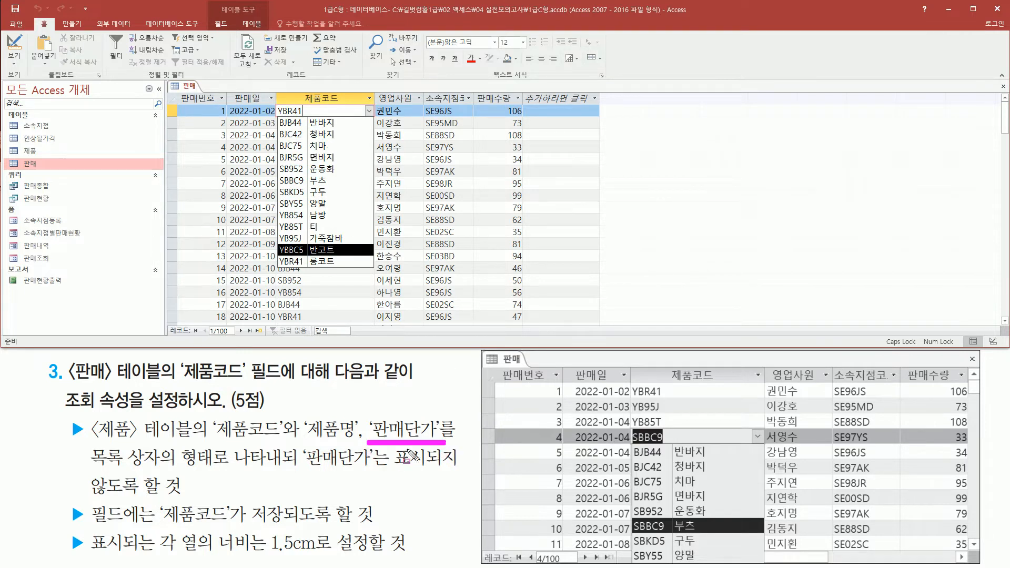
left_click_drag(303, 471, 462, 471)
left_click_drag(92, 496, 185, 497)
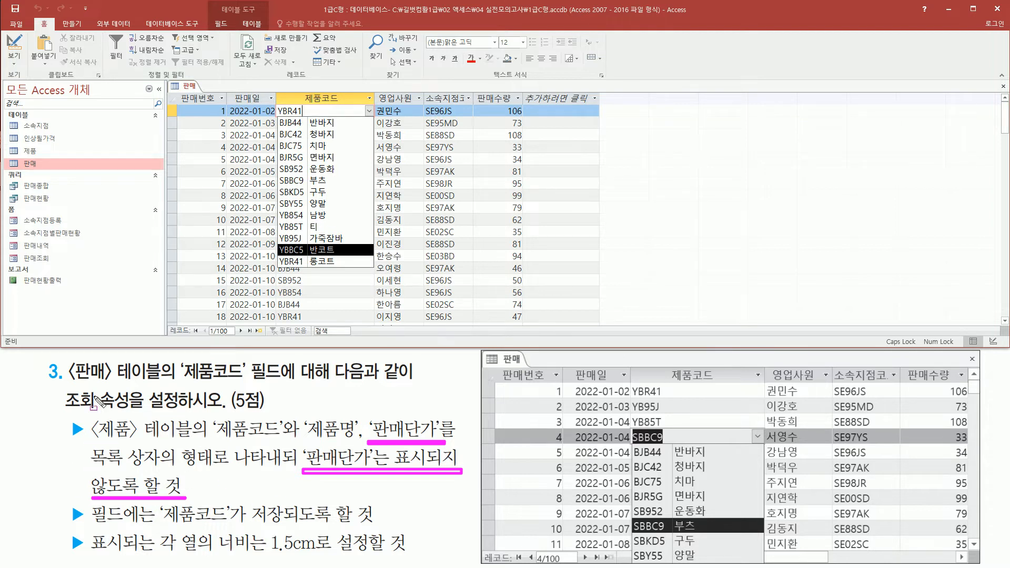
Step: Close the 판매 table
key("Escape")
right_click(189, 86)
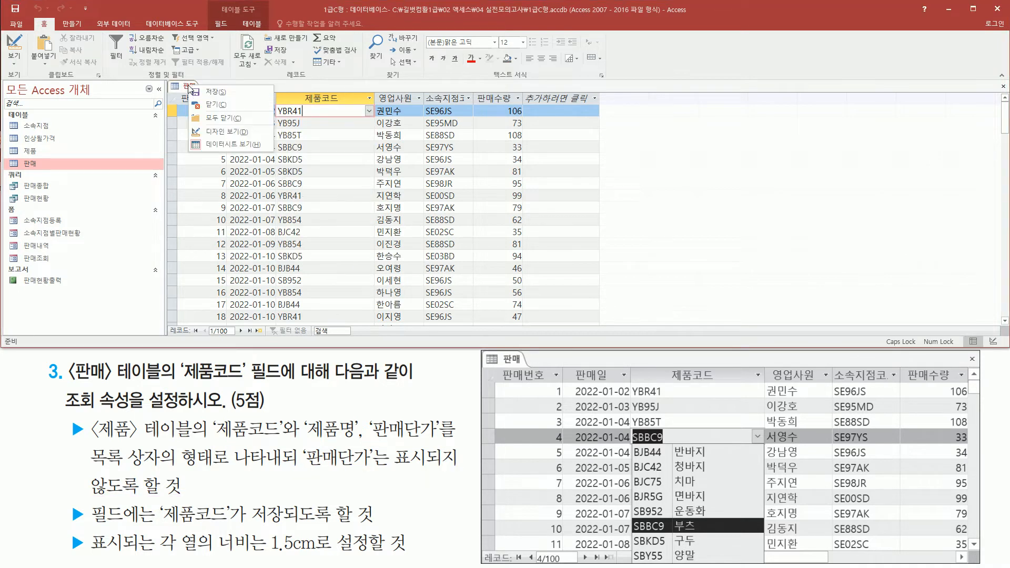
left_click(215, 104)
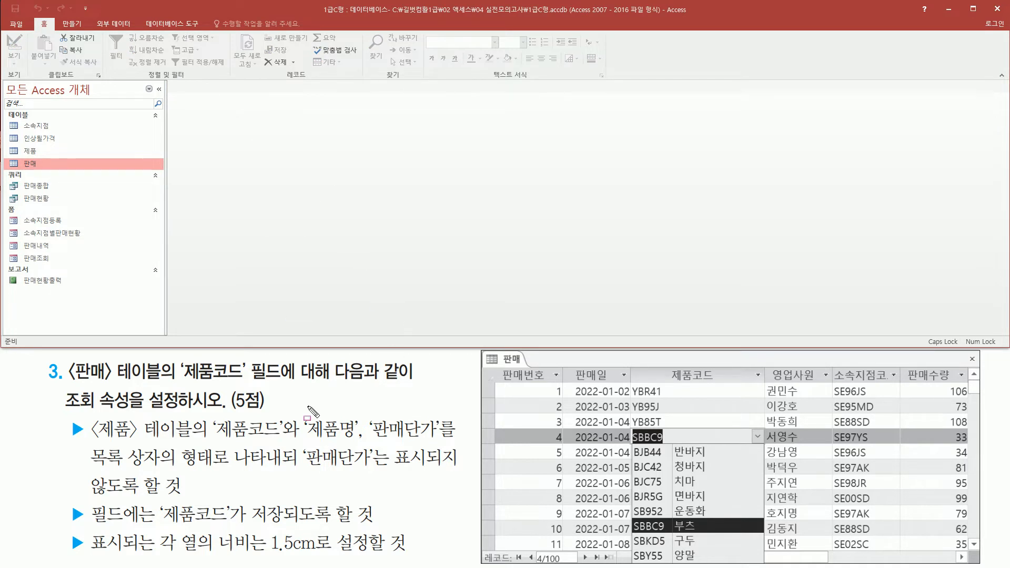
left_click_drag(209, 443, 441, 443)
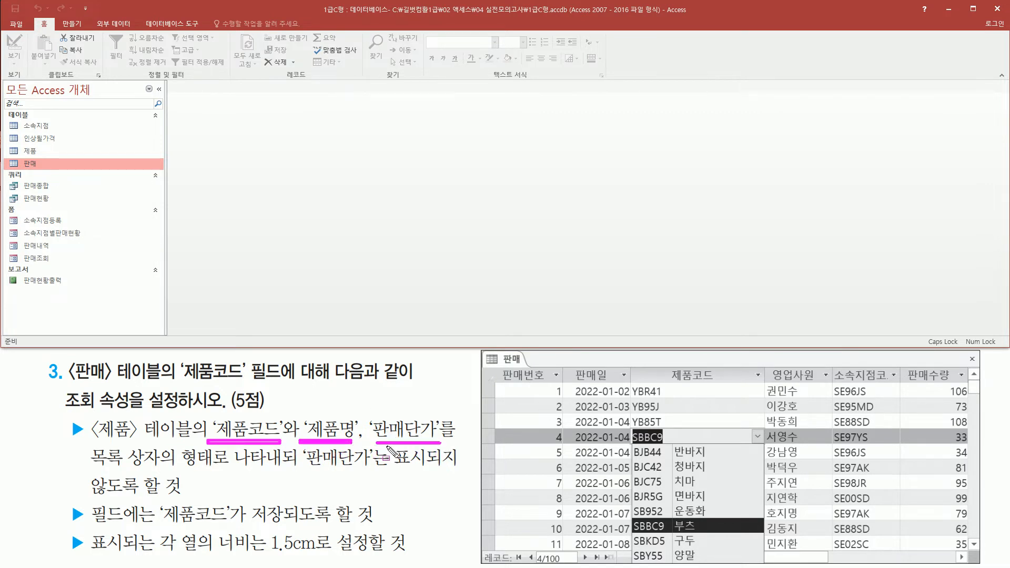
left_click_drag(361, 408, 457, 453)
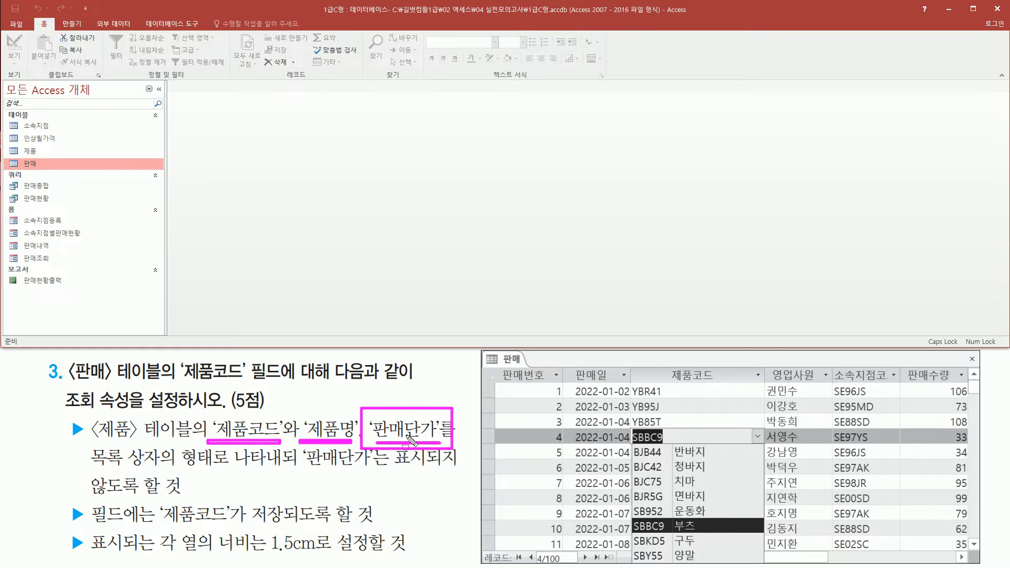
key("Escape")
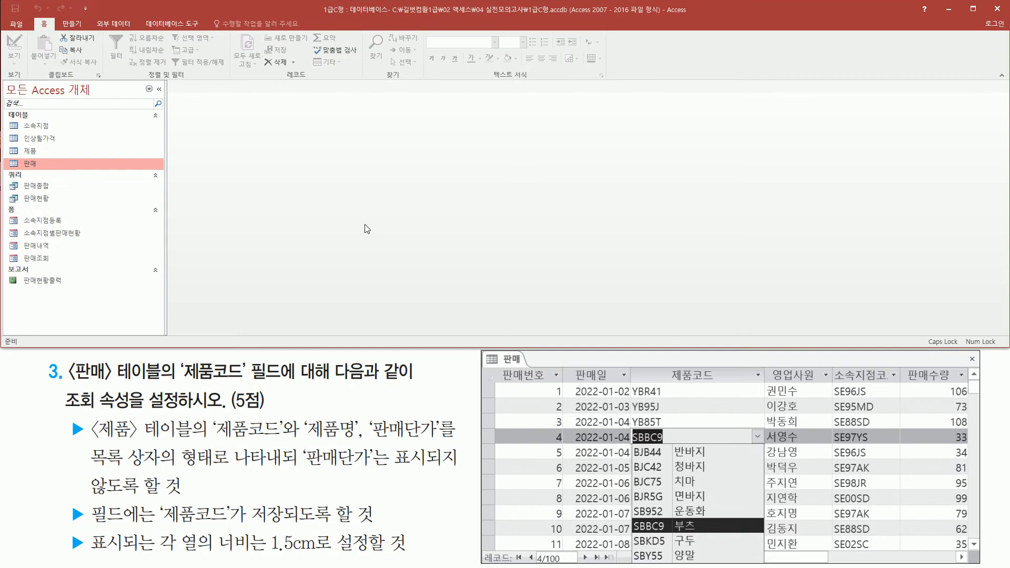